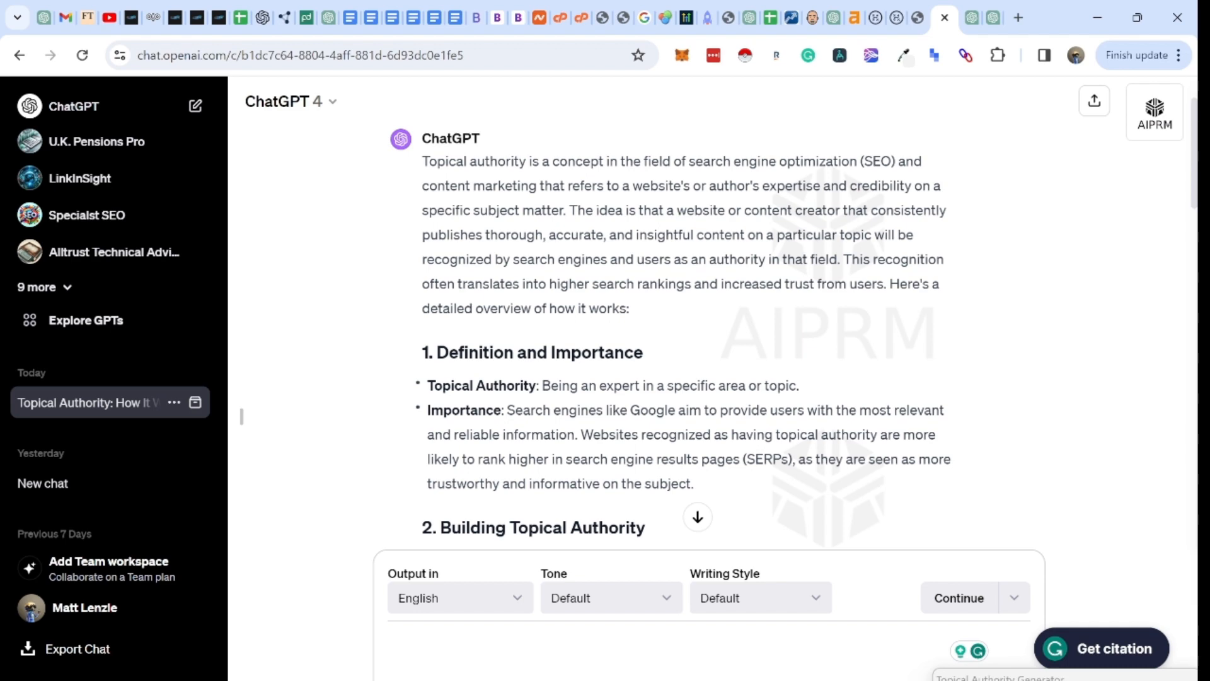
Step: Read the topical authority answer from the introduction through Building Topical Authority and Role of SEO, highlighting the User Engagement bullet
scroll(698, 337, down, 1)
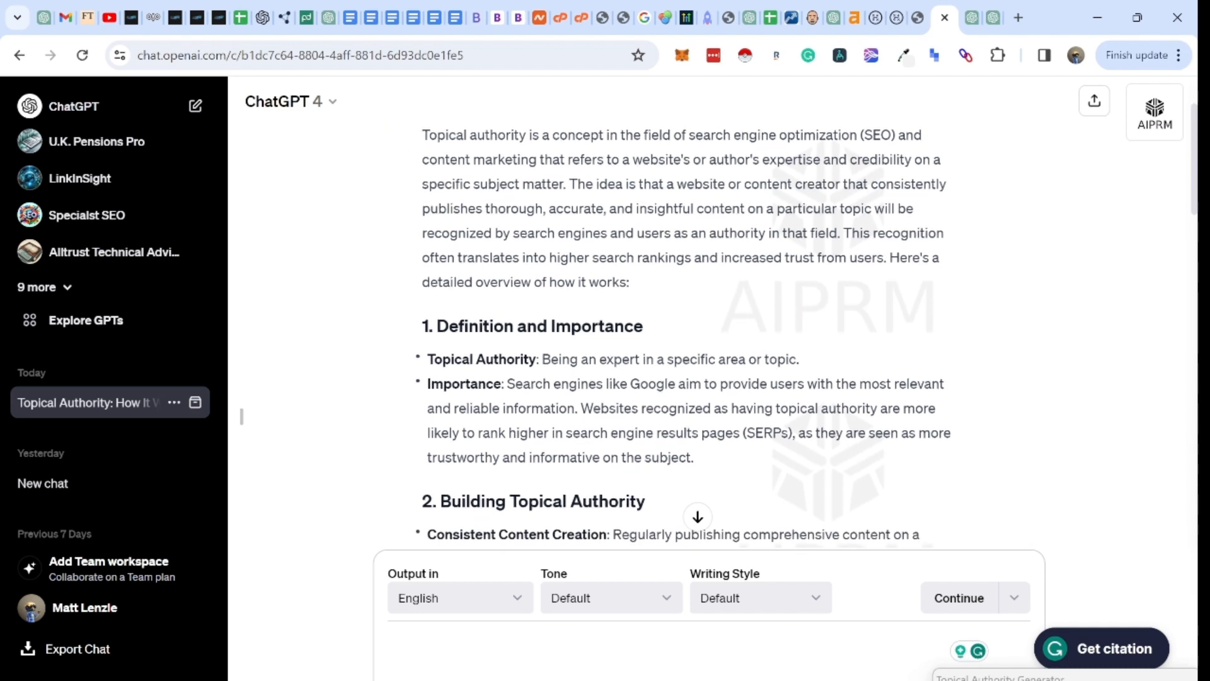
scroll(687, 337, down, 1)
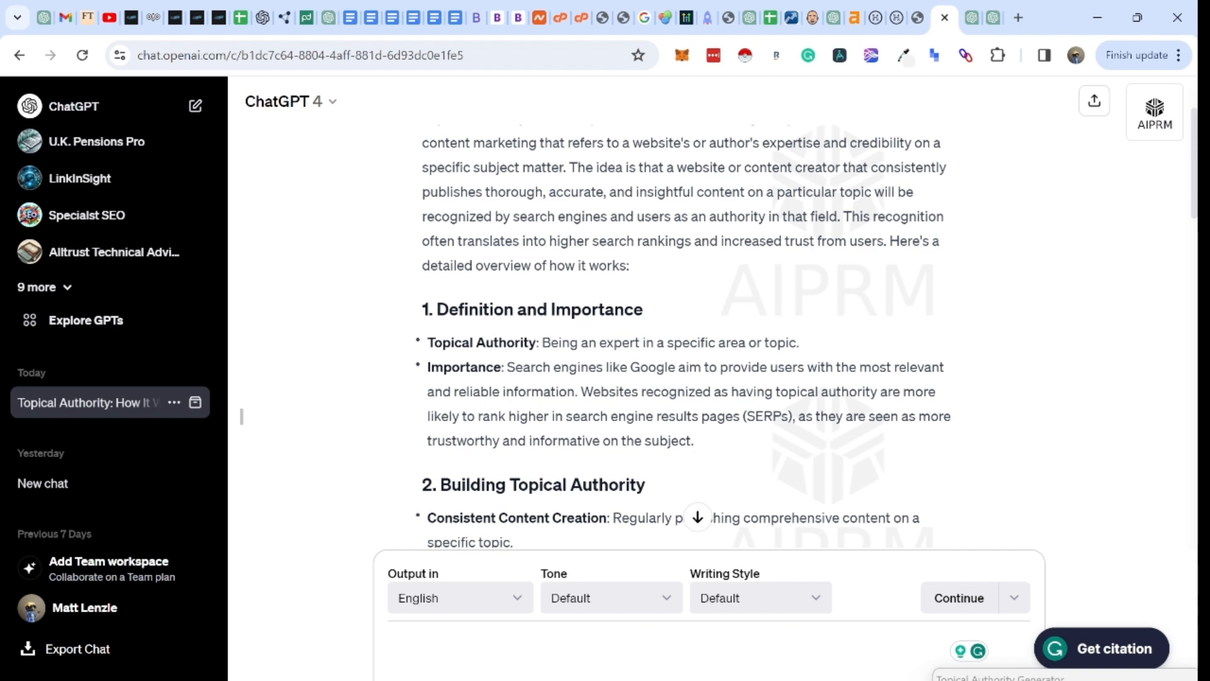
scroll(242, 416, down, 1)
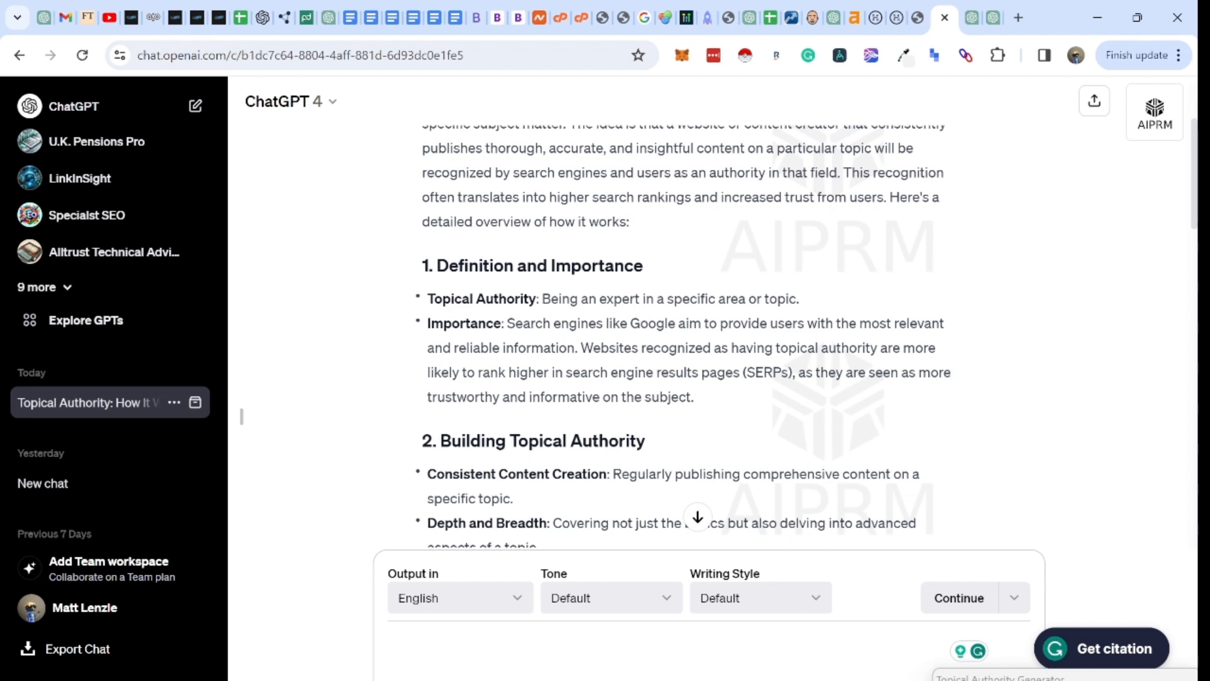
scroll(686, 336, down, 2)
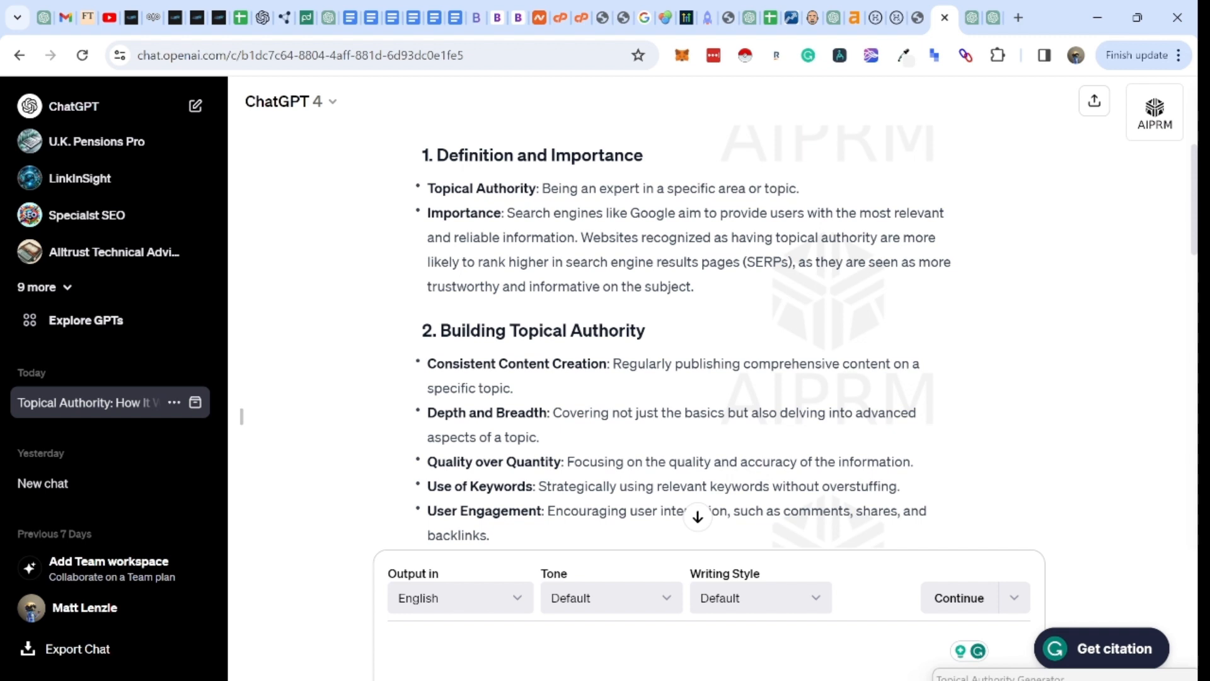
scroll(697, 336, down, 1)
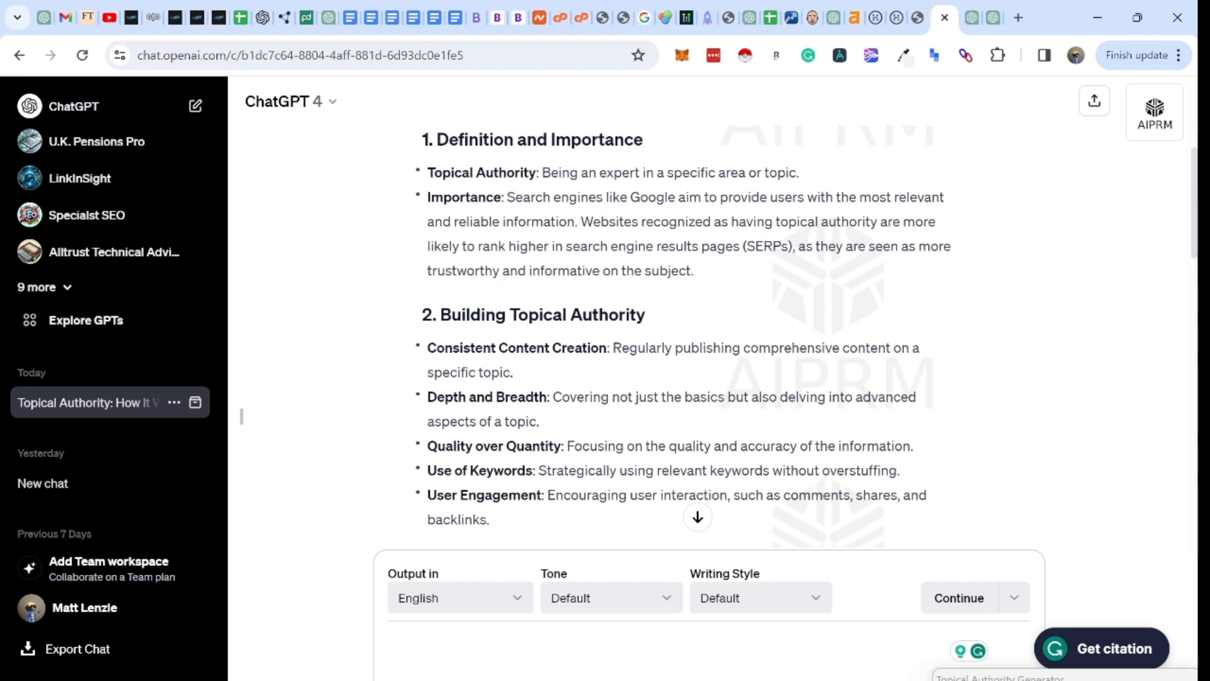
scroll(693, 334, down, 2)
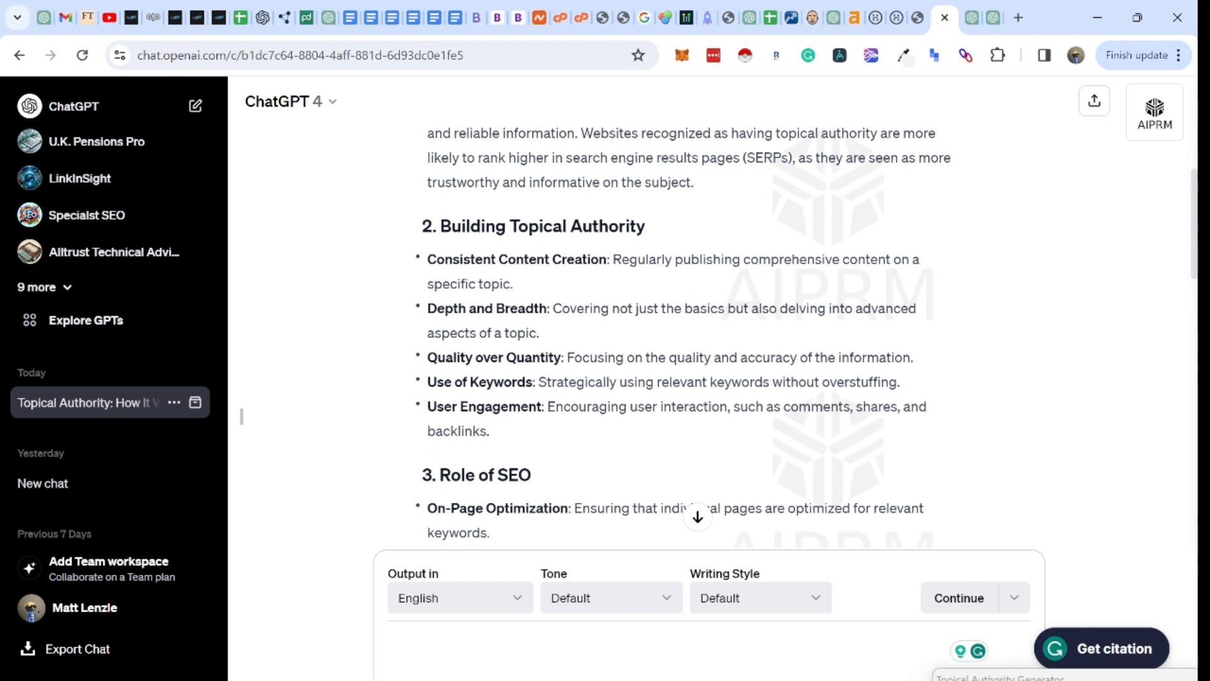
scroll(694, 334, down, 3)
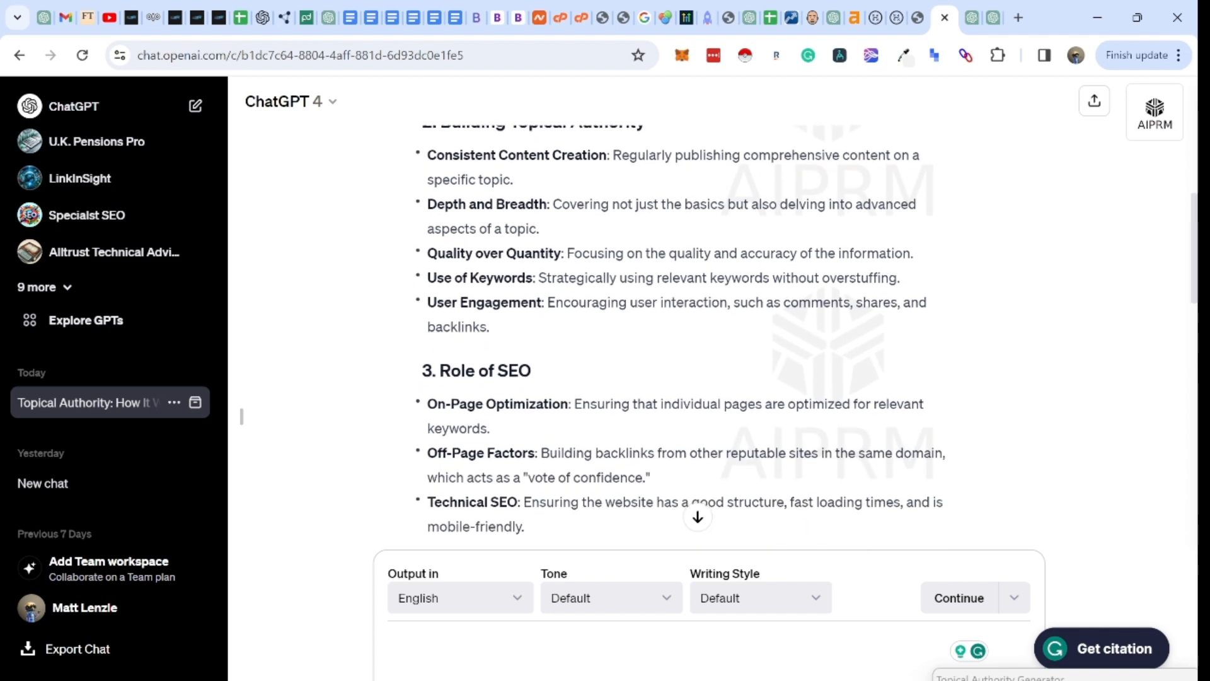
scroll(242, 416, down, 1)
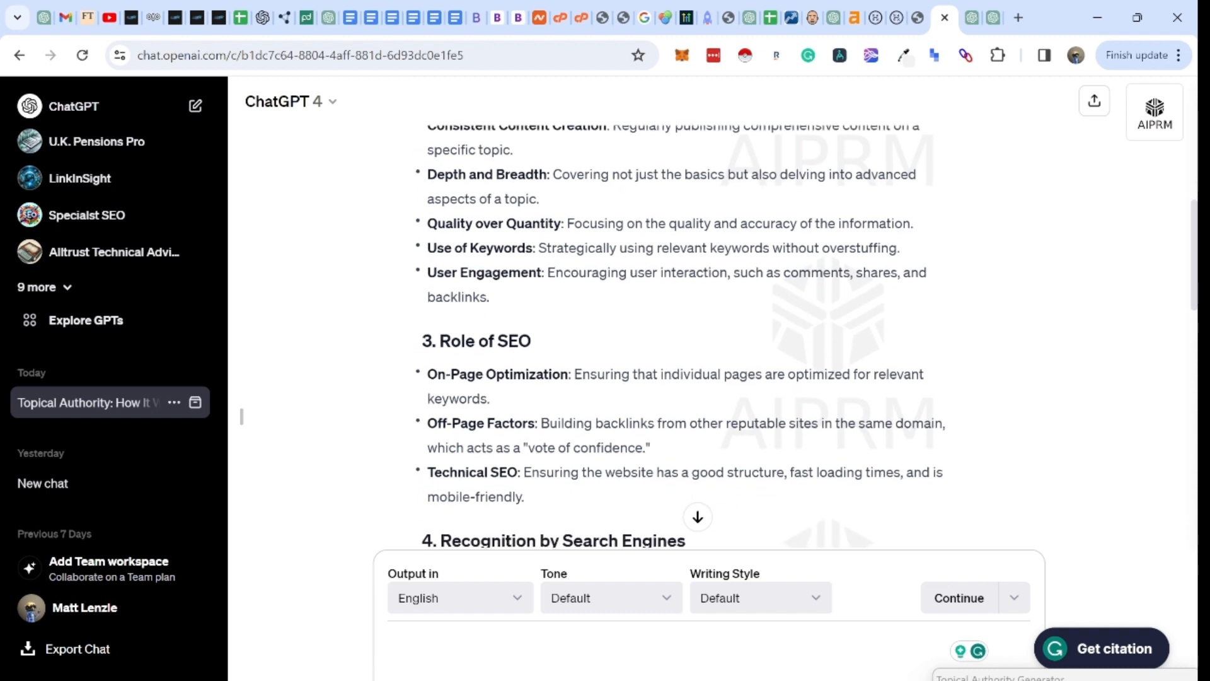
scroll(242, 417, down, 1)
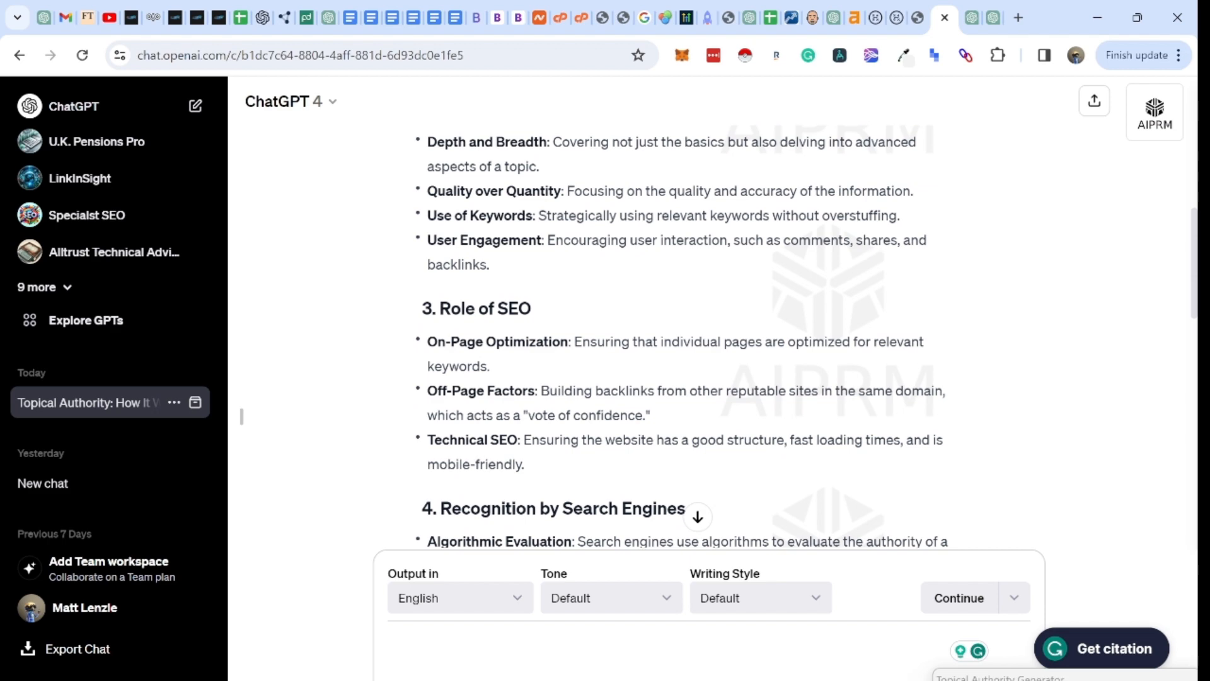
scroll(241, 416, down, 1)
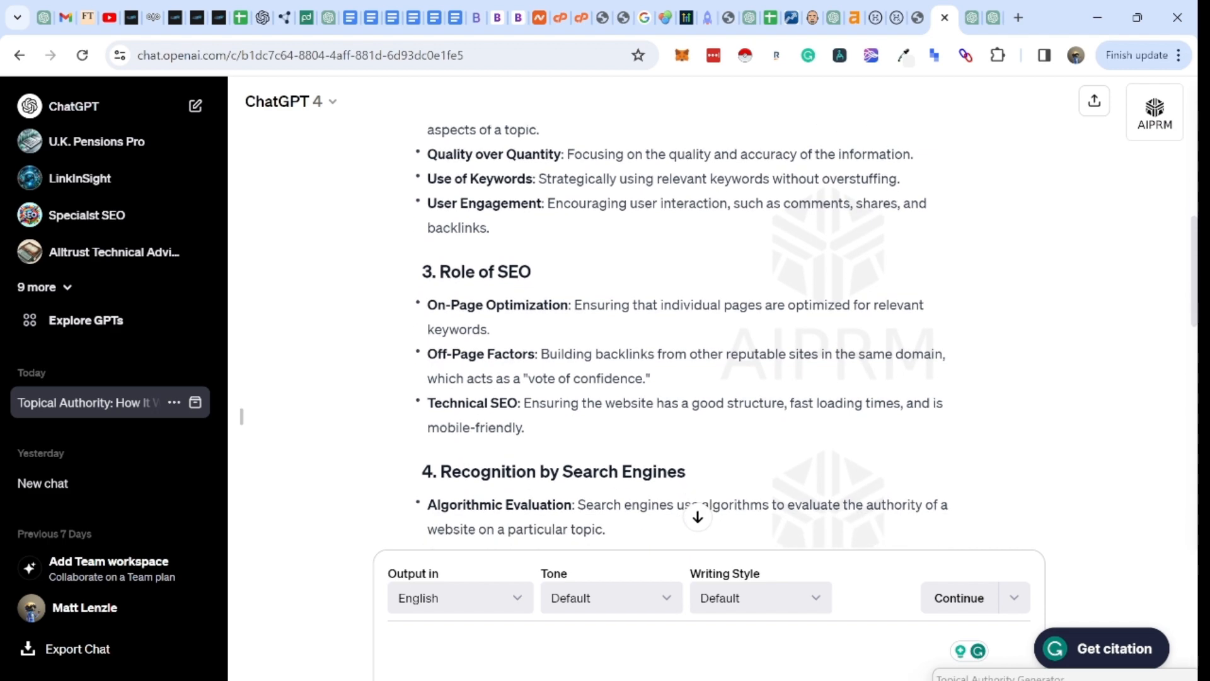
scroll(242, 416, down, 1)
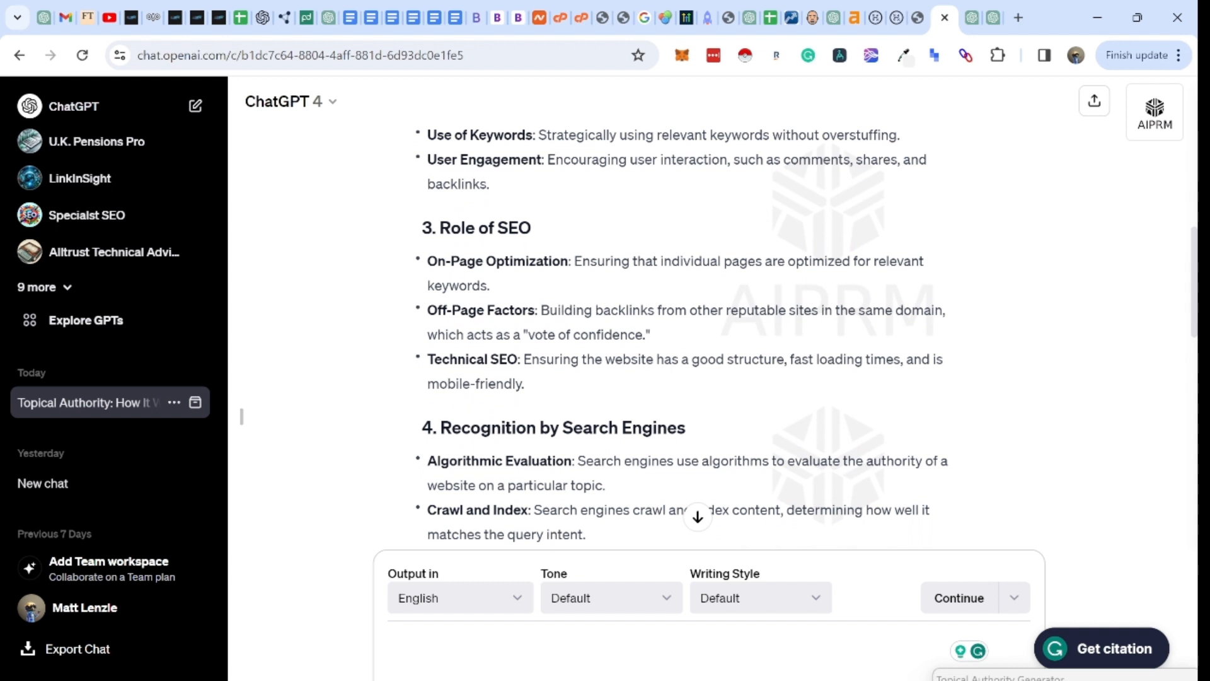
scroll(242, 417, down, 1)
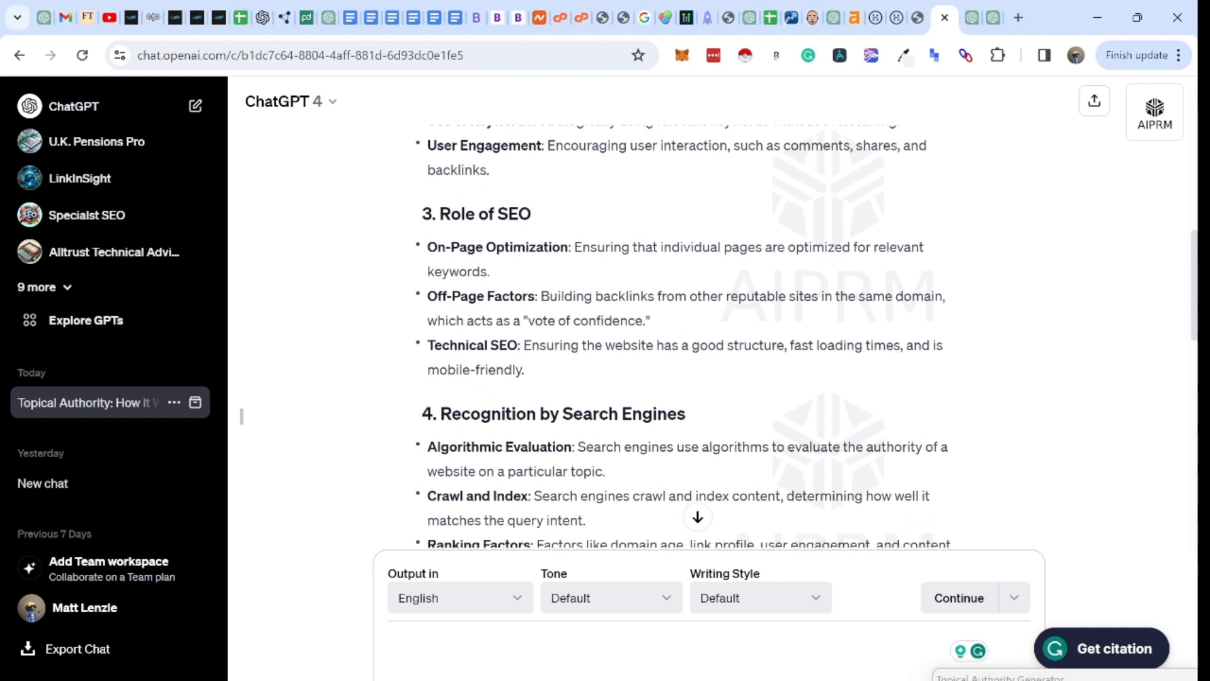
drag(491, 170, 428, 145)
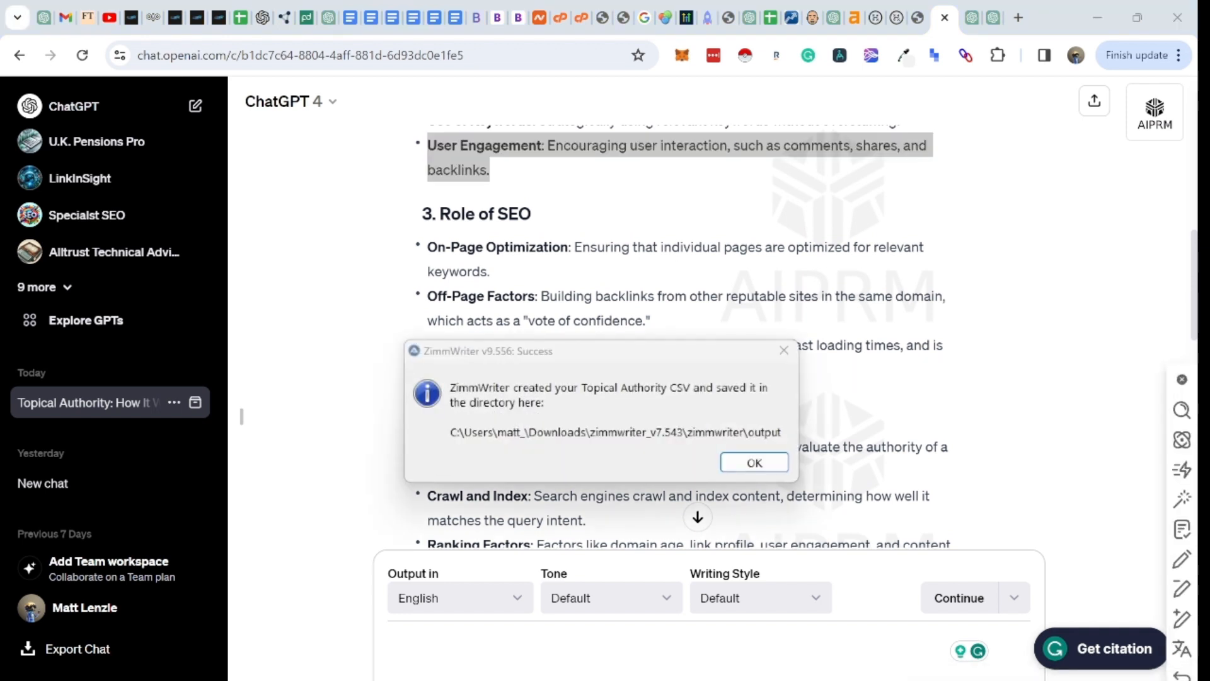
Step: Dismiss the ZimmWriter Topical Authority CSV message and clear the OBS window from in front of the browser
click(754, 463)
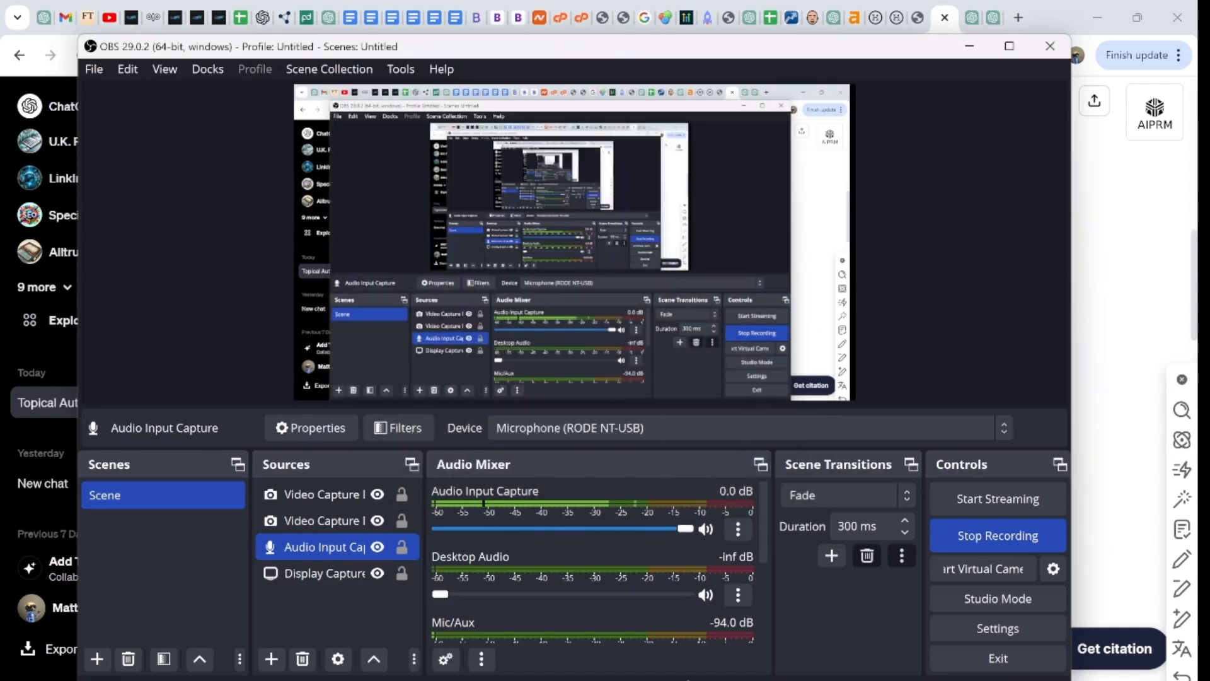
click(688, 680)
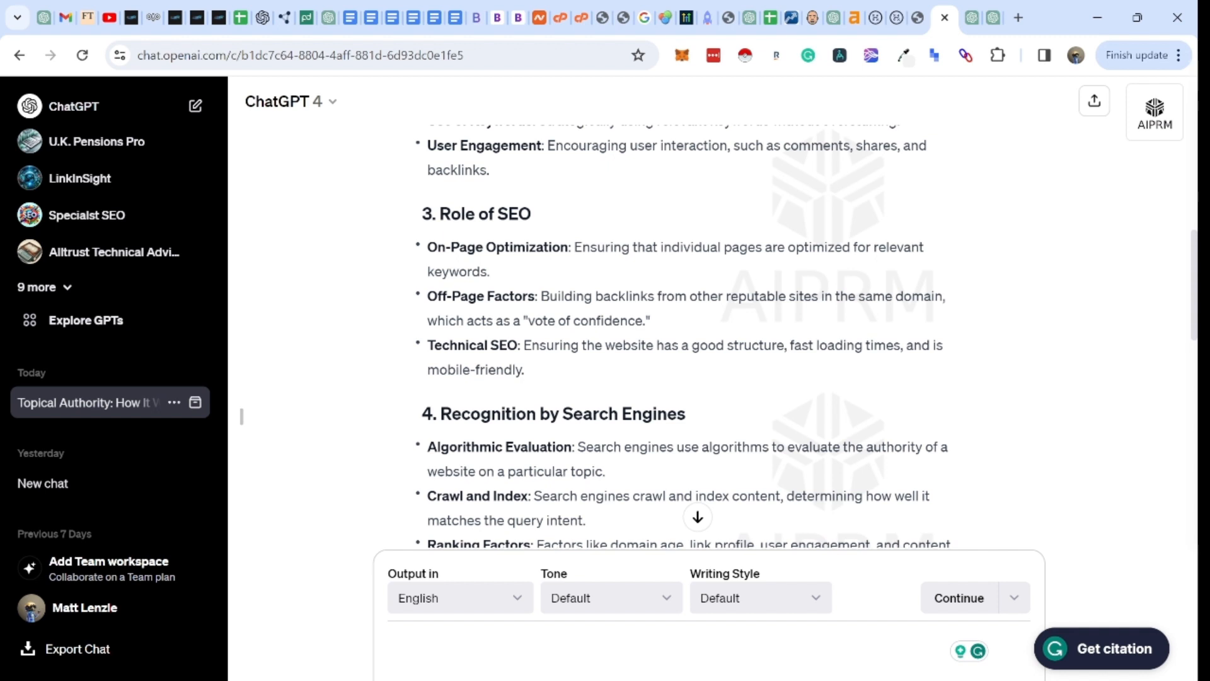
Step: Examine the Role of SEO section, temporarily highlighting the Off-Page Factors bullet about backlinks
scroll(242, 416, down, 1)
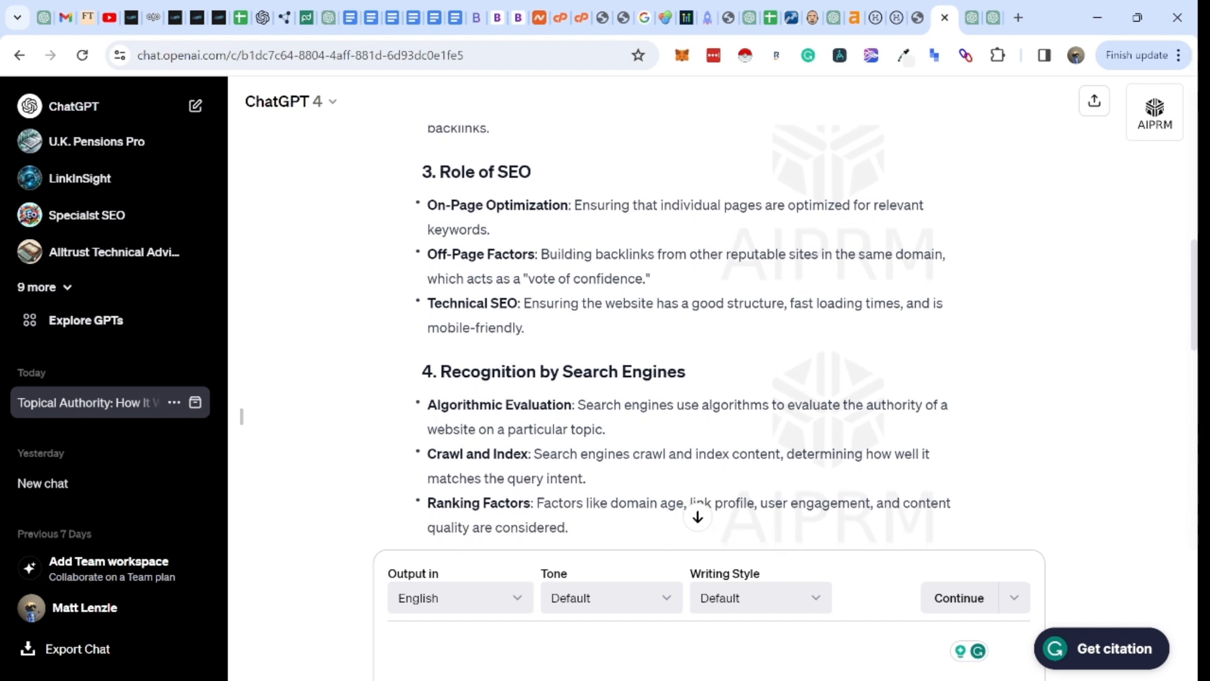
scroll(242, 416, down, 1)
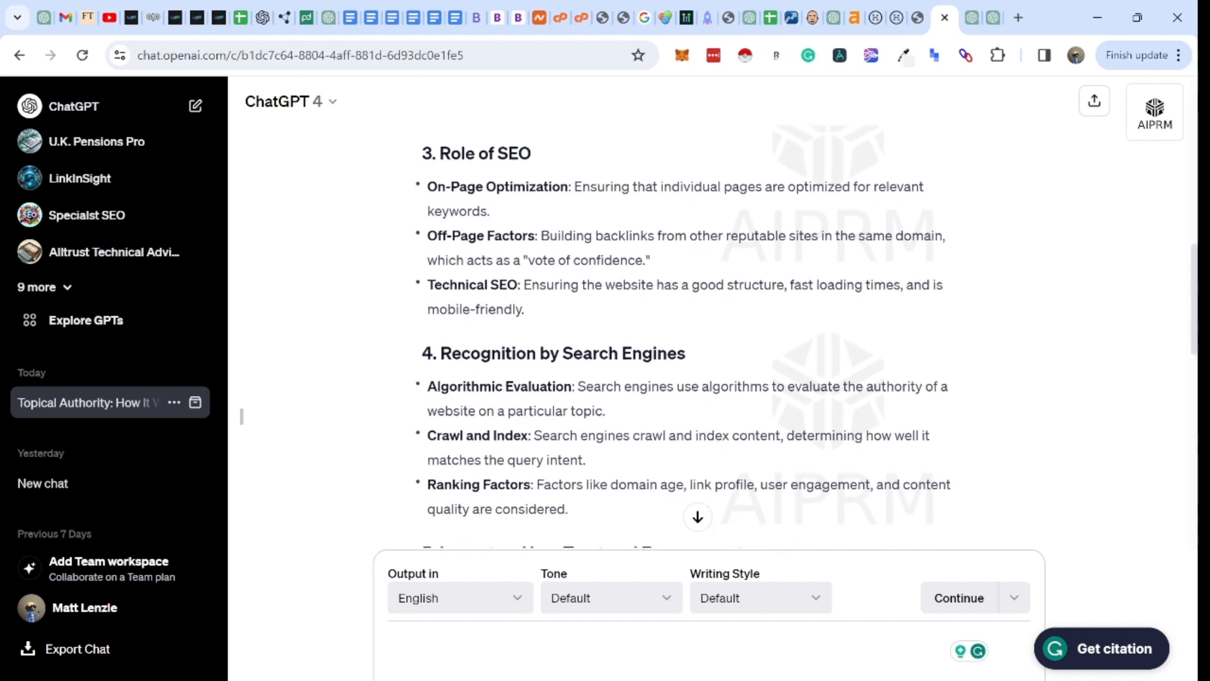
scroll(241, 416, down, 2)
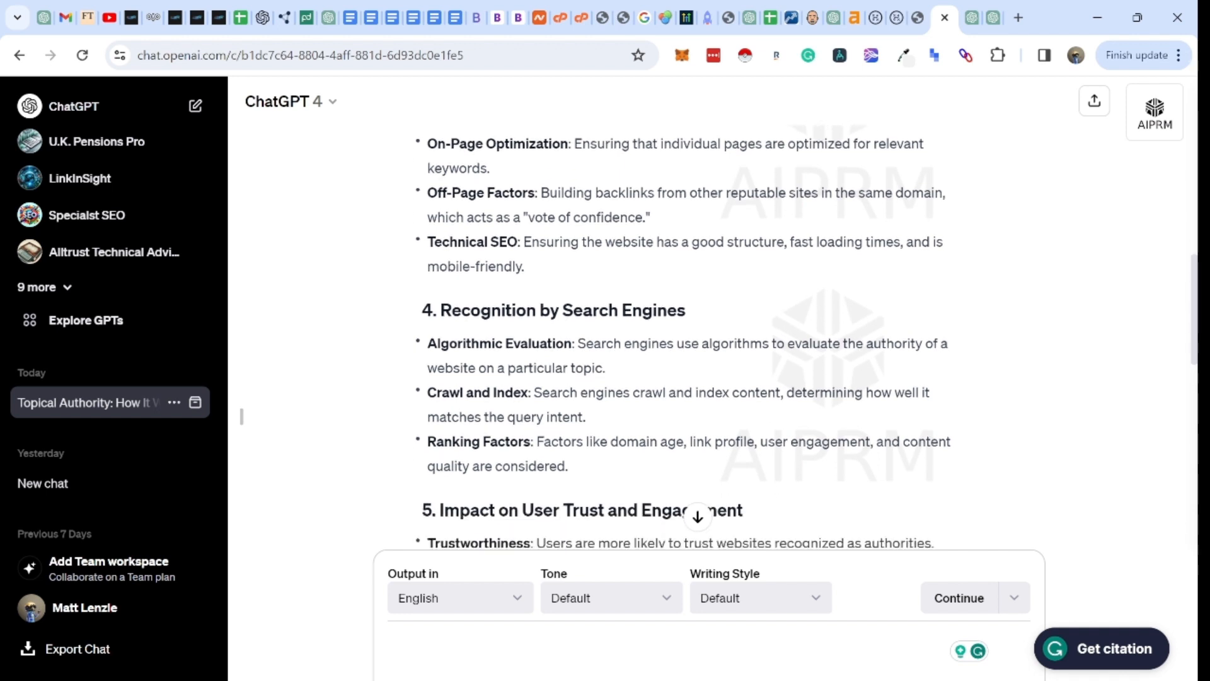
drag(651, 217, 427, 192)
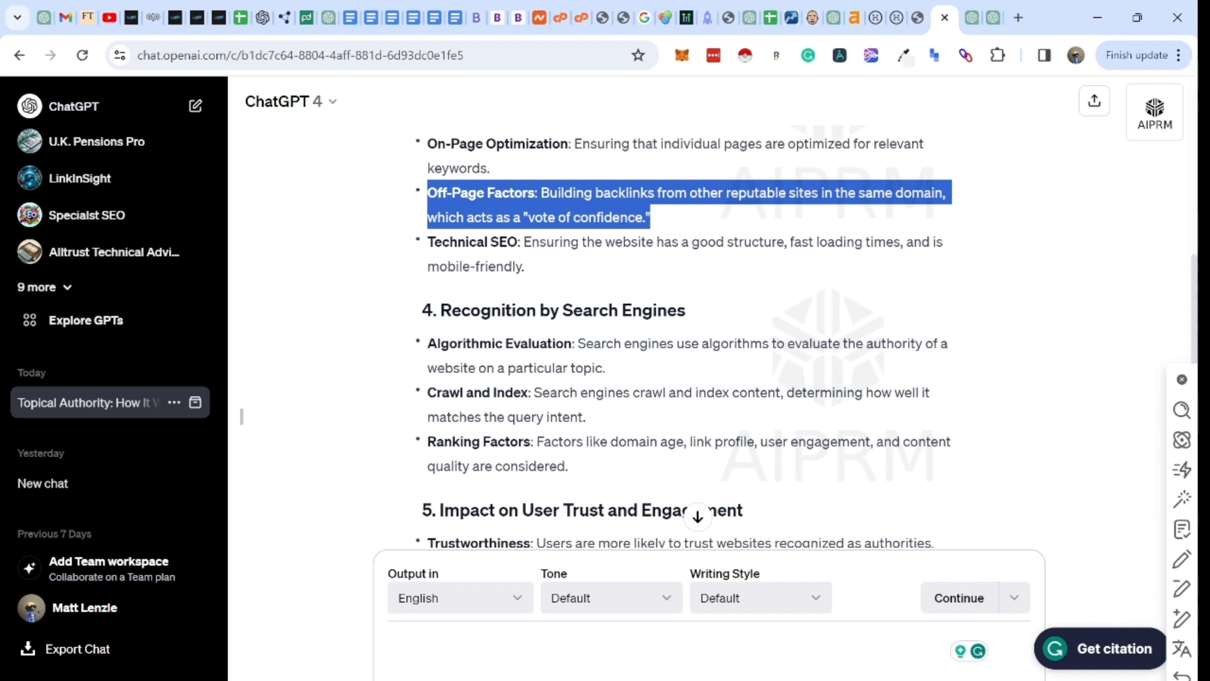
click(242, 416)
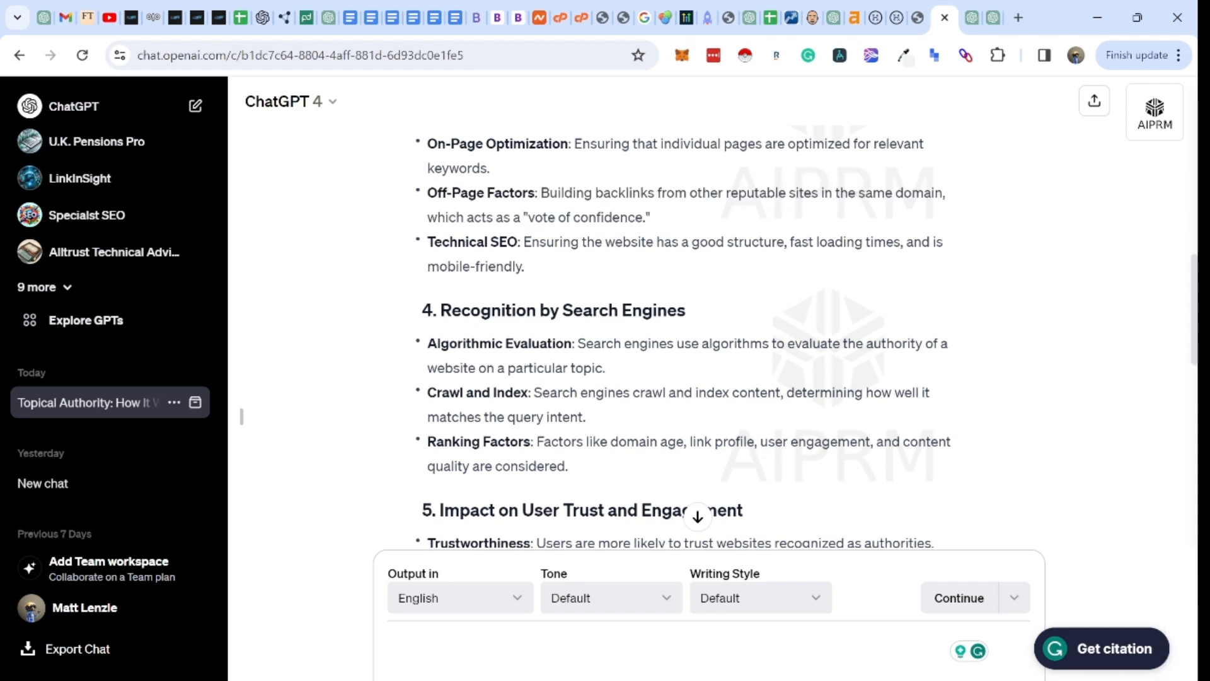
Step: Read the rest of the answer, from Recognition by Search Engines through Tools and Metrics to the closing summary
scroll(242, 416, down, 2)
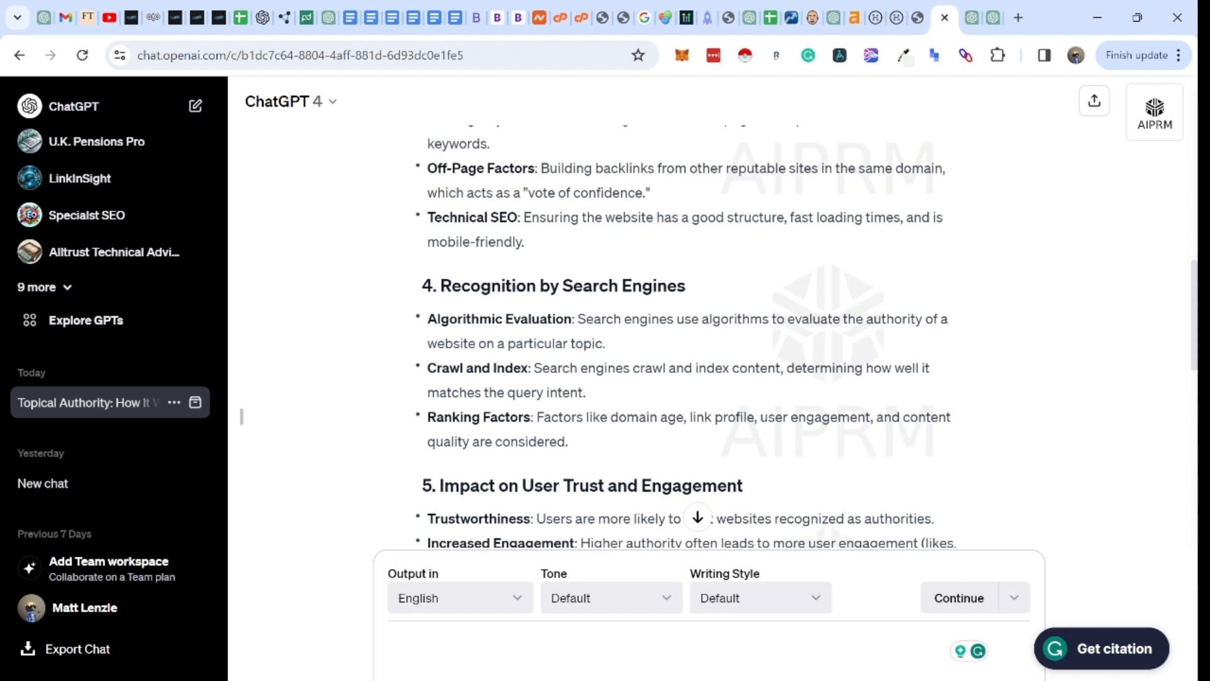
scroll(694, 334, down, 1)
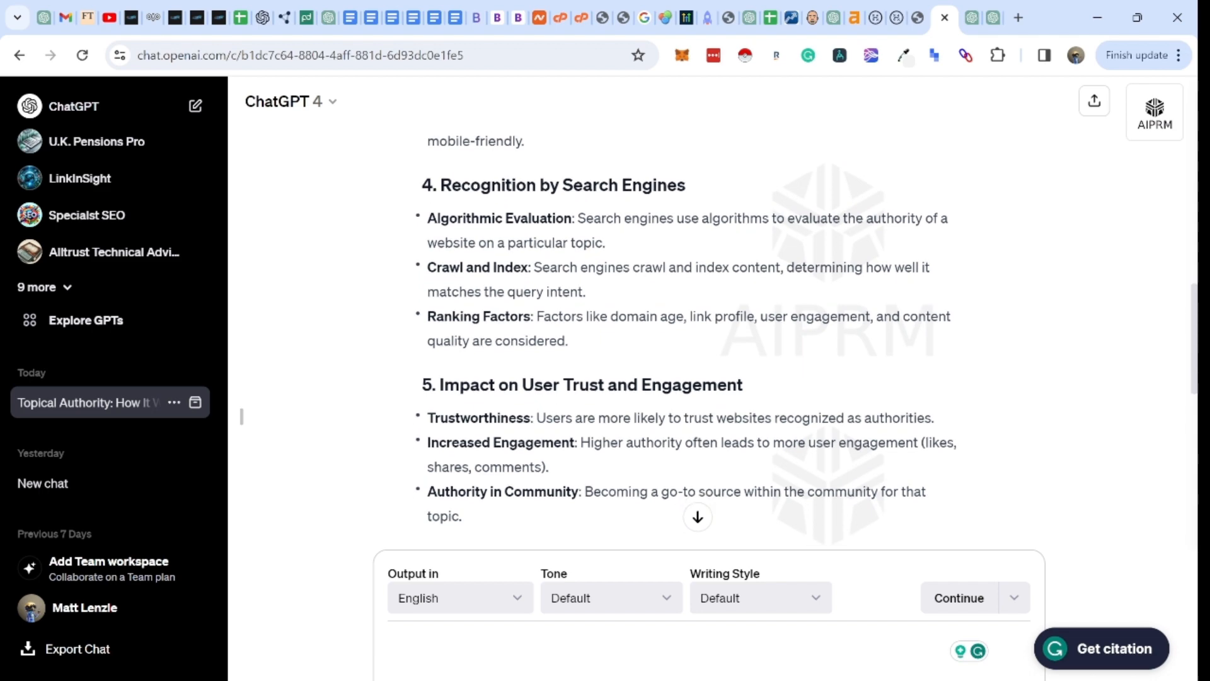
scroll(694, 334, up, 1)
scroll(693, 334, down, 1)
scroll(242, 416, down, 1)
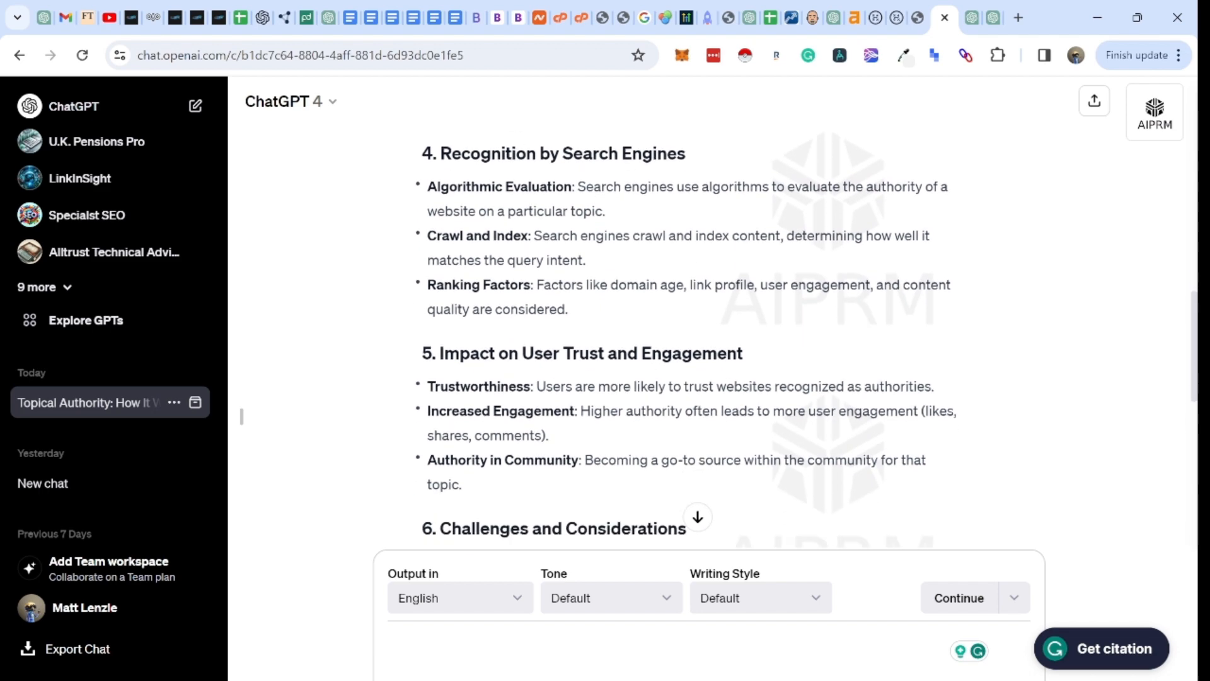
scroll(241, 416, down, 4)
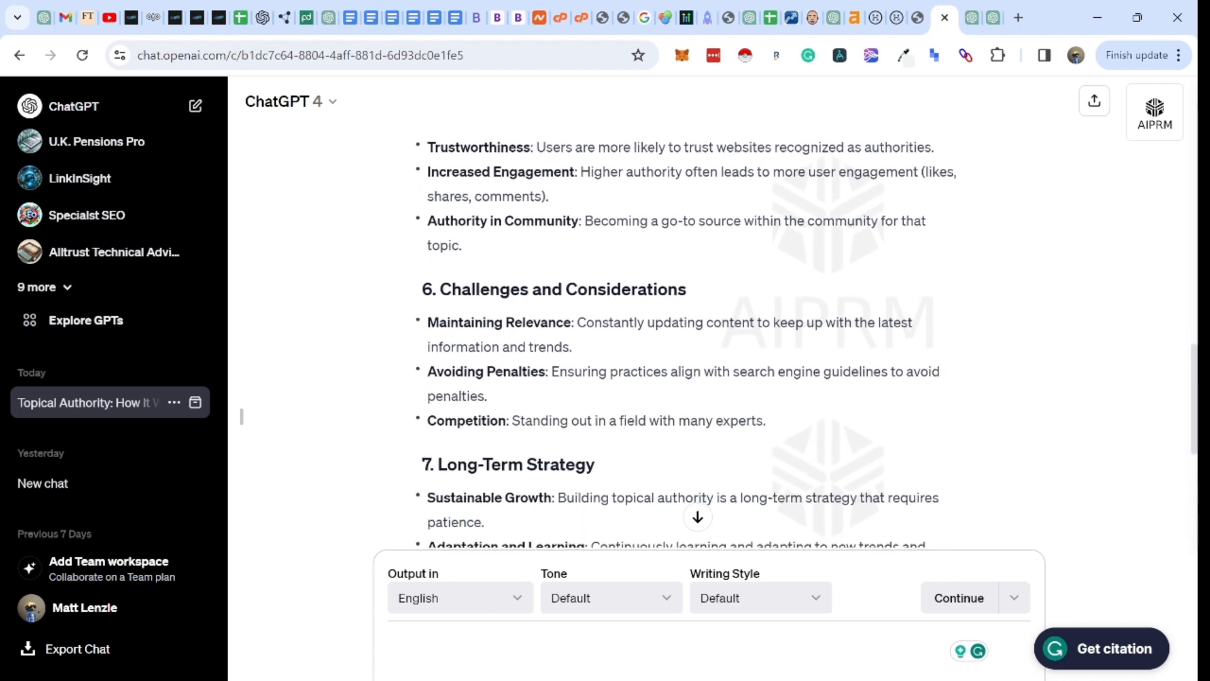
scroll(241, 416, down, 4)
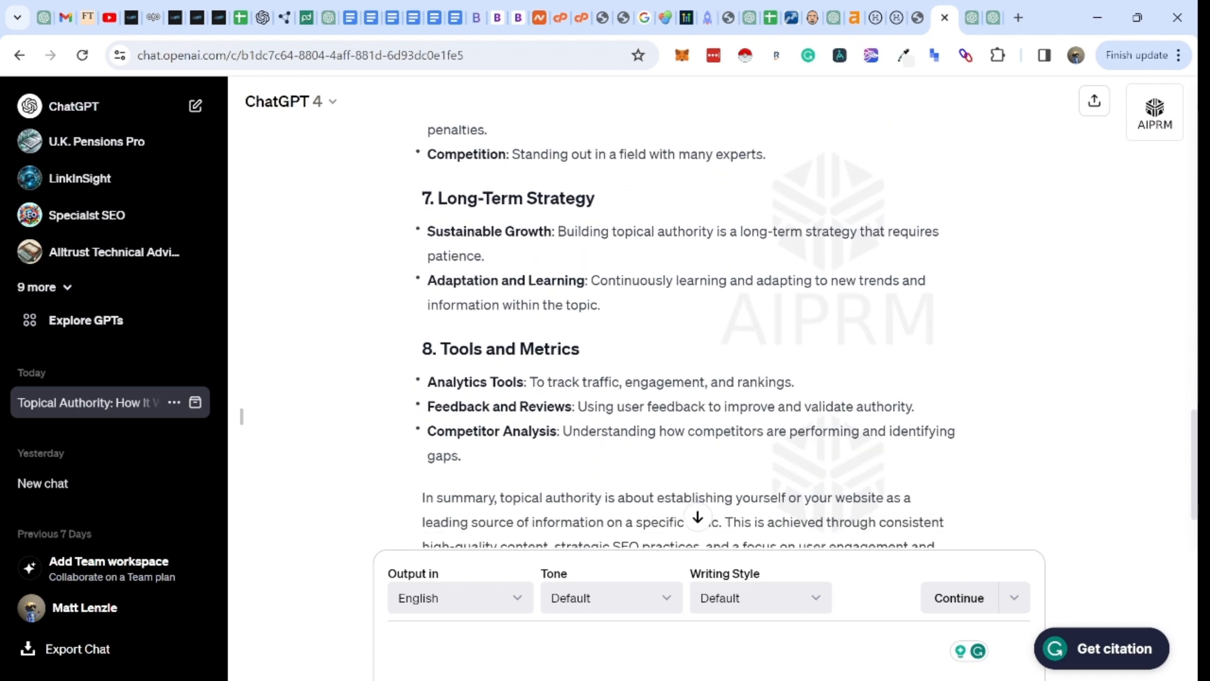
scroll(242, 416, down, 2)
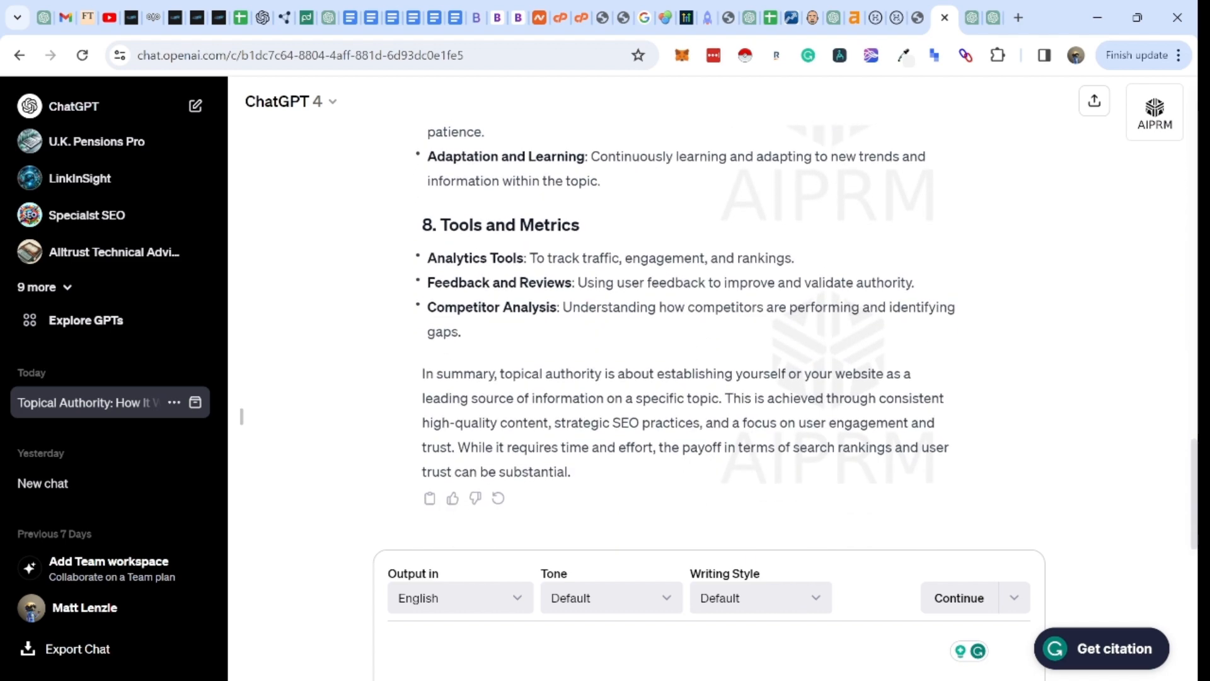
Step: Review the answer again from the Use of Keywords and Role of SEO points down to the closing summary
scroll(241, 416, up, 9)
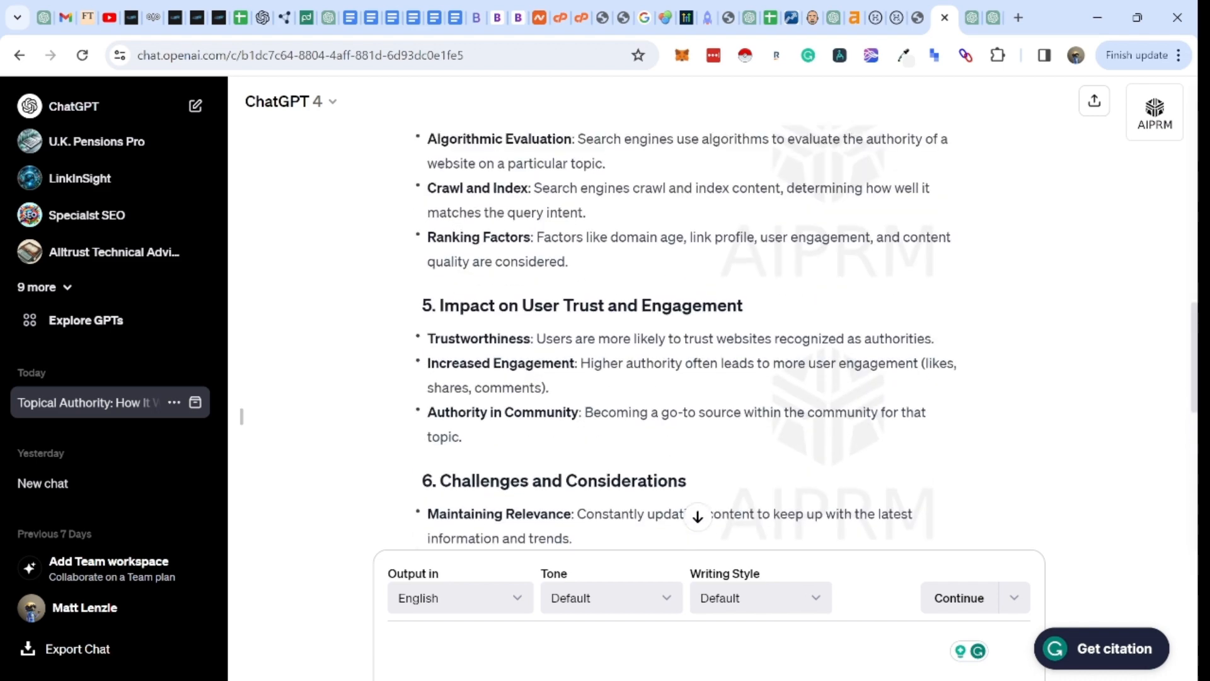
scroll(242, 416, up, 2)
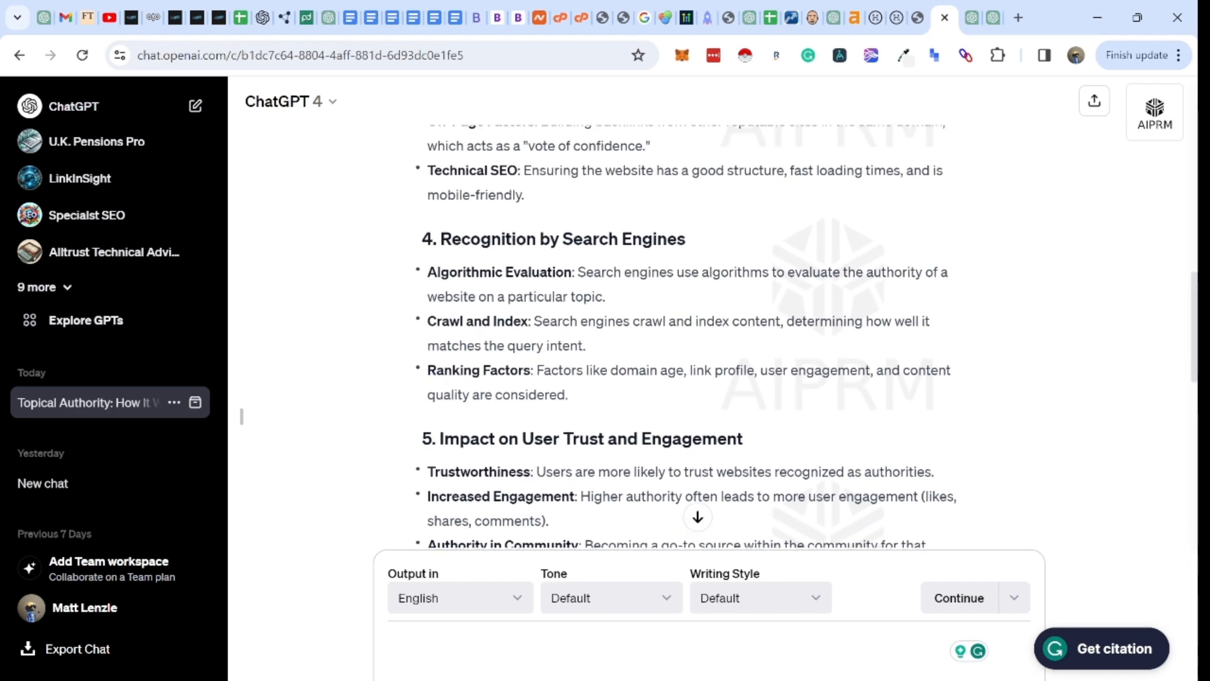
scroll(241, 416, up, 3)
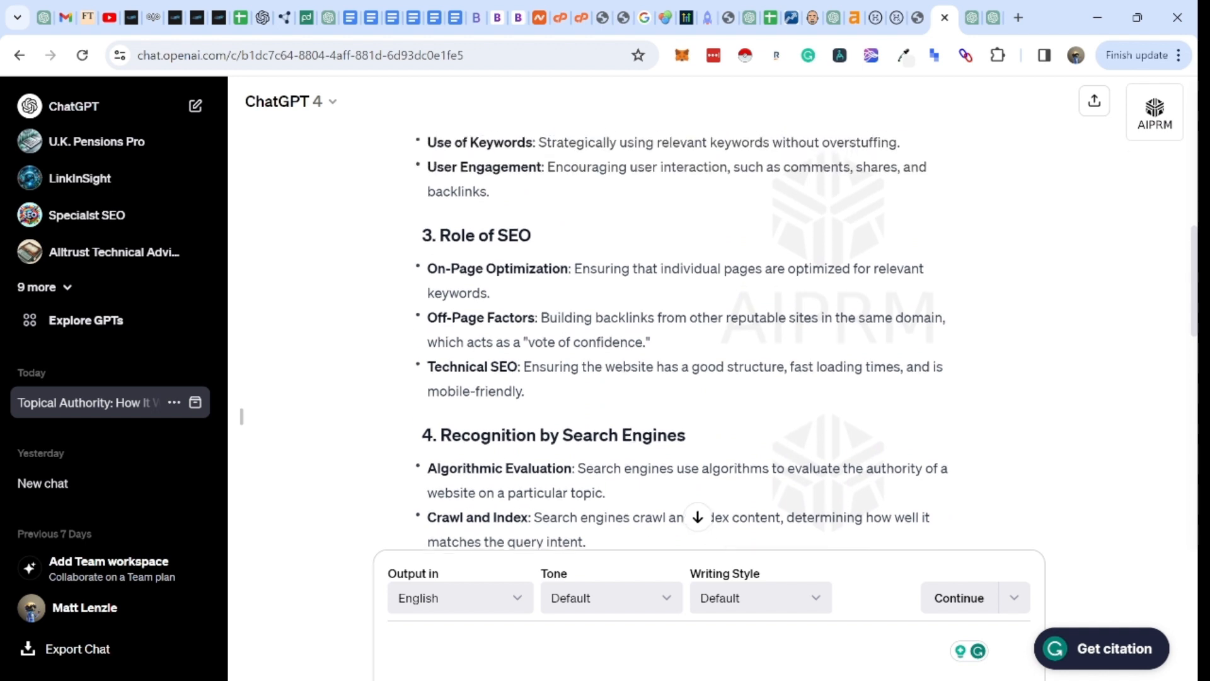
scroll(241, 416, up, 1)
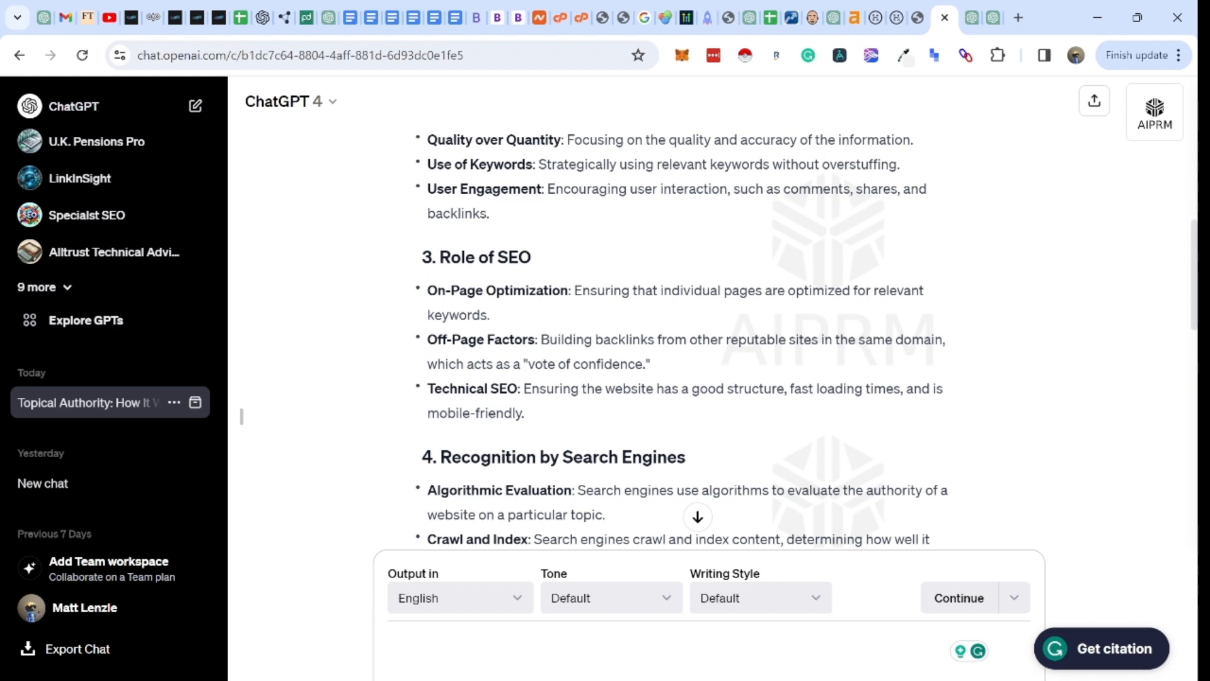
scroll(242, 417, down, 11)
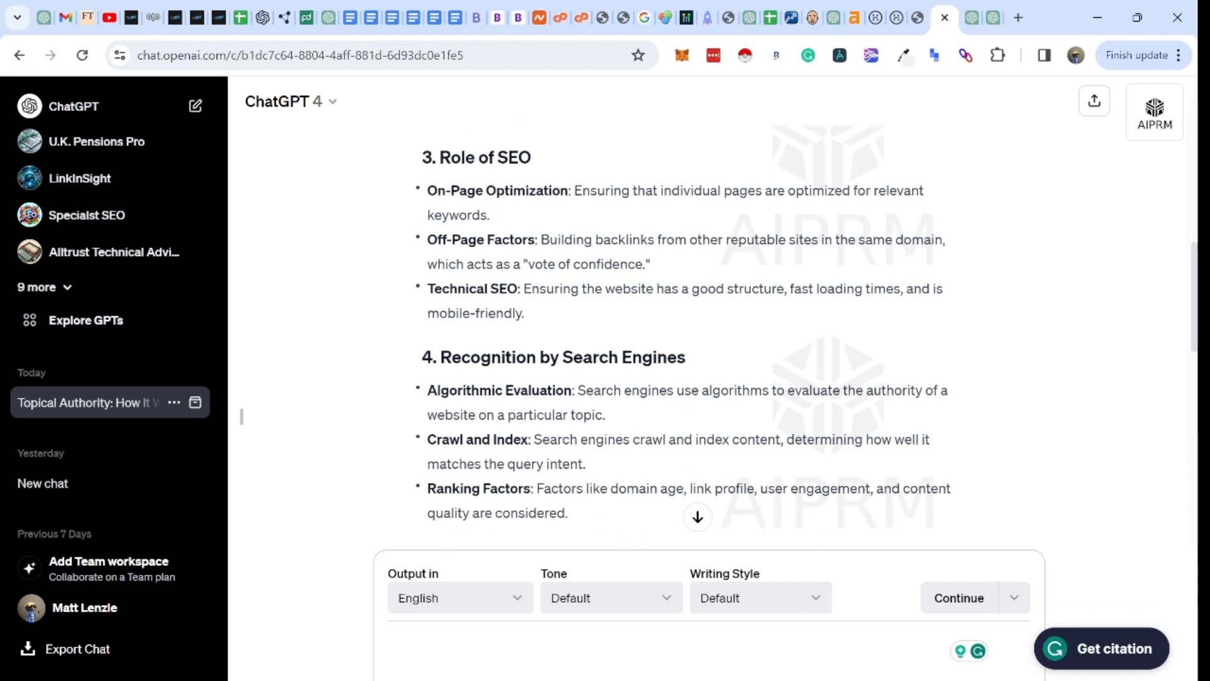
scroll(241, 416, down, 5)
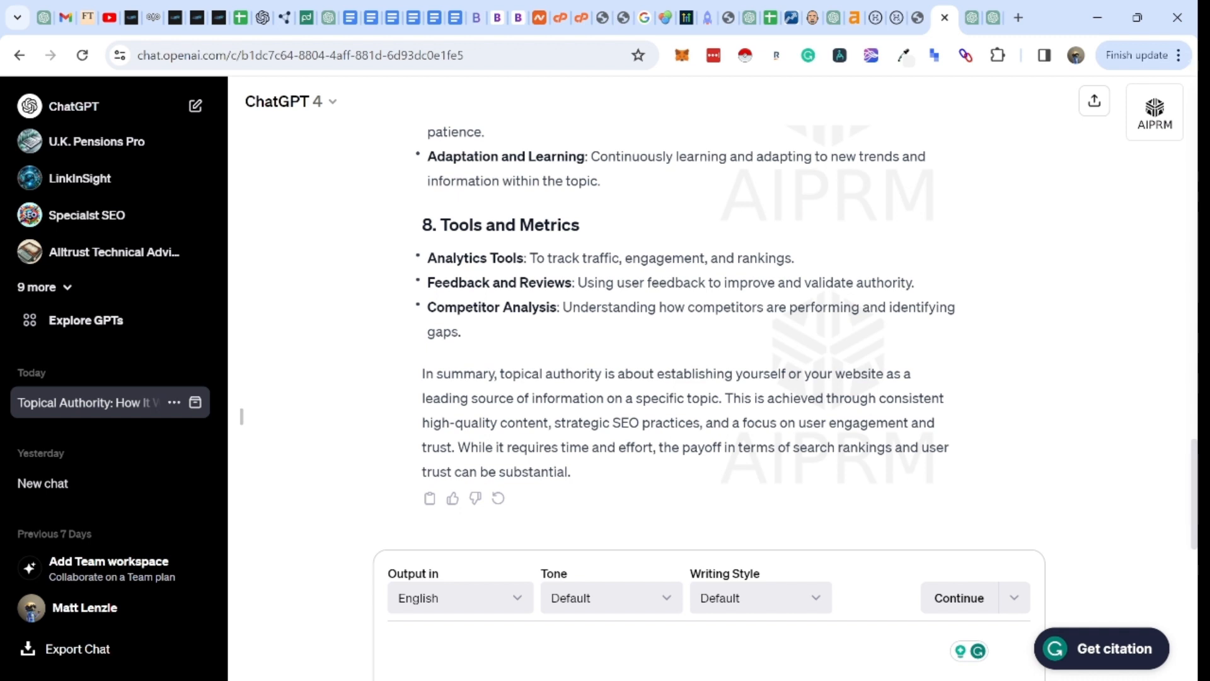
scroll(242, 416, up, 1)
scroll(241, 416, down, 1)
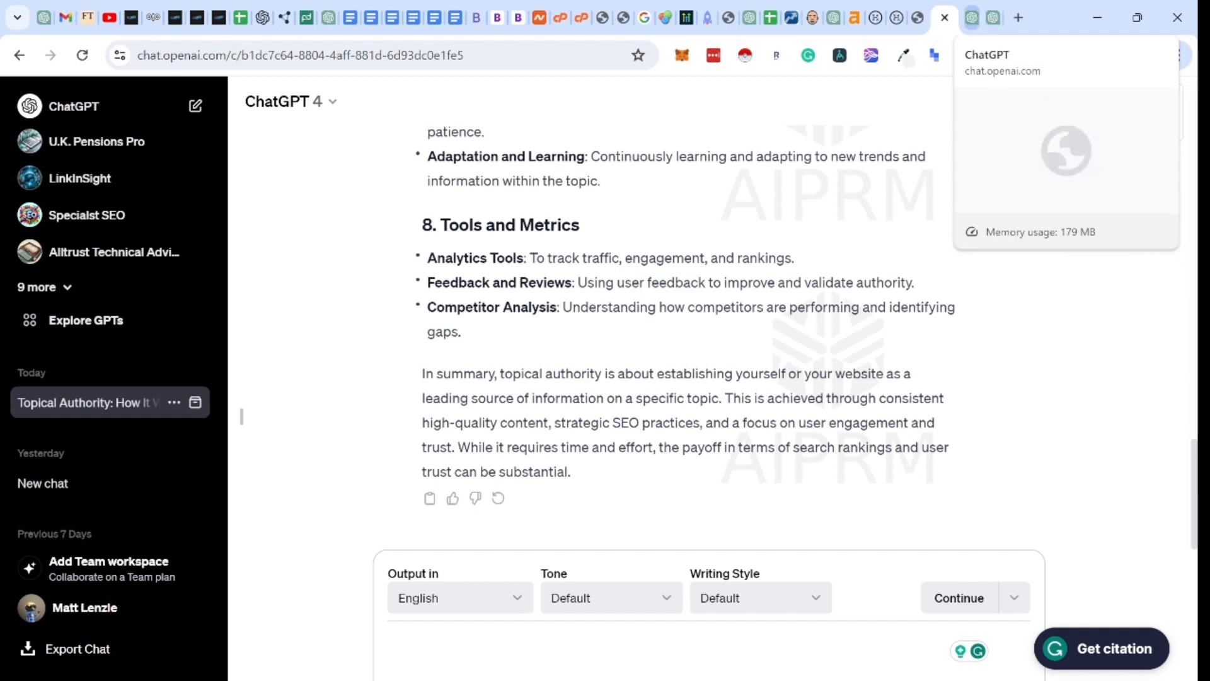
Step: Switch to the GPTs directory with the "topical authority" search and close its results list
click(972, 17)
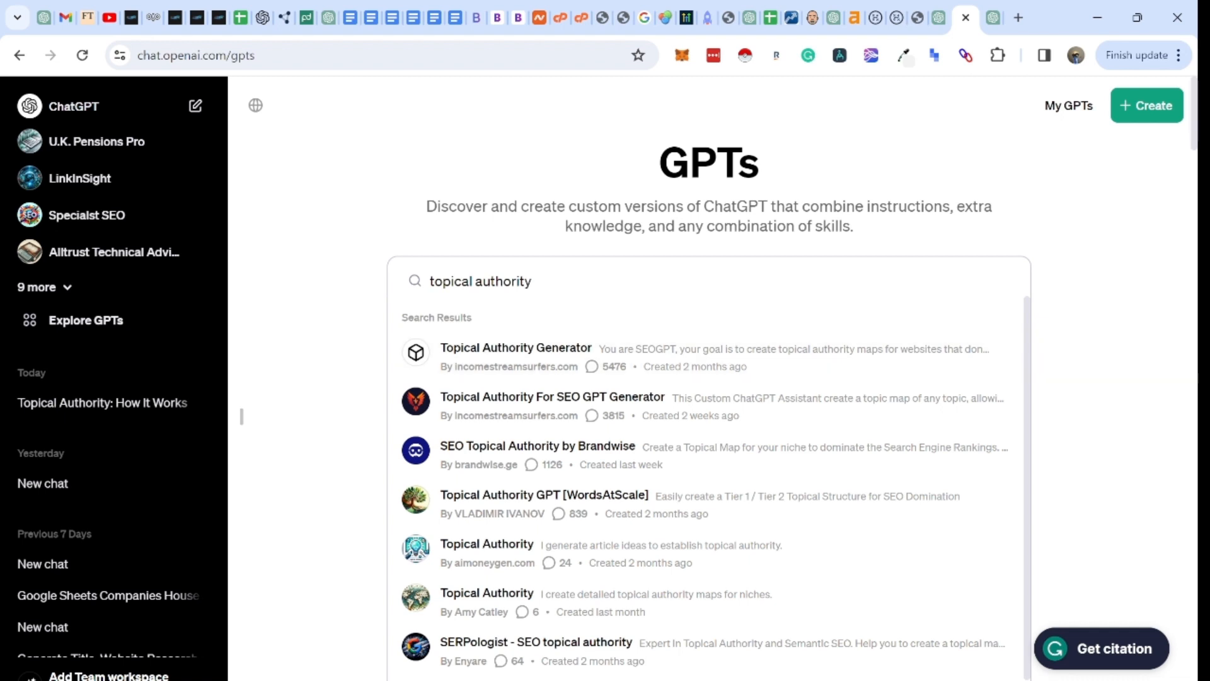
click(1107, 378)
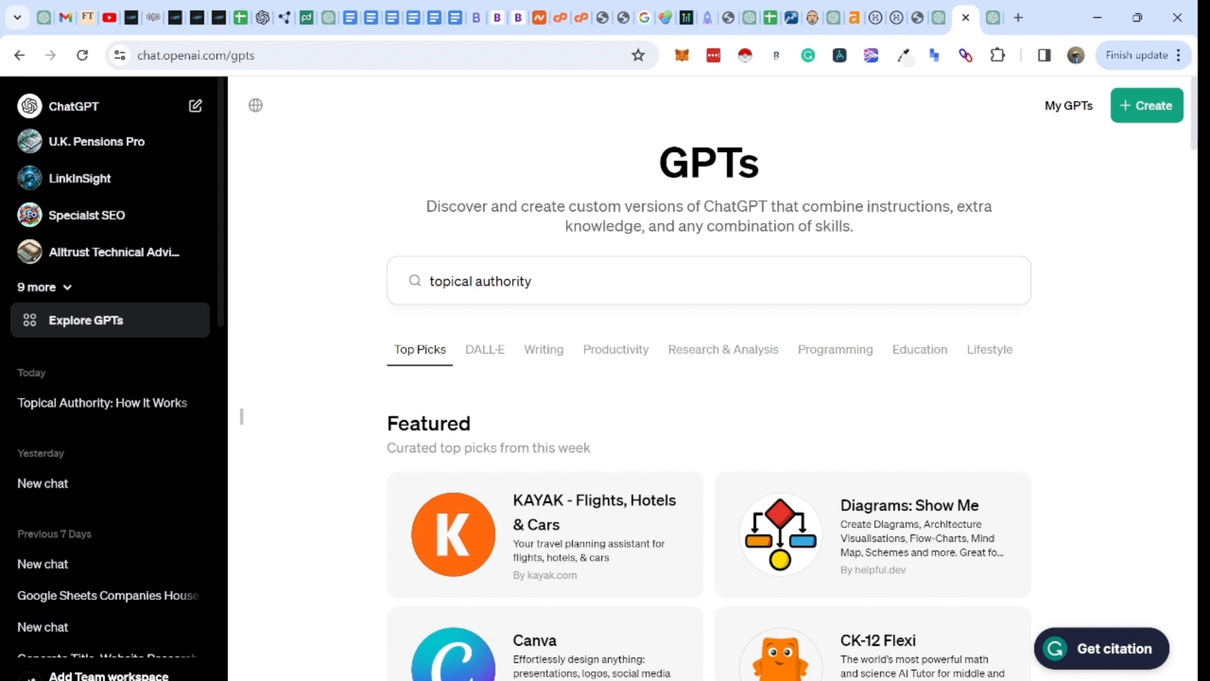
Step: Open the Topical Authority For SEO GPT Generator from the "topical authority" results and submit the niche "residential solar panels in the UK"
click(535, 281)
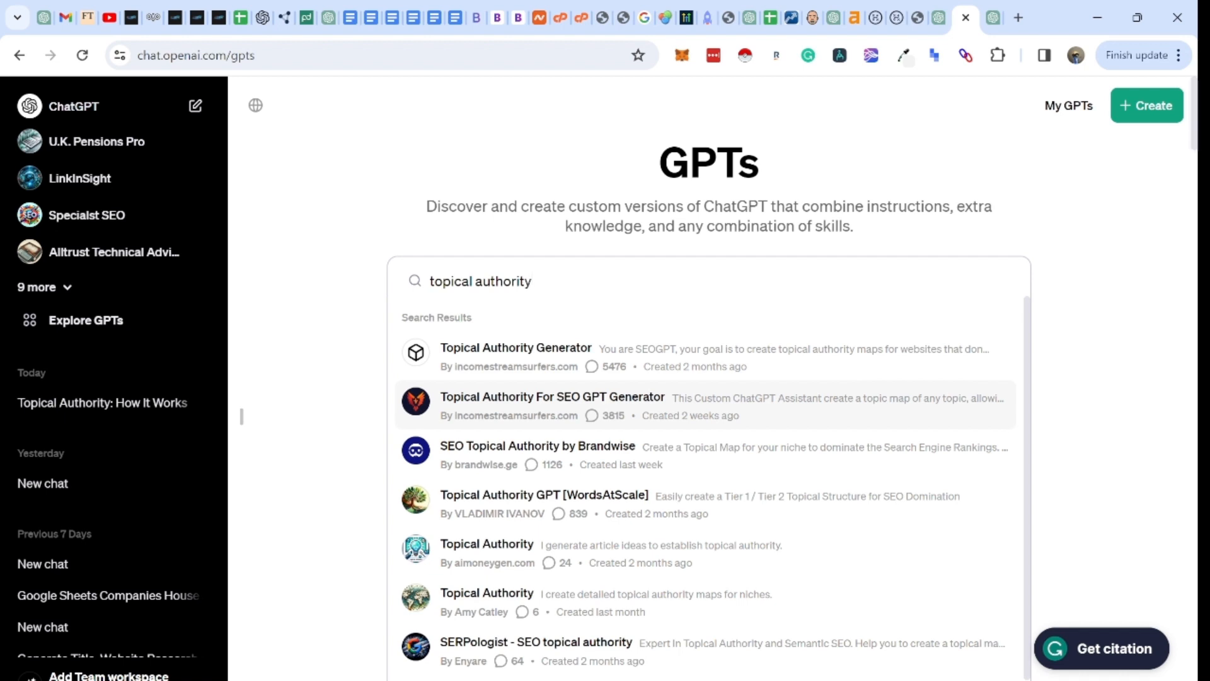
click(552, 405)
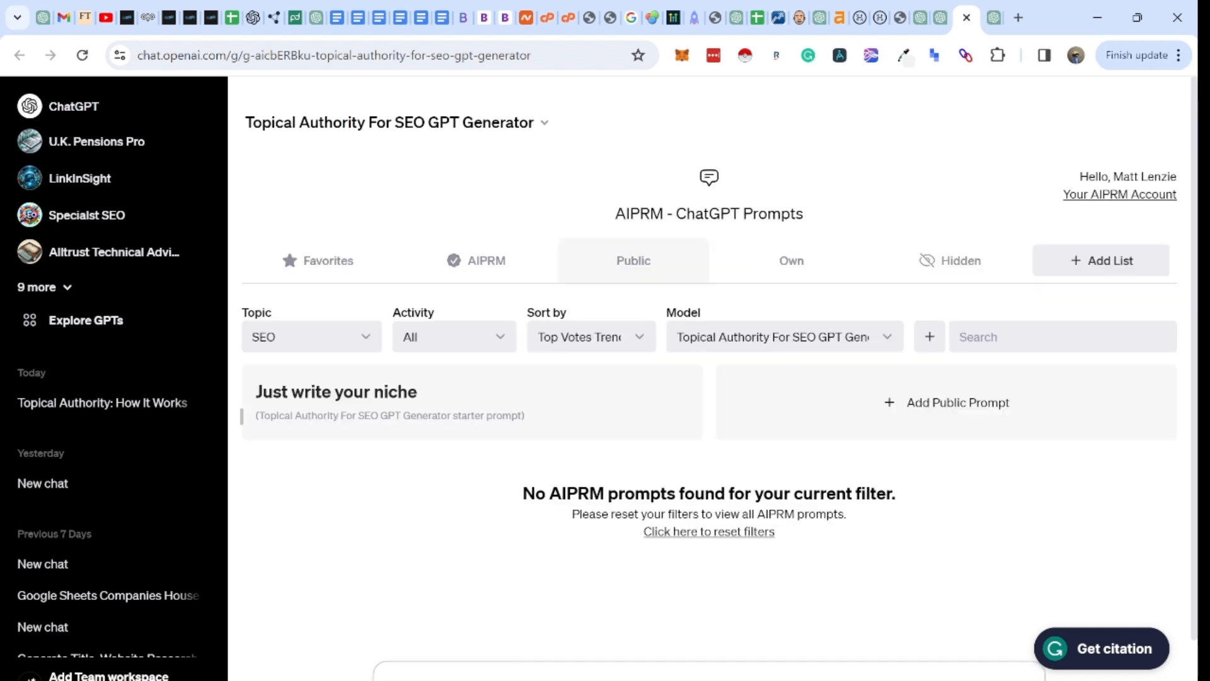
text(in the Y)
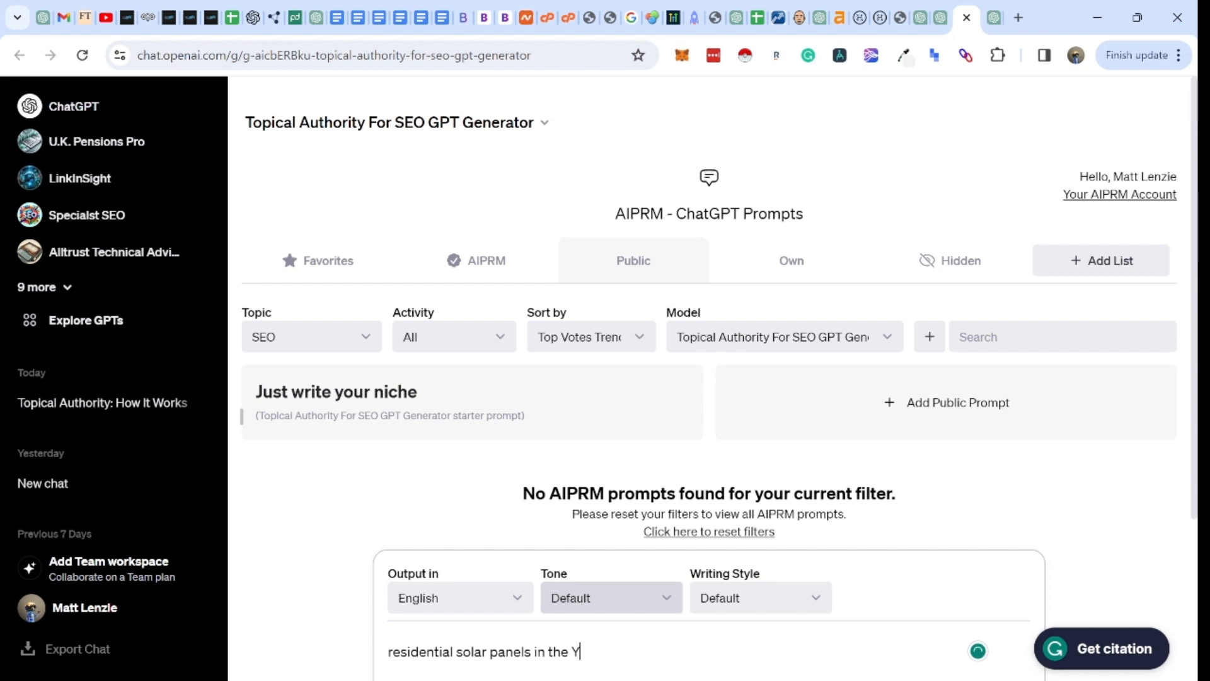
key(BackSpace)
text(UK)
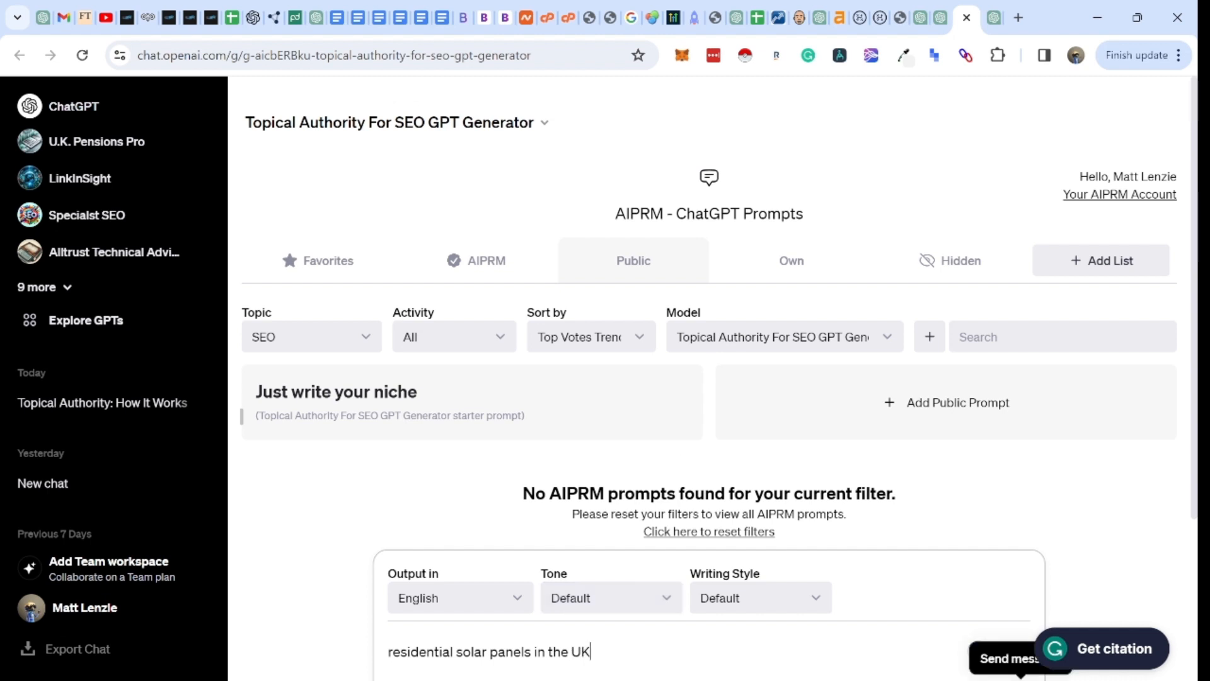
click(1020, 677)
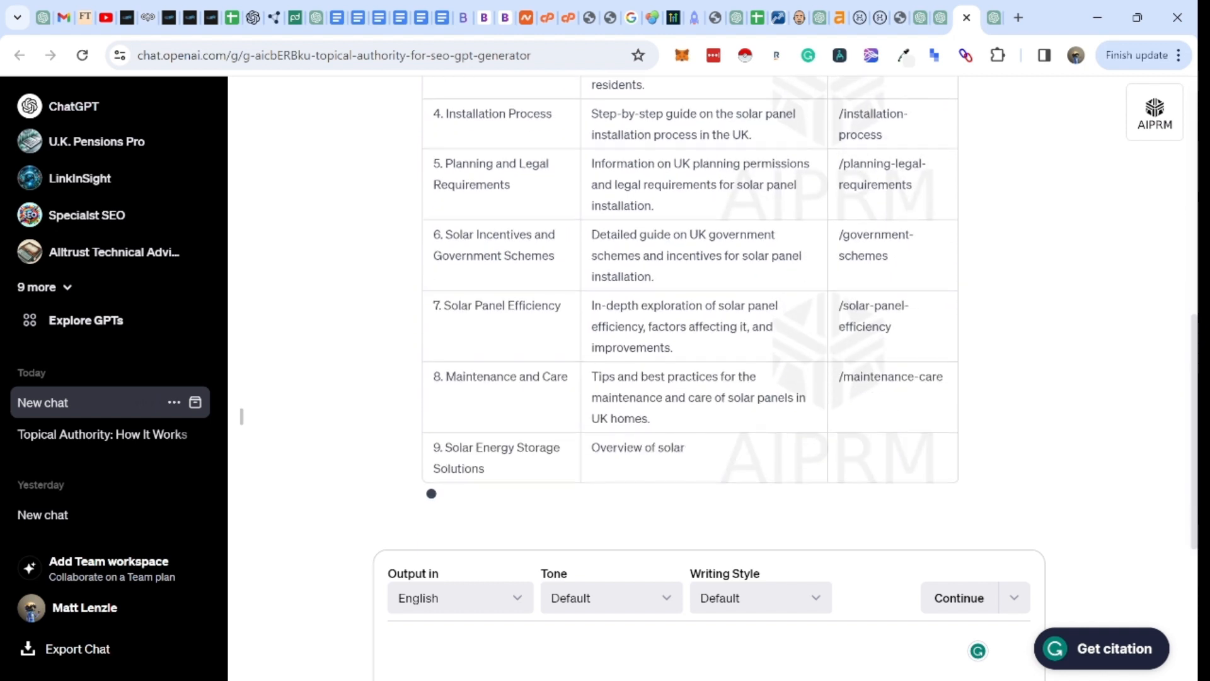
Step: Examine the generated pillar page table's titles, descriptions and URL handles, highlighting the first title, "Introduction to Solar Panels"
scroll(690, 315, up, 5)
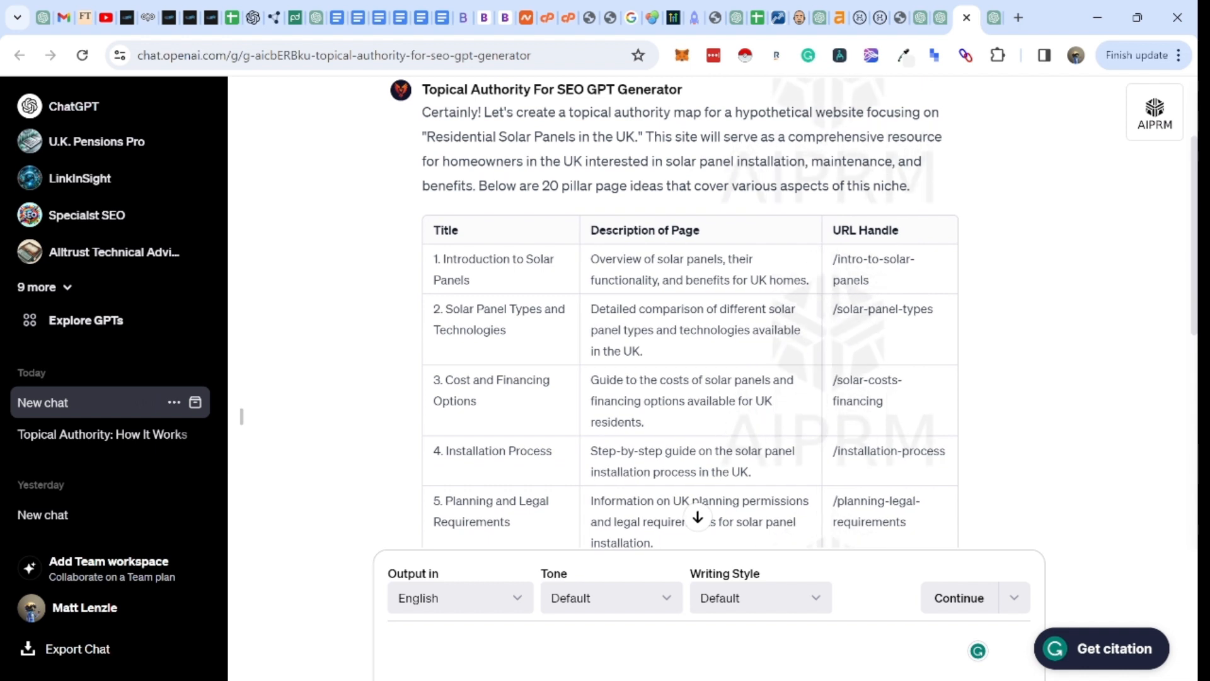
drag(442, 259, 470, 280)
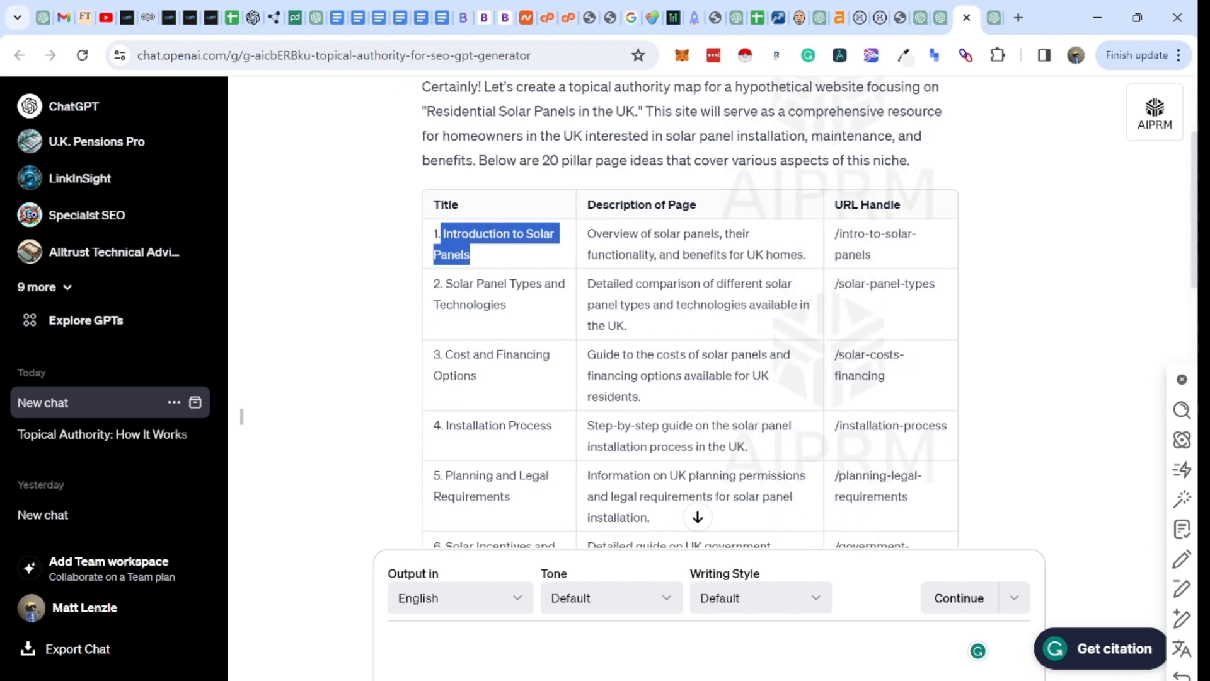
scroll(691, 312, up, 1)
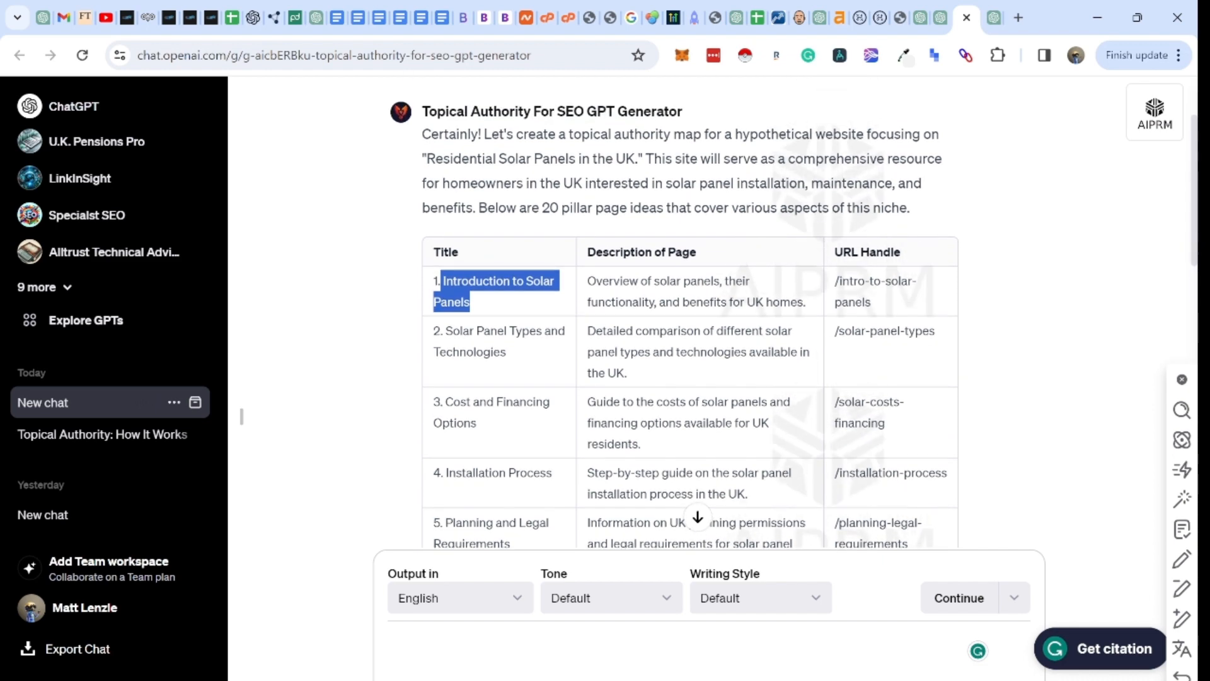
scroll(690, 313, down, 9)
scroll(690, 312, down, 5)
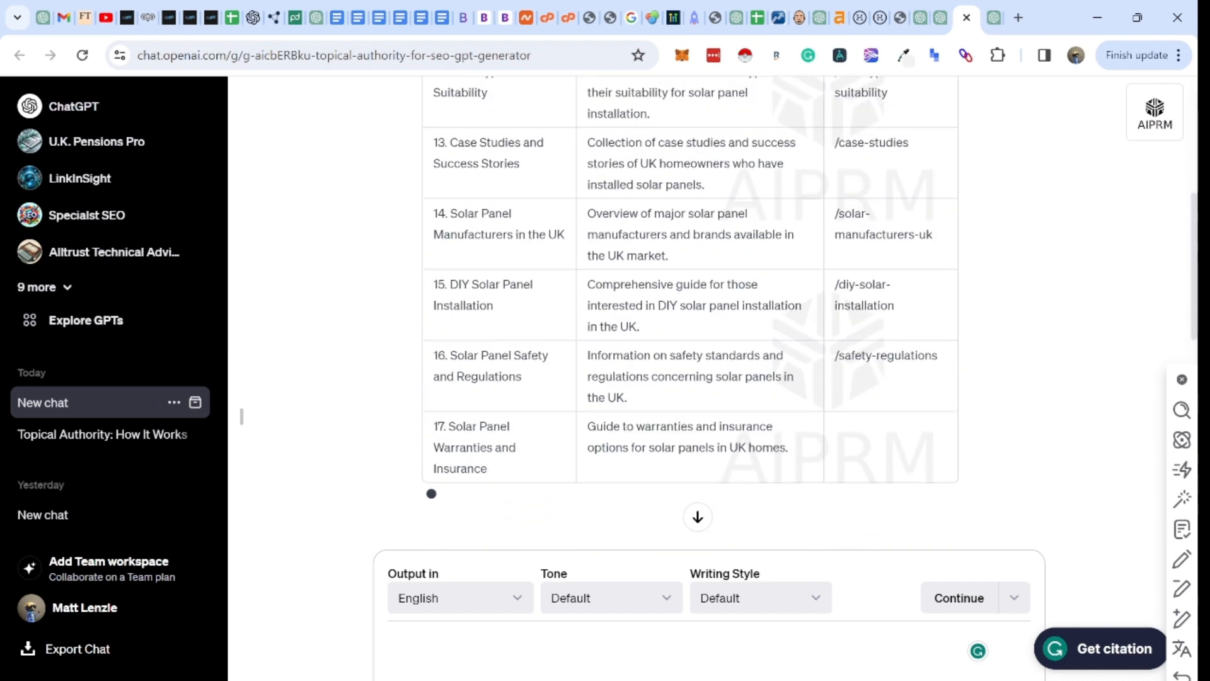
scroll(690, 312, up, 6)
scroll(690, 312, up, 2)
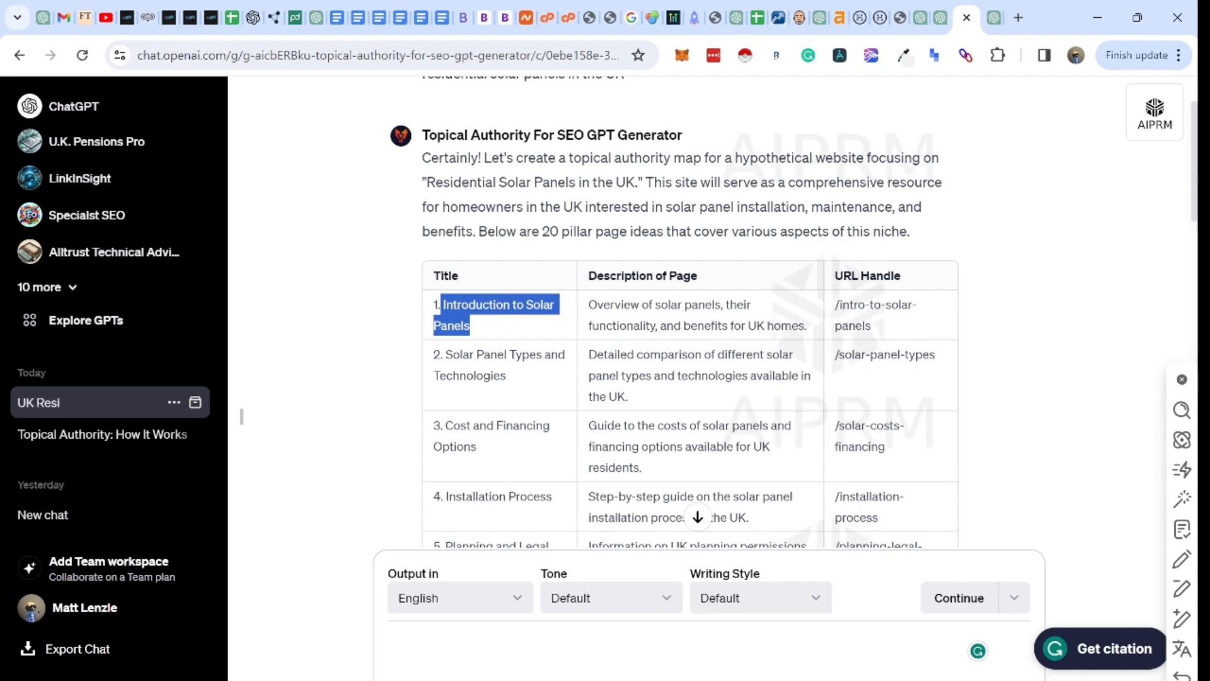
Step: Send the prompt "Now create sub-pillar pages for each category, and include the title, description and URL handle"
scroll(690, 315, down, 15)
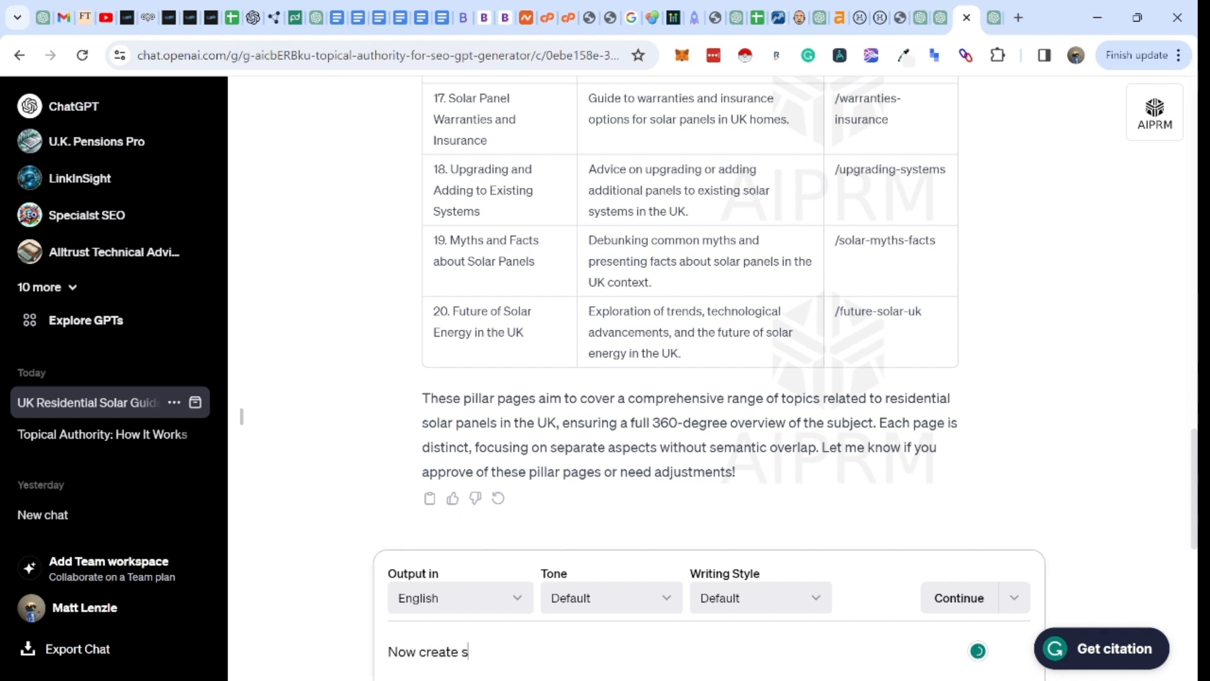
key(BackSpace)
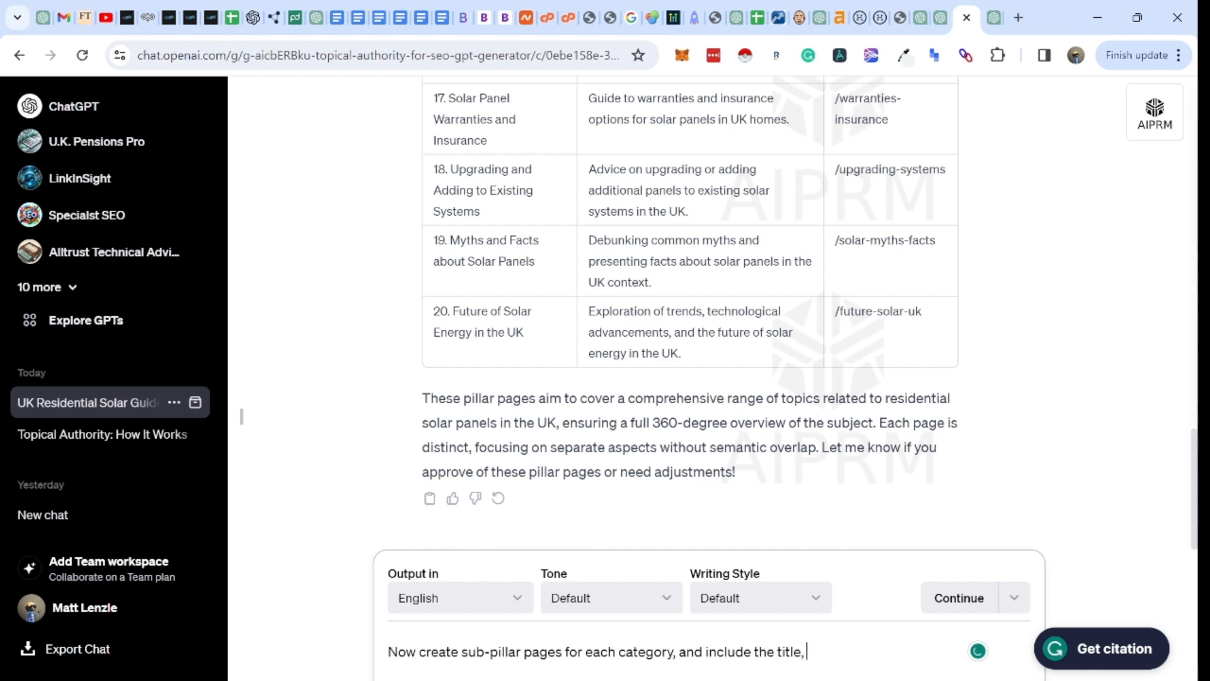
scroll(690, 315, up, 20)
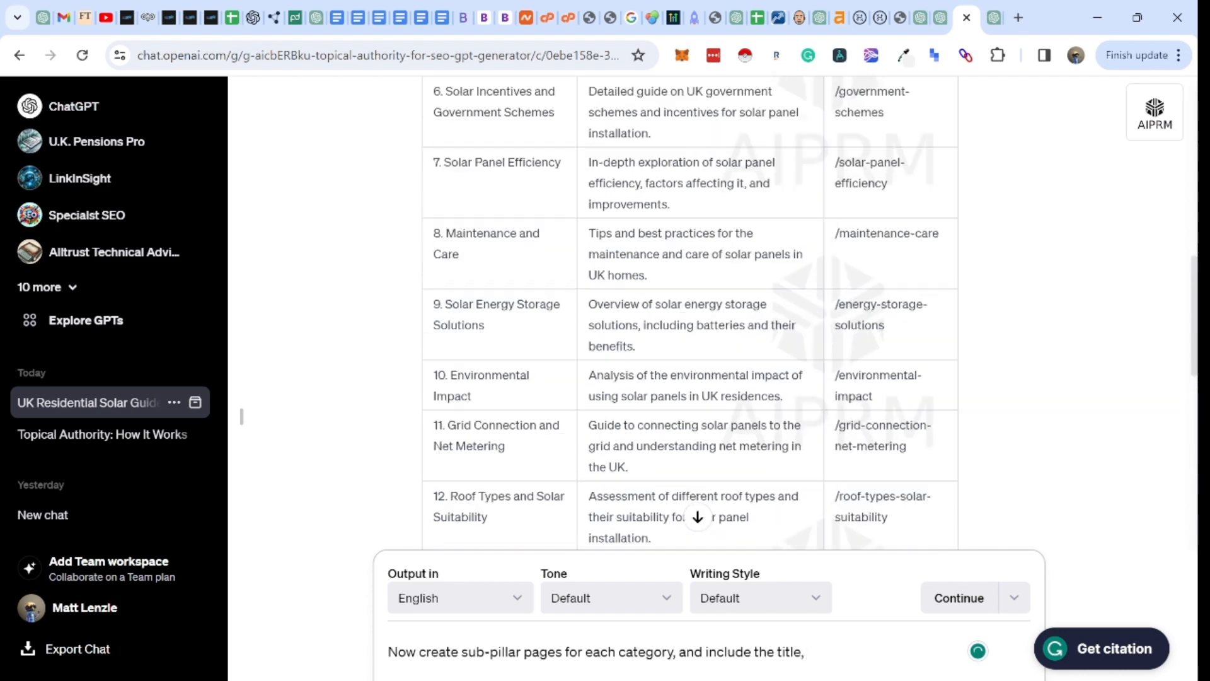
scroll(690, 315, up, 2)
scroll(690, 315, down, 12)
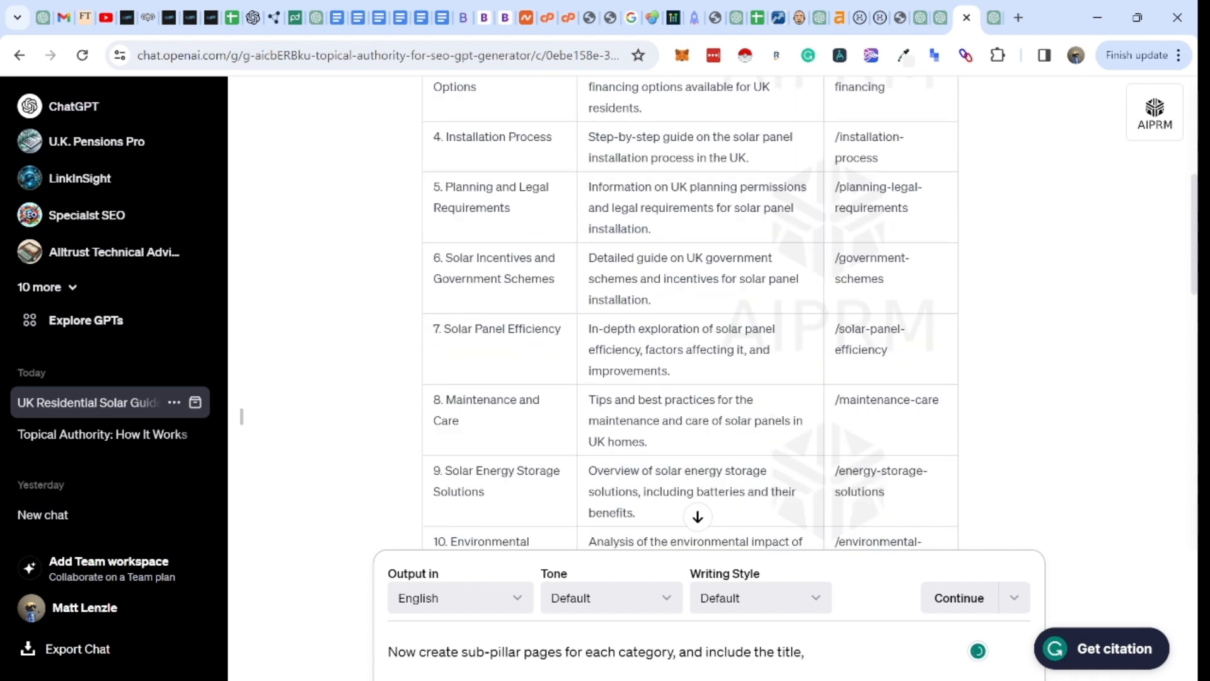
text(description and URL handle)
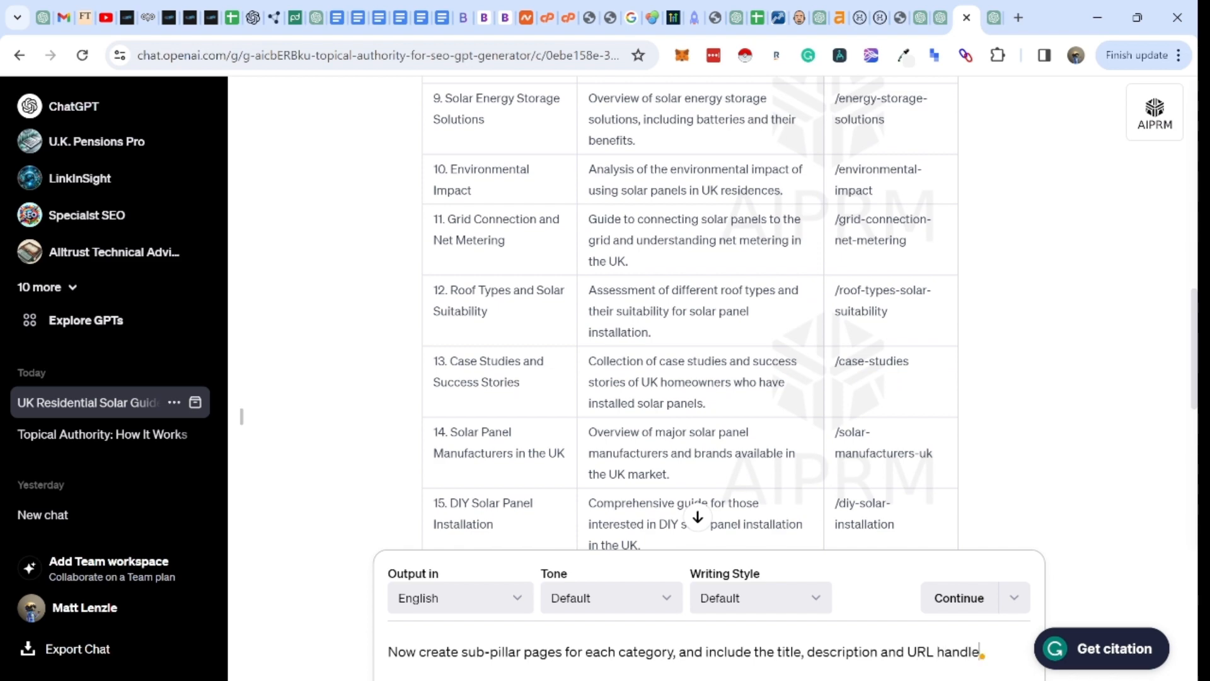
key(Return)
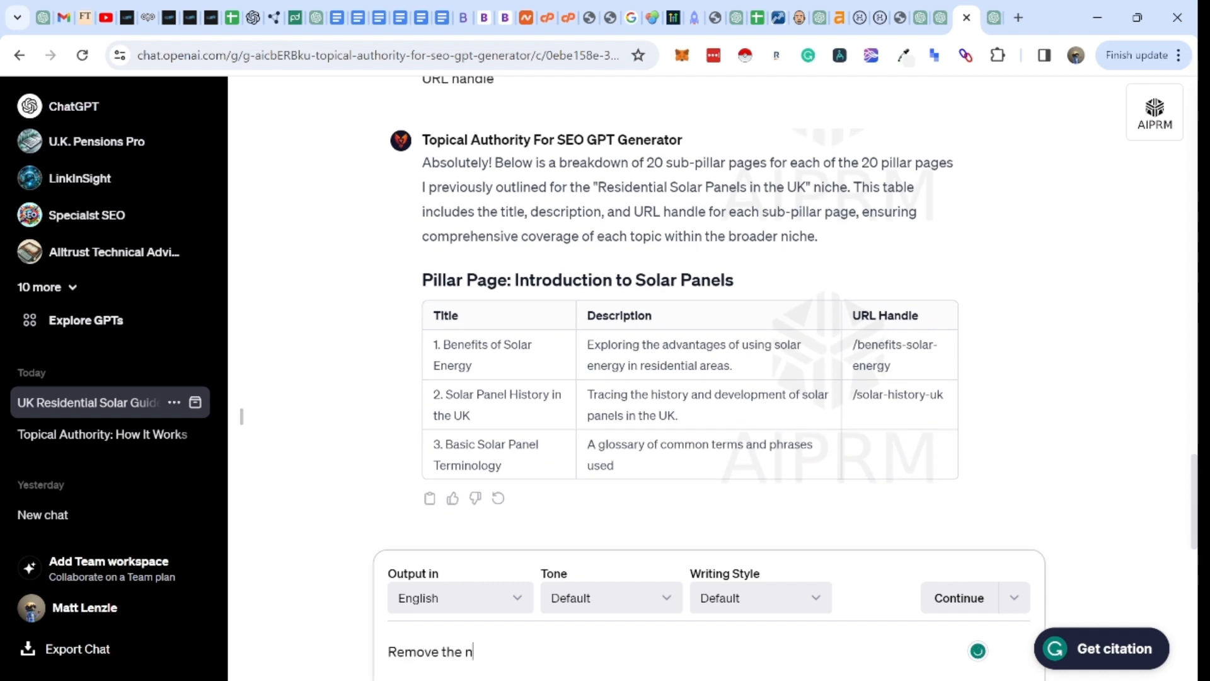
Step: Ask the GPT to redo the sub-pillar table with "Remove the number from the title. Please start again."
text(the title. Please start again.)
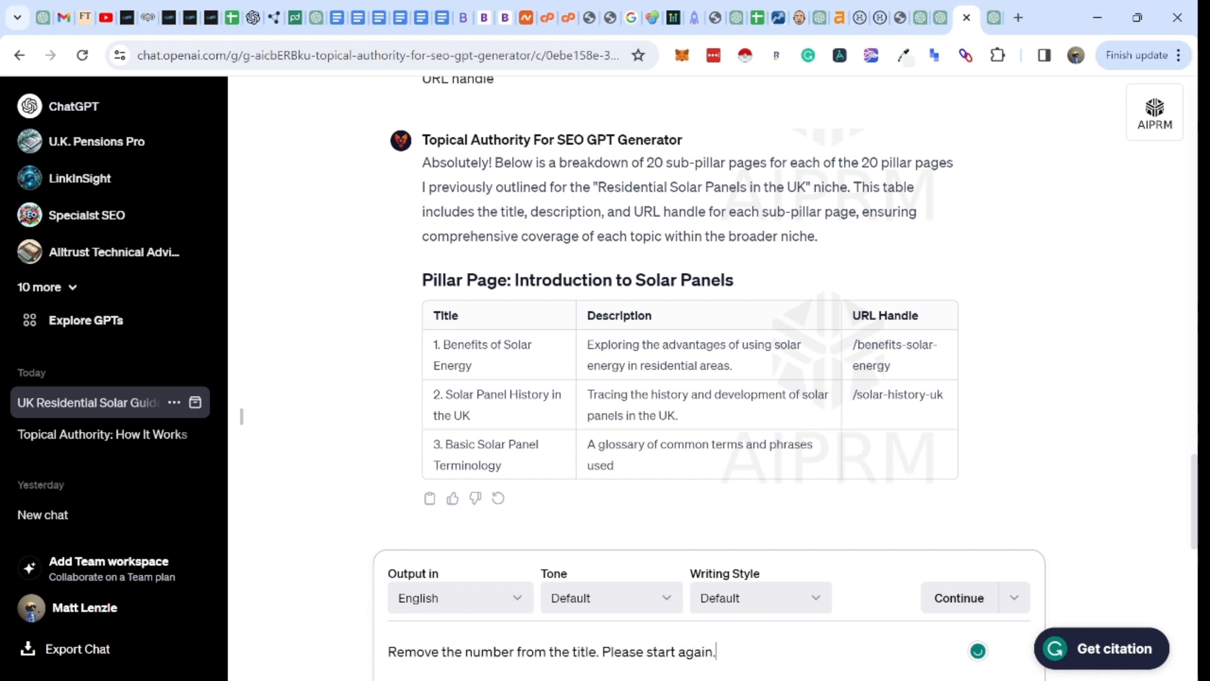
key(Return)
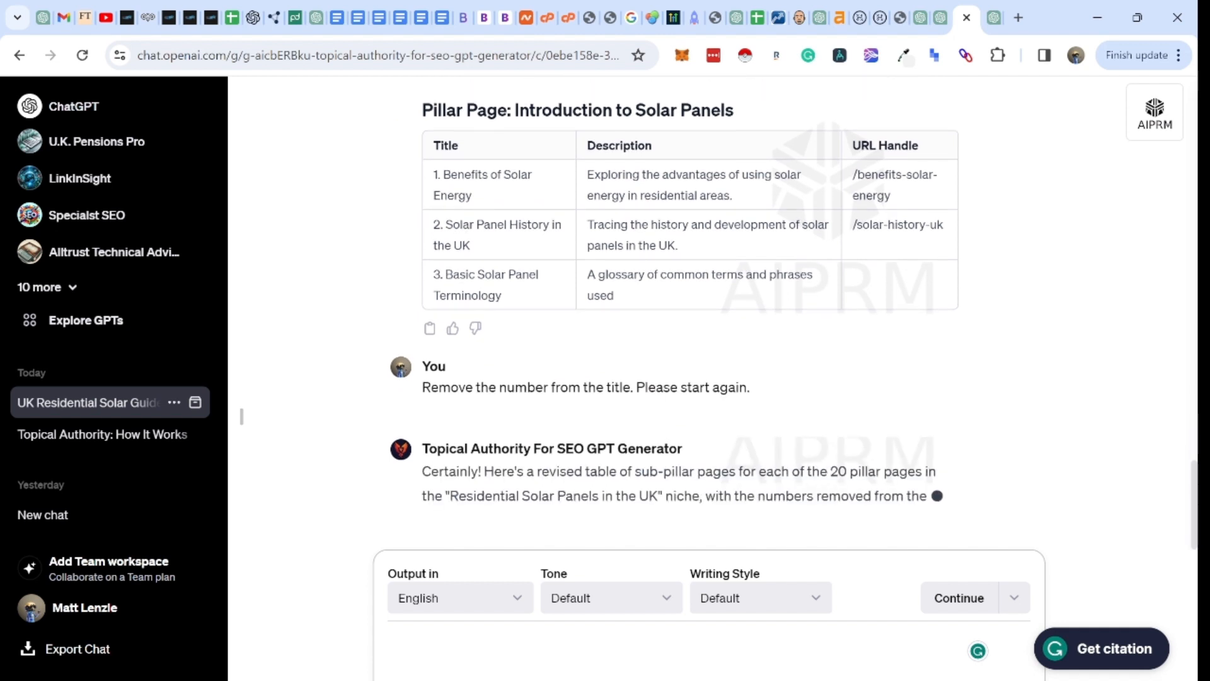
scroll(713, 369, up, 2)
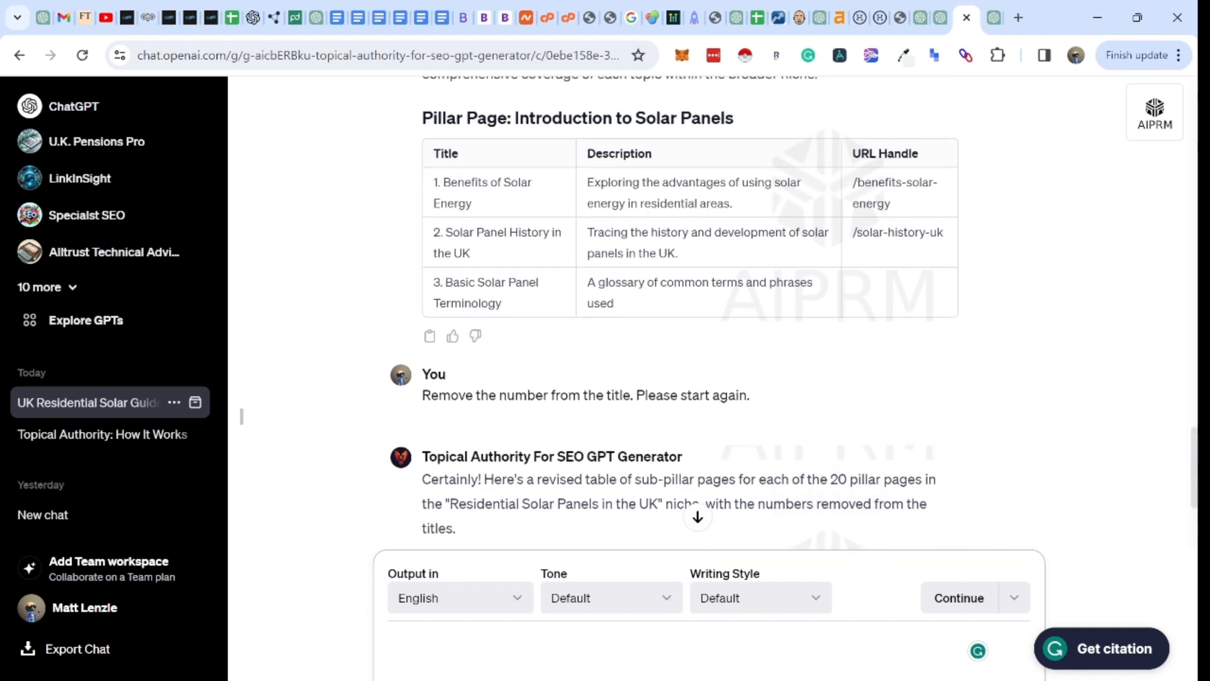
scroll(712, 316, down, 4)
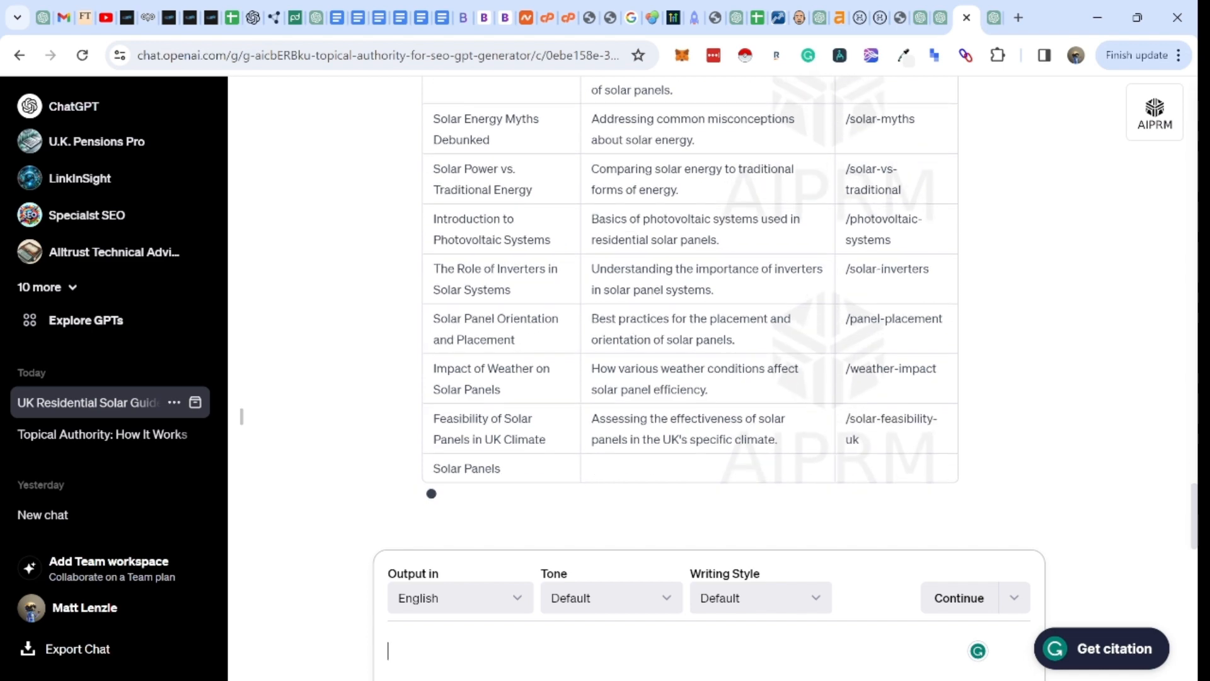
Step: Review the sub-pillar request and its first reply, temporarily highlighting the reply's introductory paragraph
scroll(691, 315, up, 8)
scroll(690, 315, up, 4)
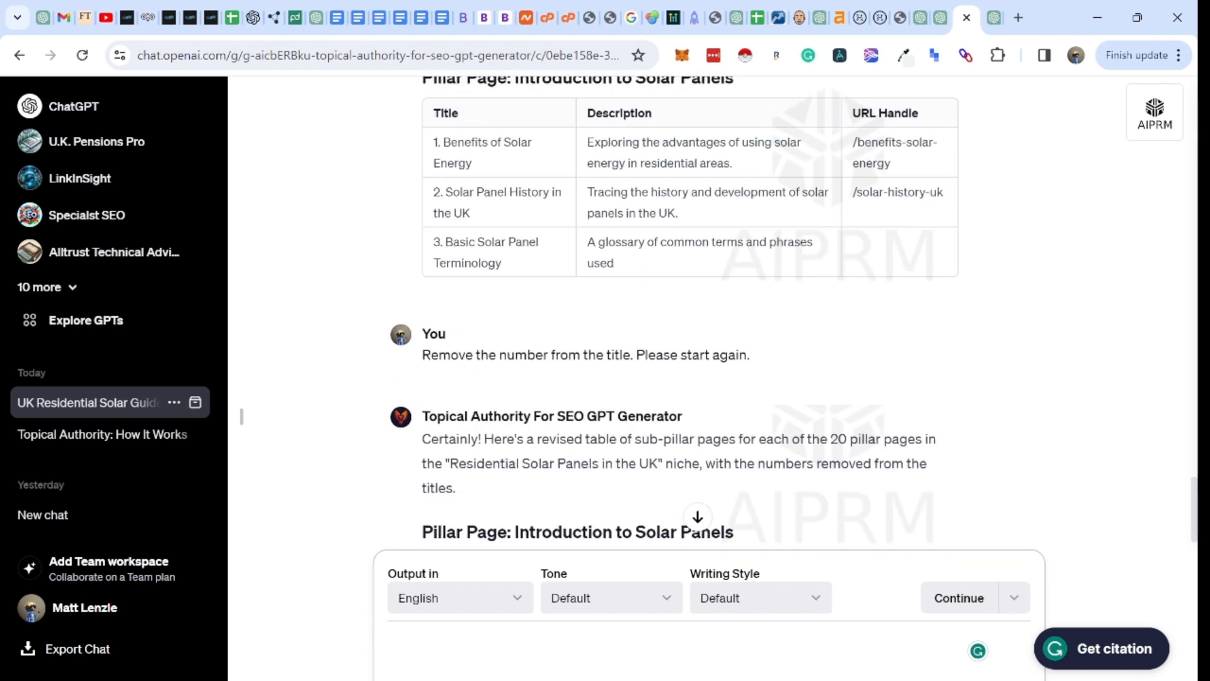
scroll(690, 315, up, 4)
scroll(630, 353, up, 1)
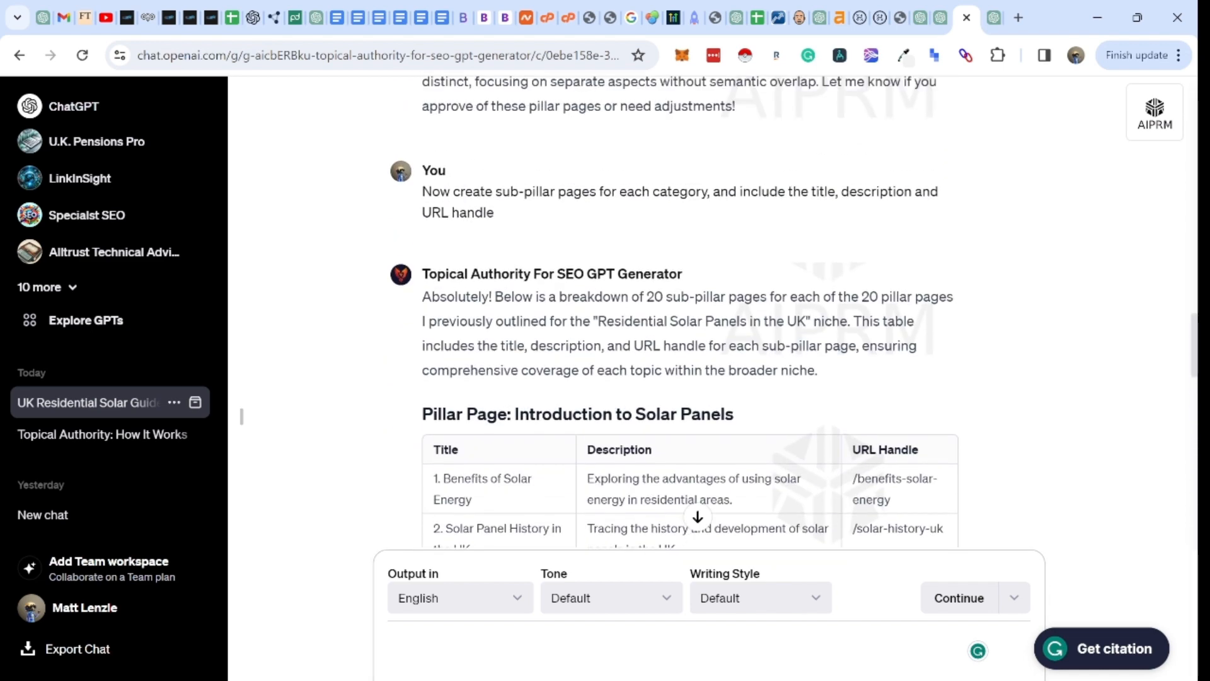
drag(627, 370, 413, 255)
click(413, 252)
Step: Request the sub-pillar pages for the second pillar category with the message "Category 2 please"
scroll(690, 315, down, 20)
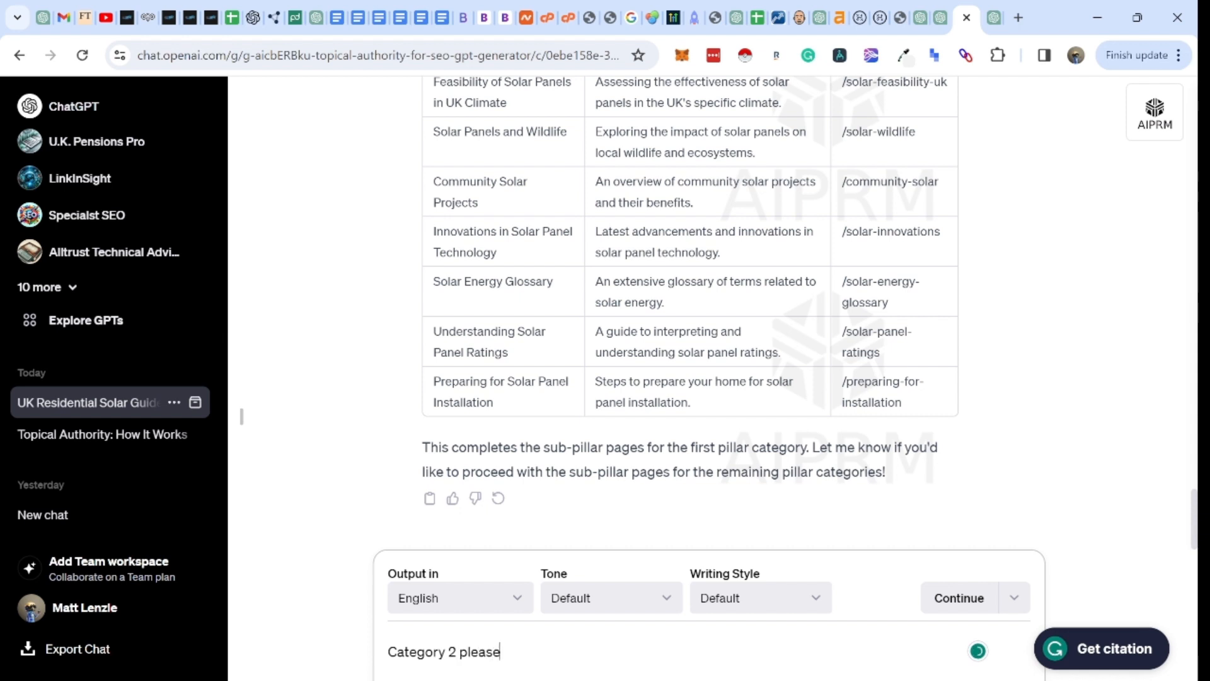
key(Return)
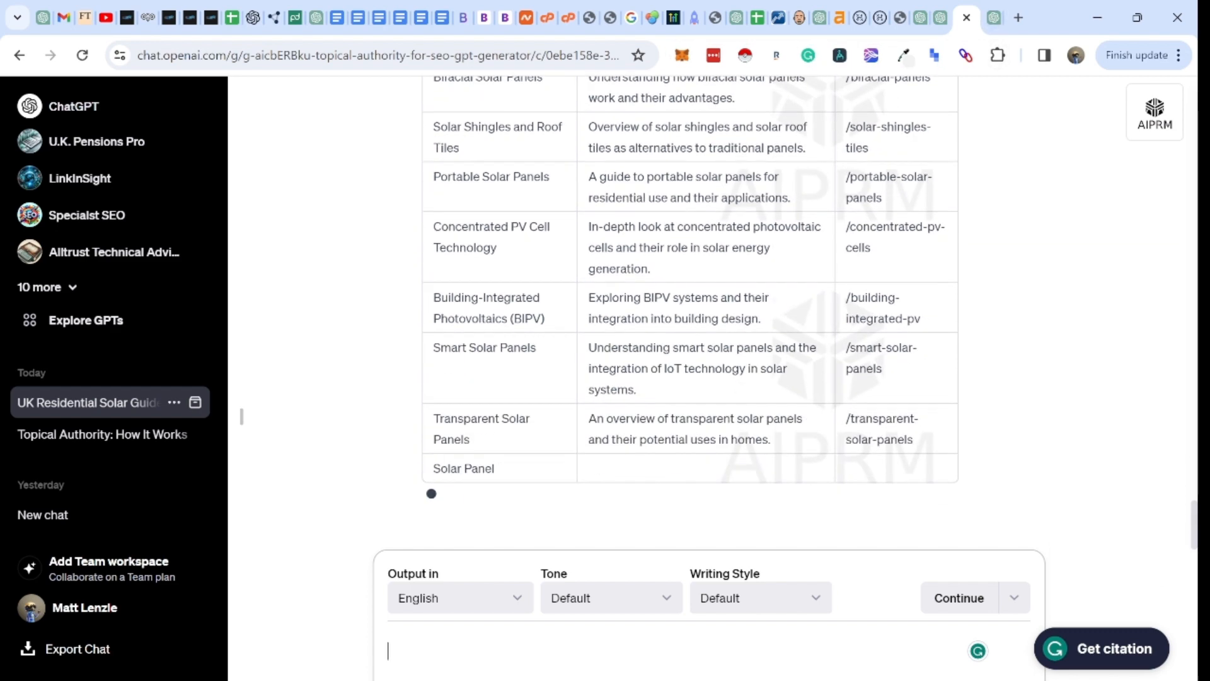
Step: Examine the sub-pillar tables for Introduction to Solar Panels and Solar Panel Types and Technologies, down to the closing summary
scroll(690, 302, up, 20)
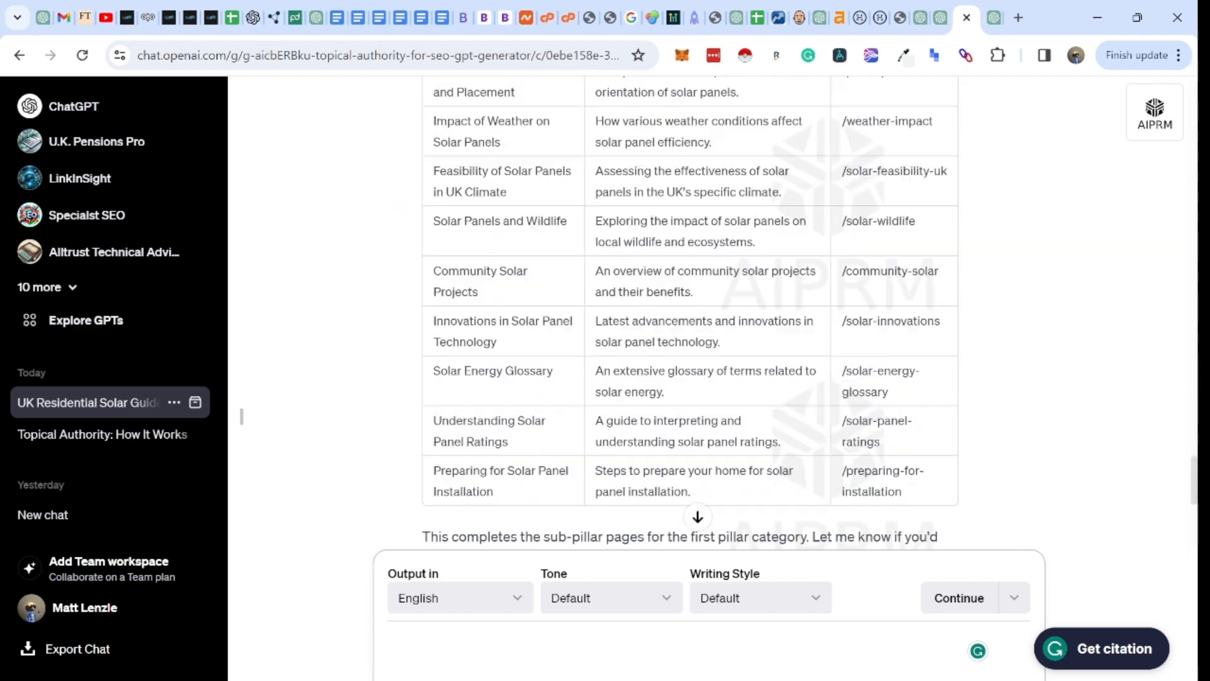
scroll(691, 315, up, 9)
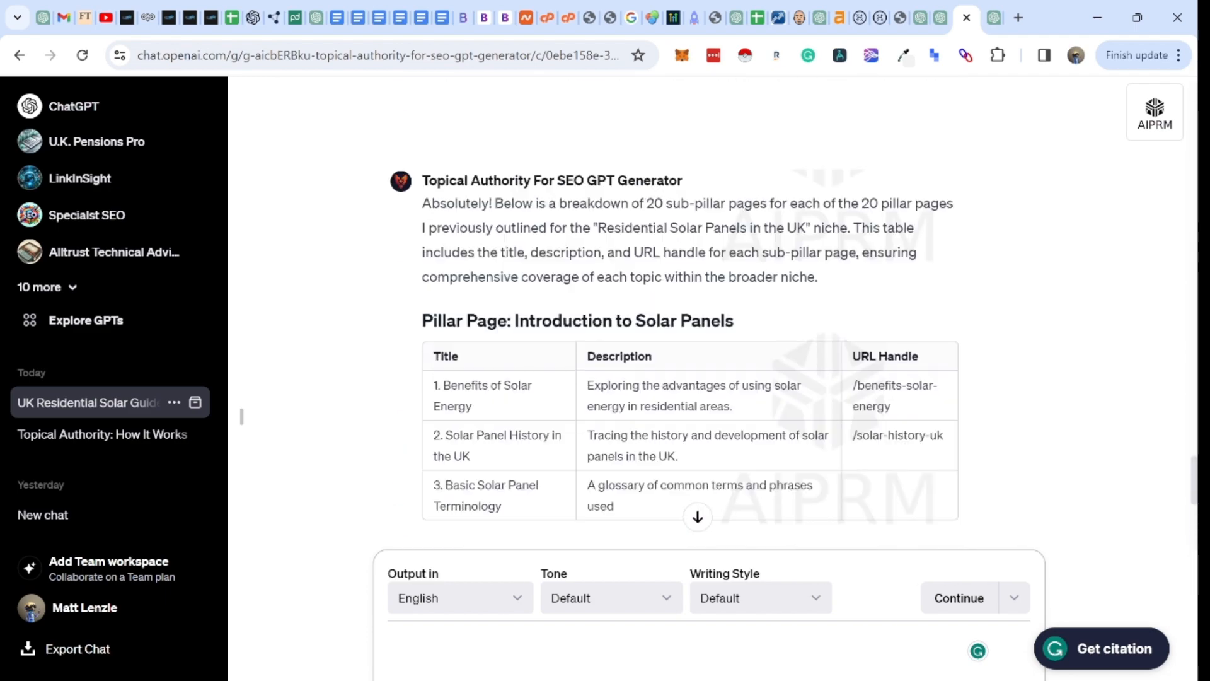
scroll(691, 315, down, 8)
scroll(690, 316, down, 20)
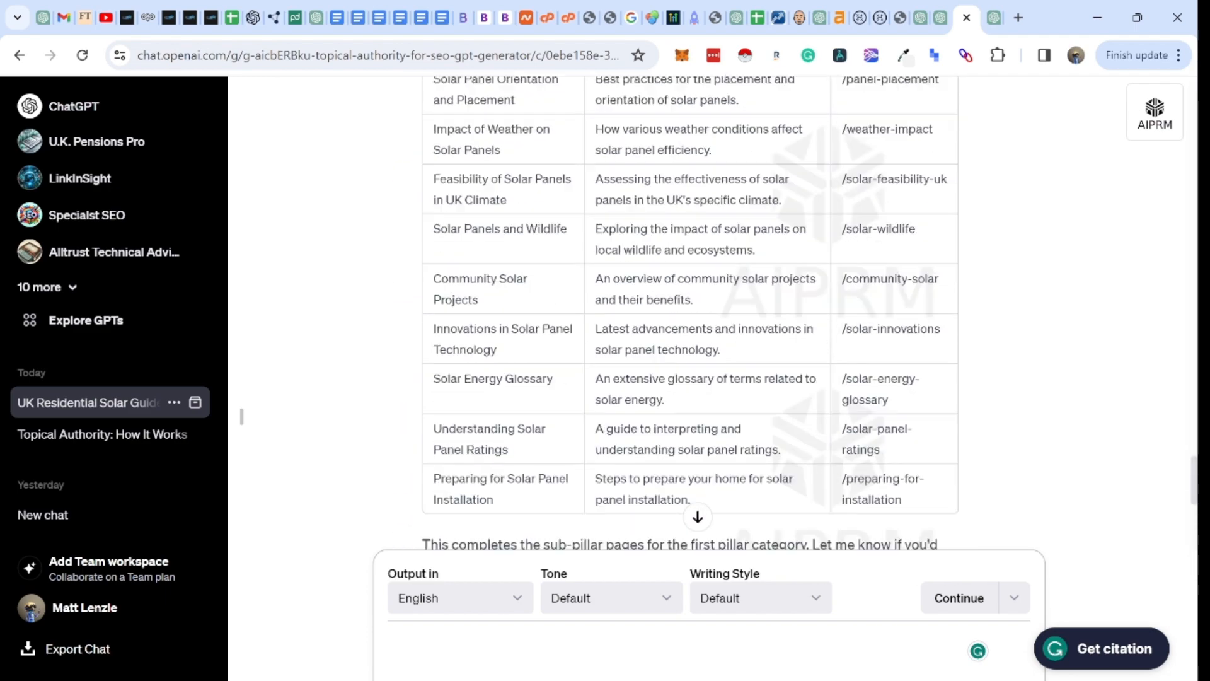
scroll(690, 315, down, 1)
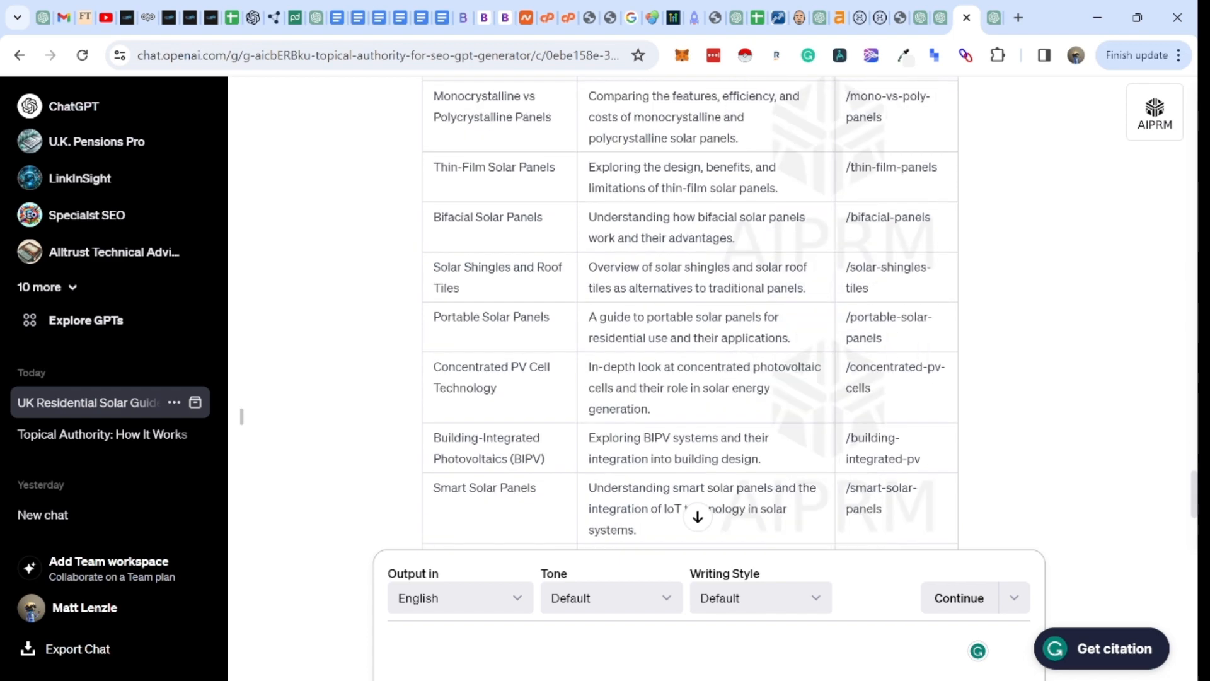
scroll(690, 315, down, 6)
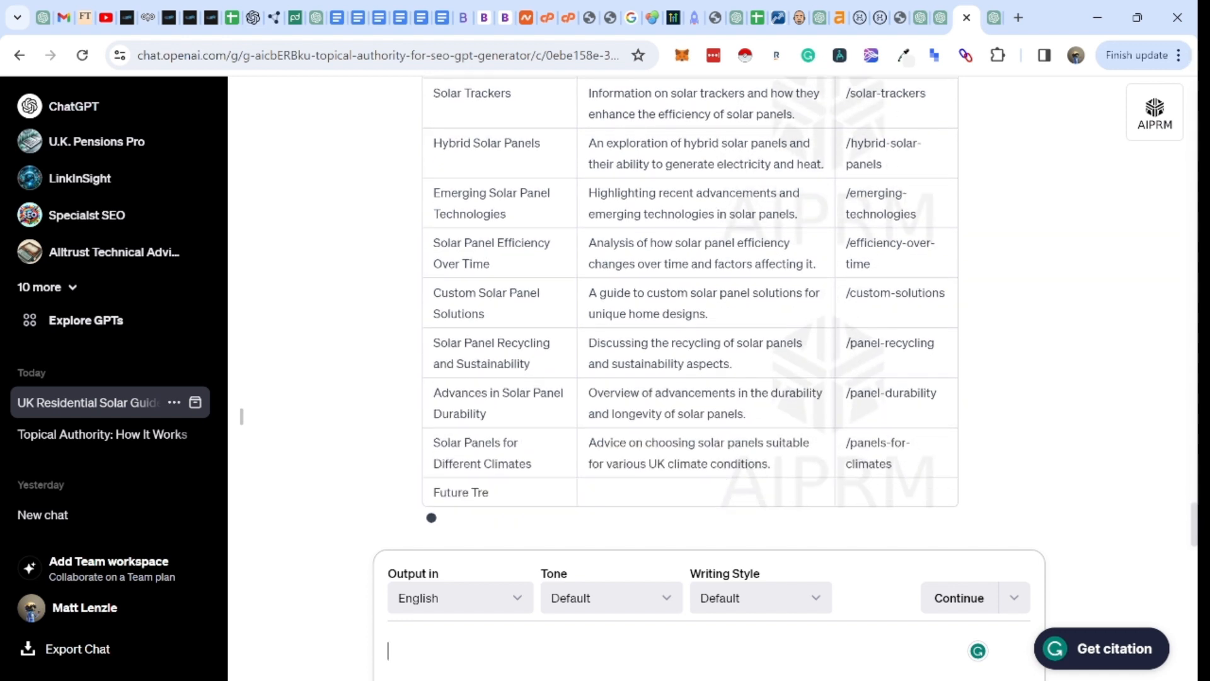
scroll(689, 316, up, 12)
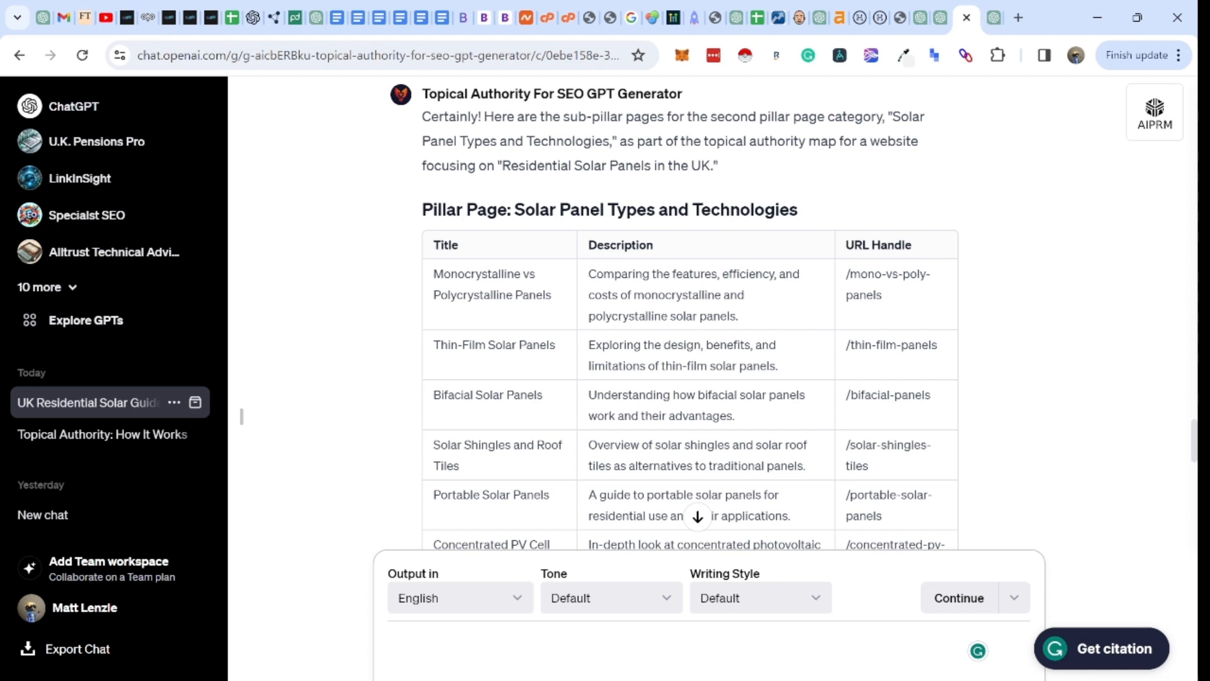
scroll(691, 315, down, 8)
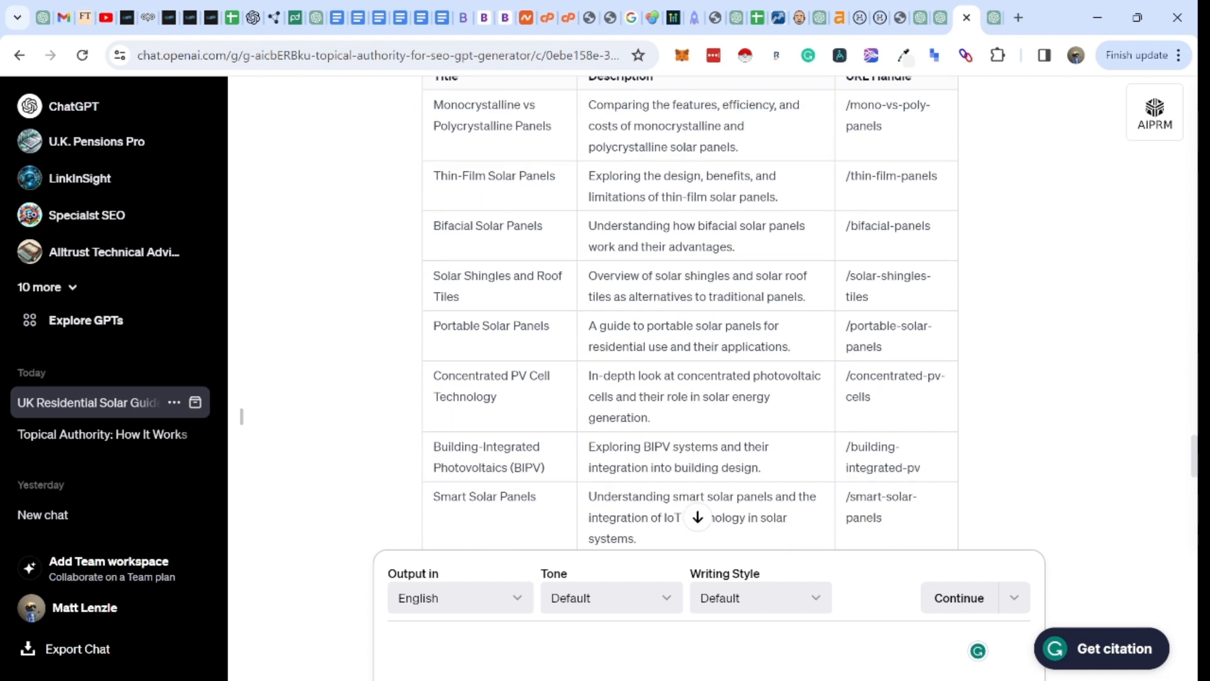
scroll(690, 316, down, 7)
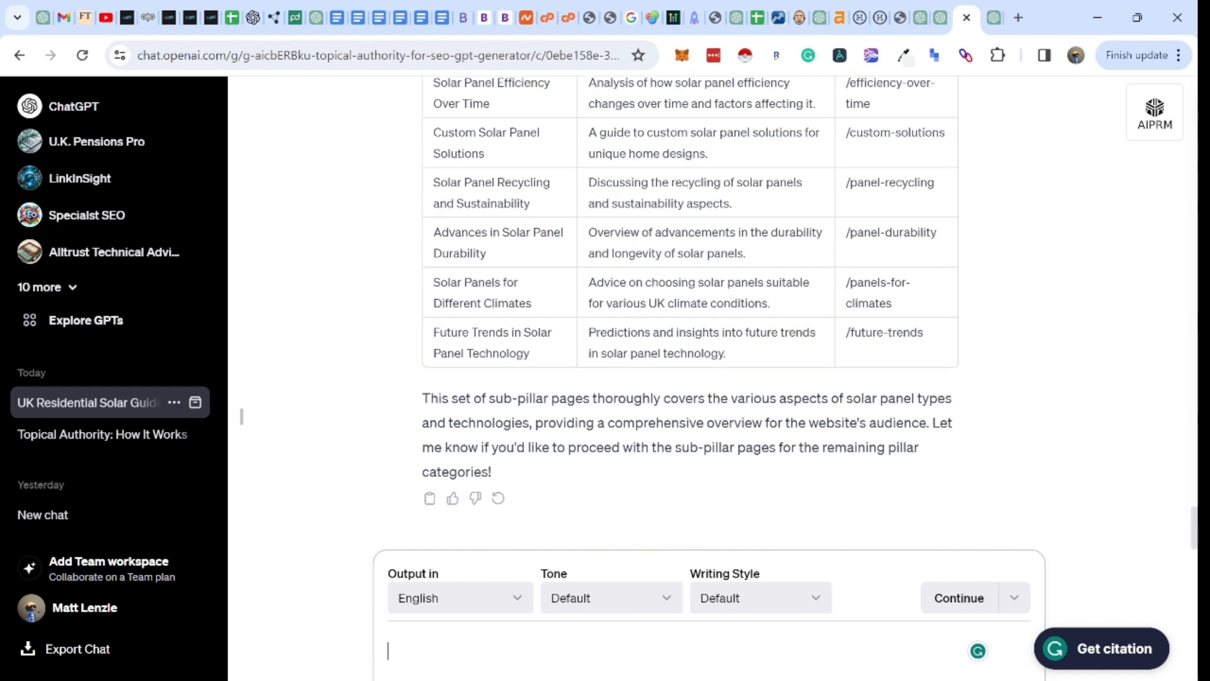
Step: Send a follow-up message beginning "Please continue with no" to request further sub-pillar pages
mouse_move(908, 680)
text(Please continue w)
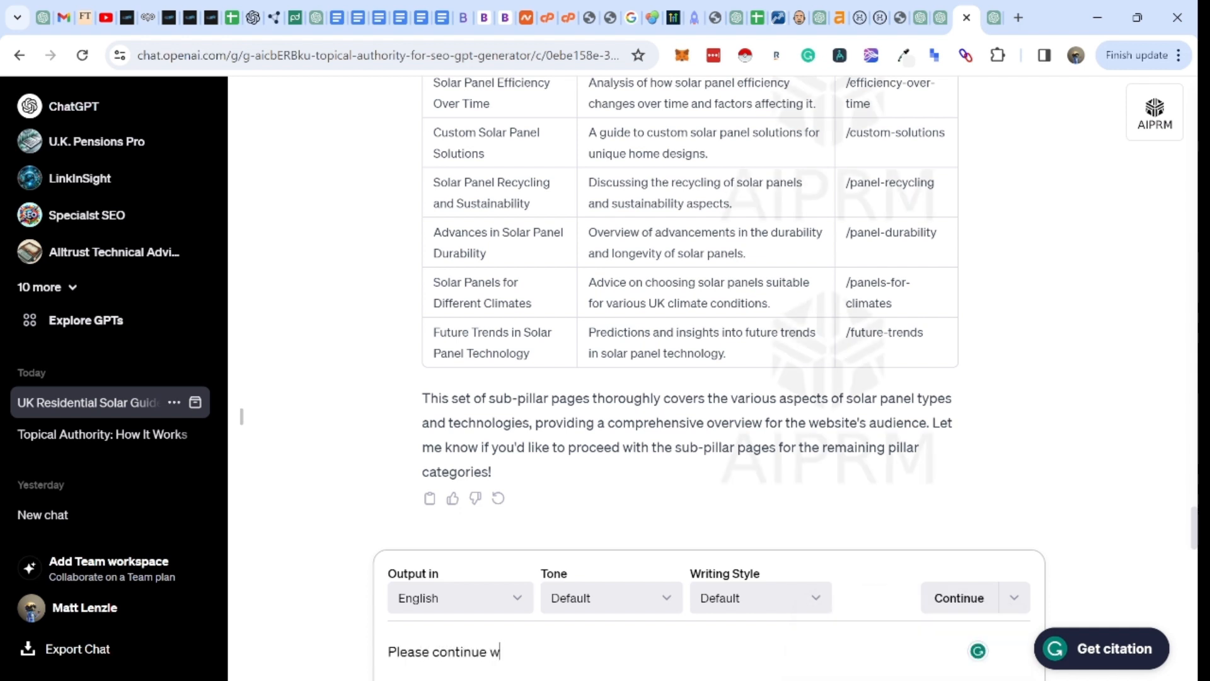
text(ith)
scroll(691, 313, up, 10)
scroll(690, 313, down, 2)
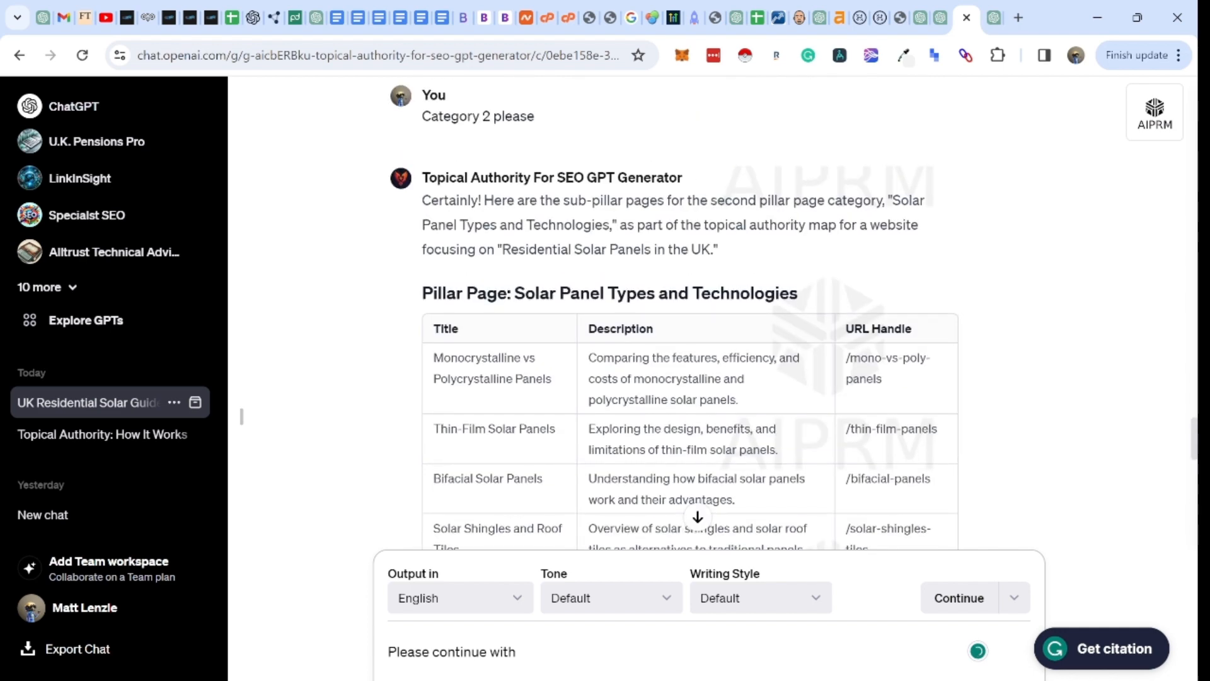
scroll(690, 313, down, 9)
text(no)
key(Return)
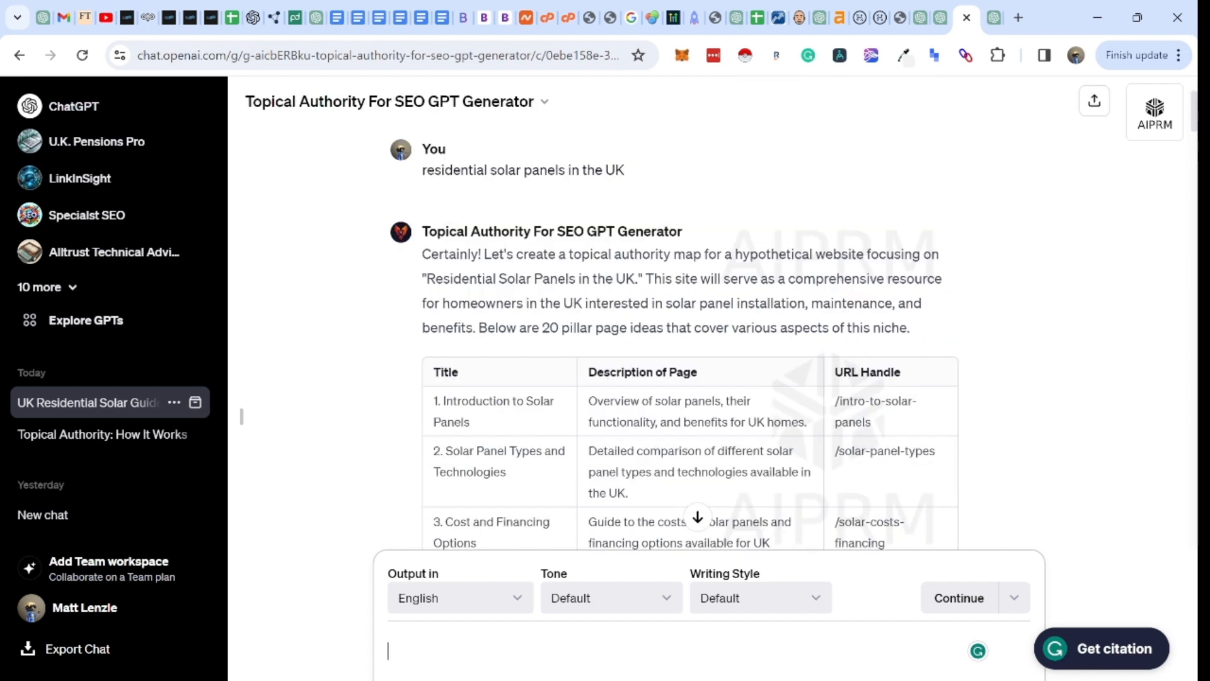
Step: Review the conversation from the opening solar panel prompt and pillar-page table through to the closing summary of the financial sub-pillar pages
scroll(690, 315, down, 4)
scroll(690, 315, down, 10)
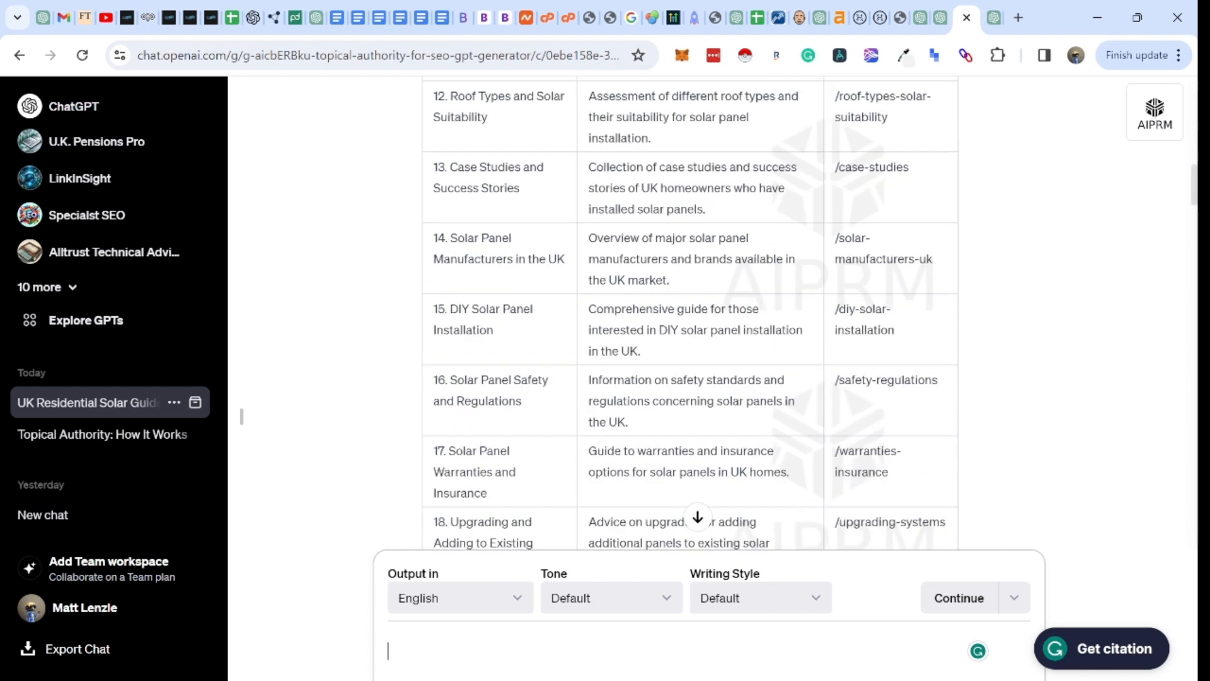
scroll(690, 315, down, 7)
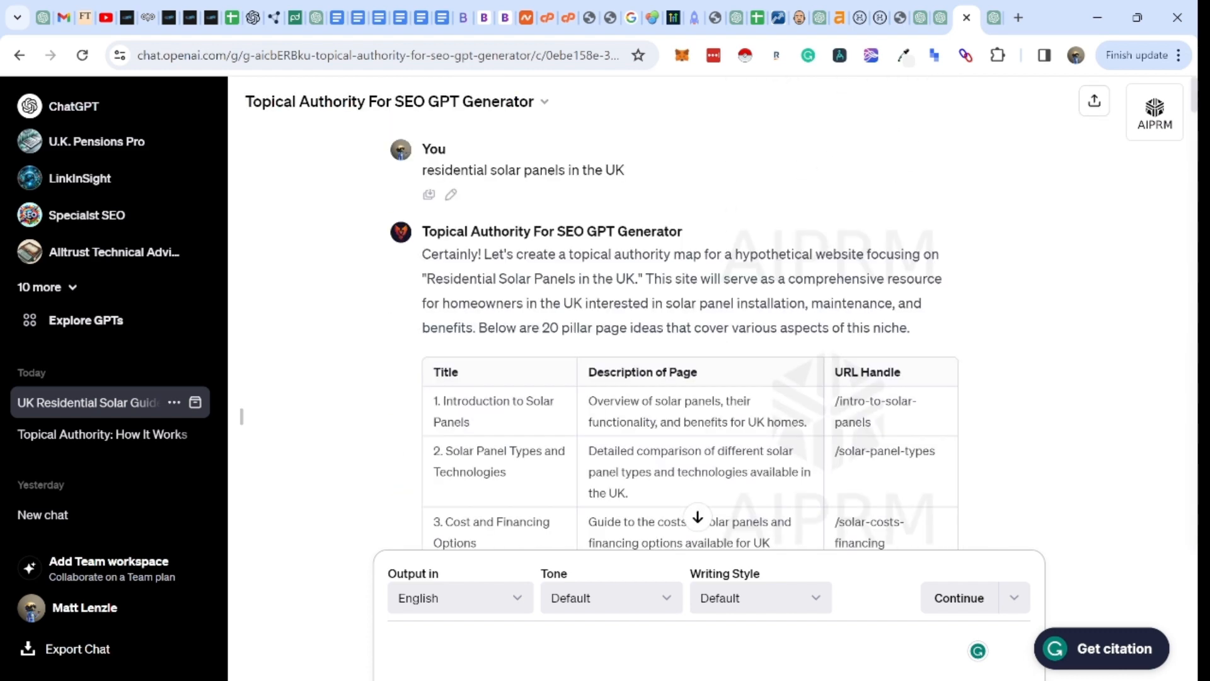
drag(625, 171, 570, 170)
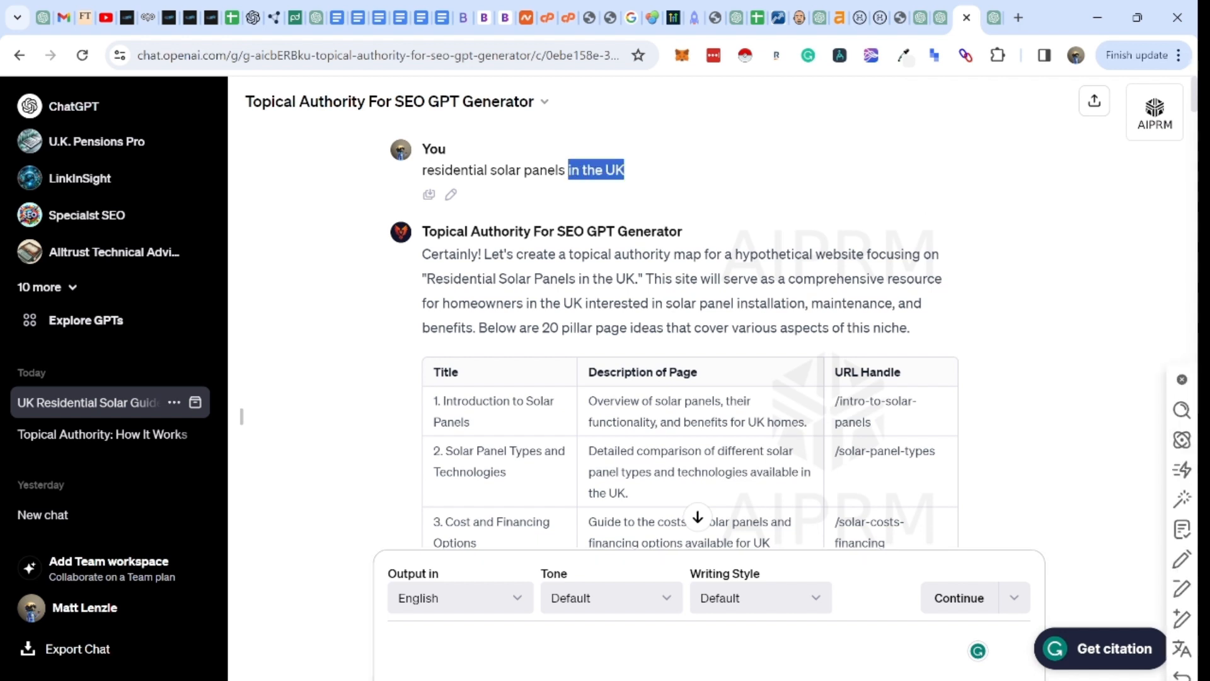
click(571, 175)
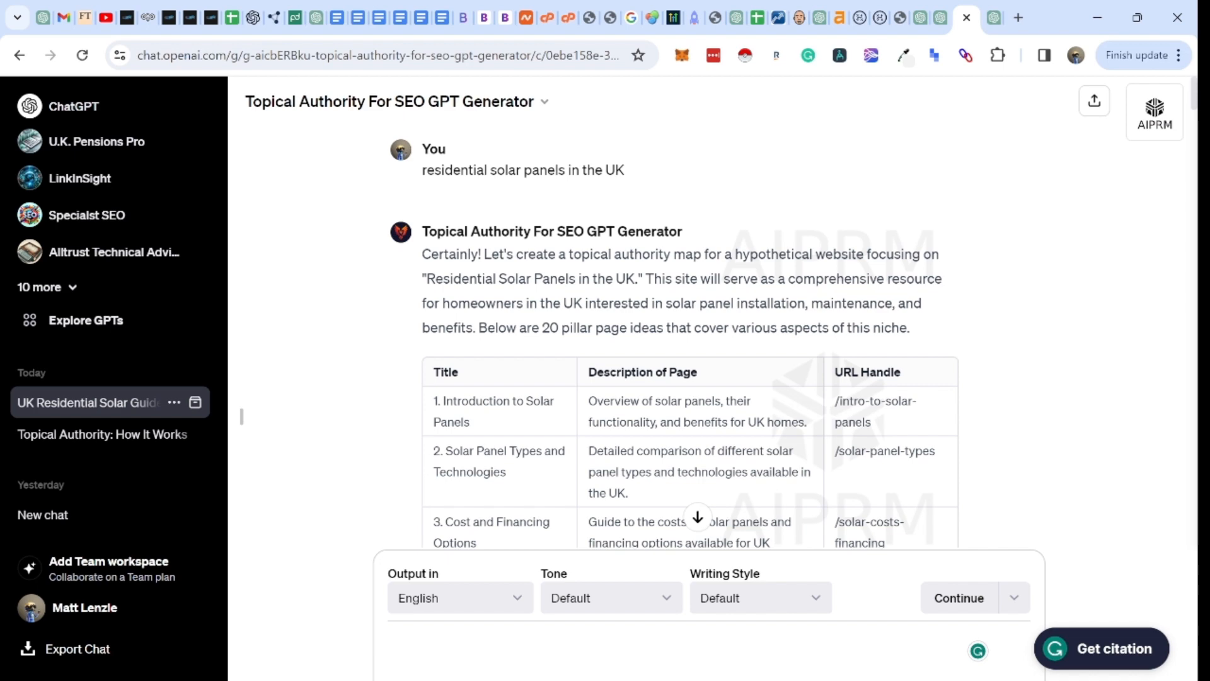
scroll(690, 315, down, 18)
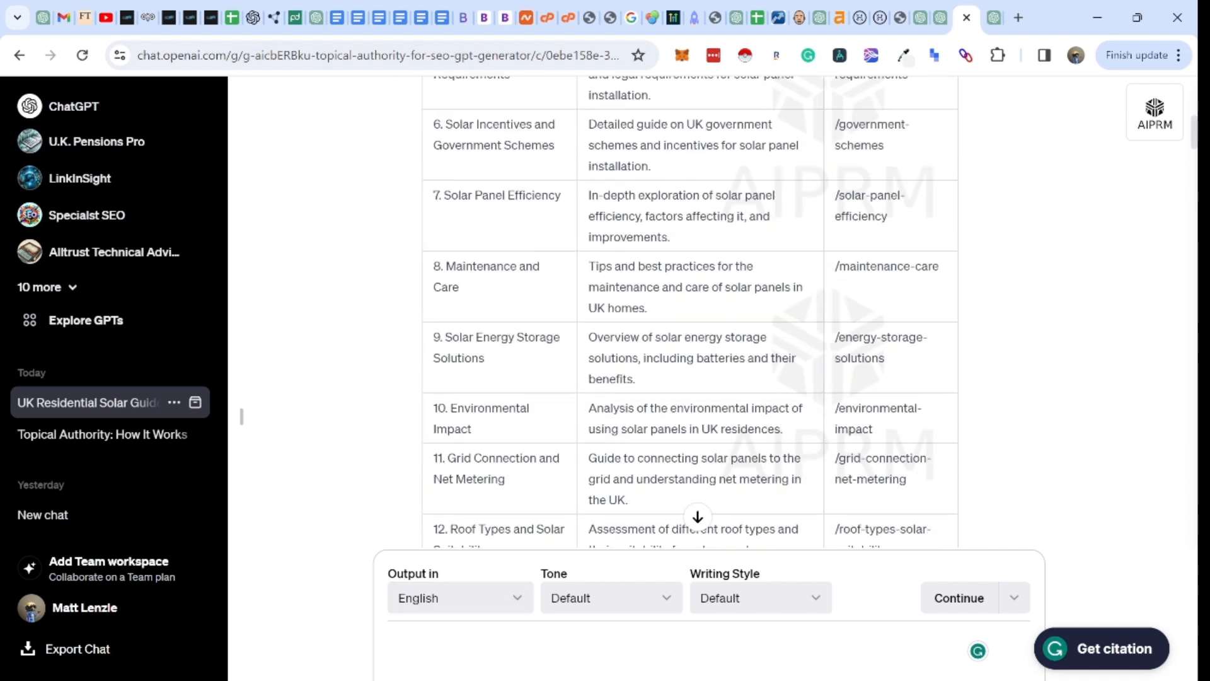
scroll(691, 315, down, 20)
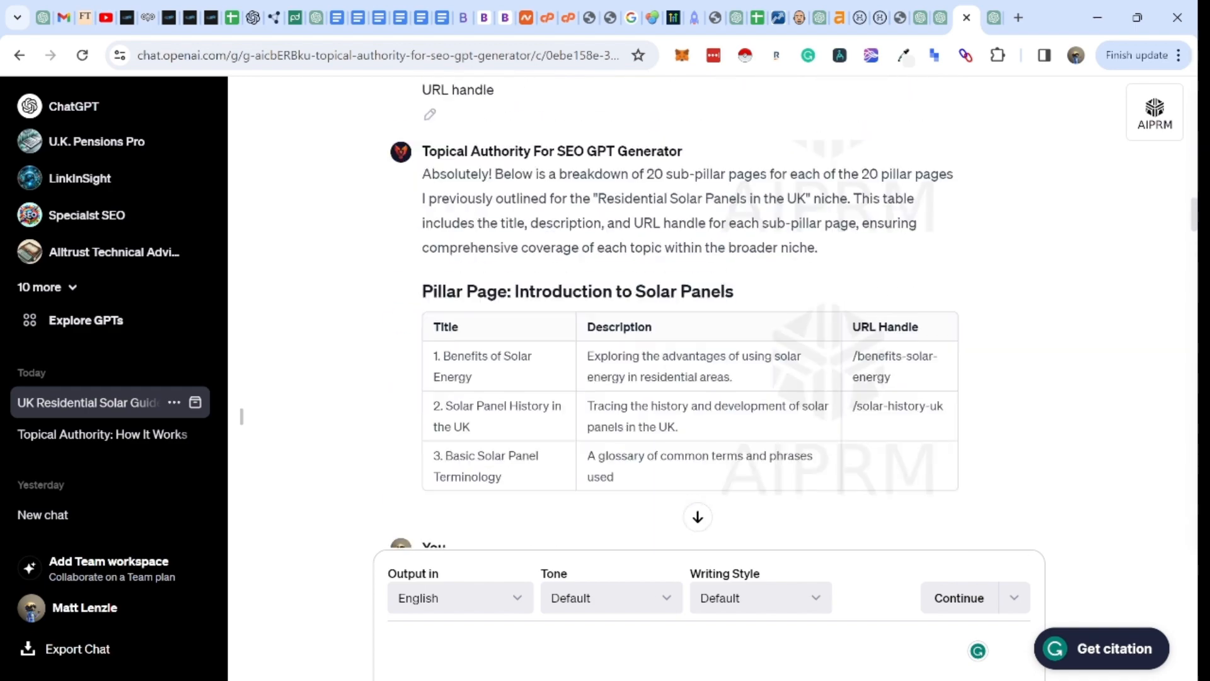
scroll(690, 316, down, 20)
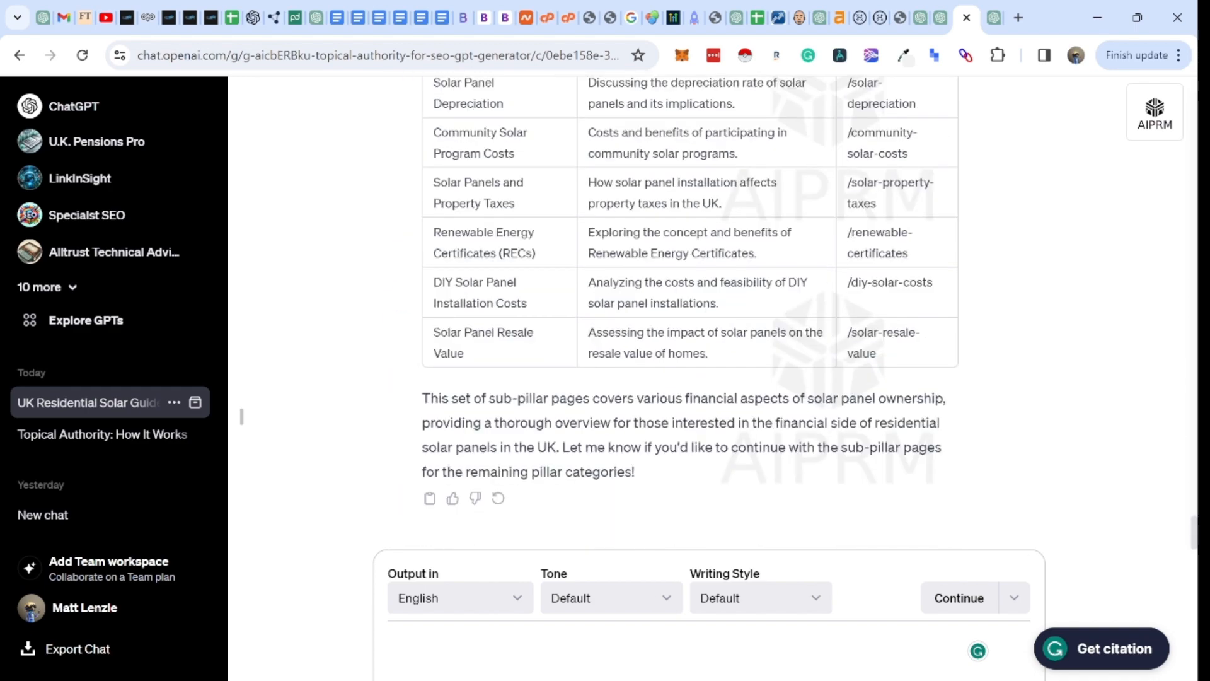
Step: Switch to ZimmWriter and activate the Topical Authority Generator from its AI Vault
click(910, 677)
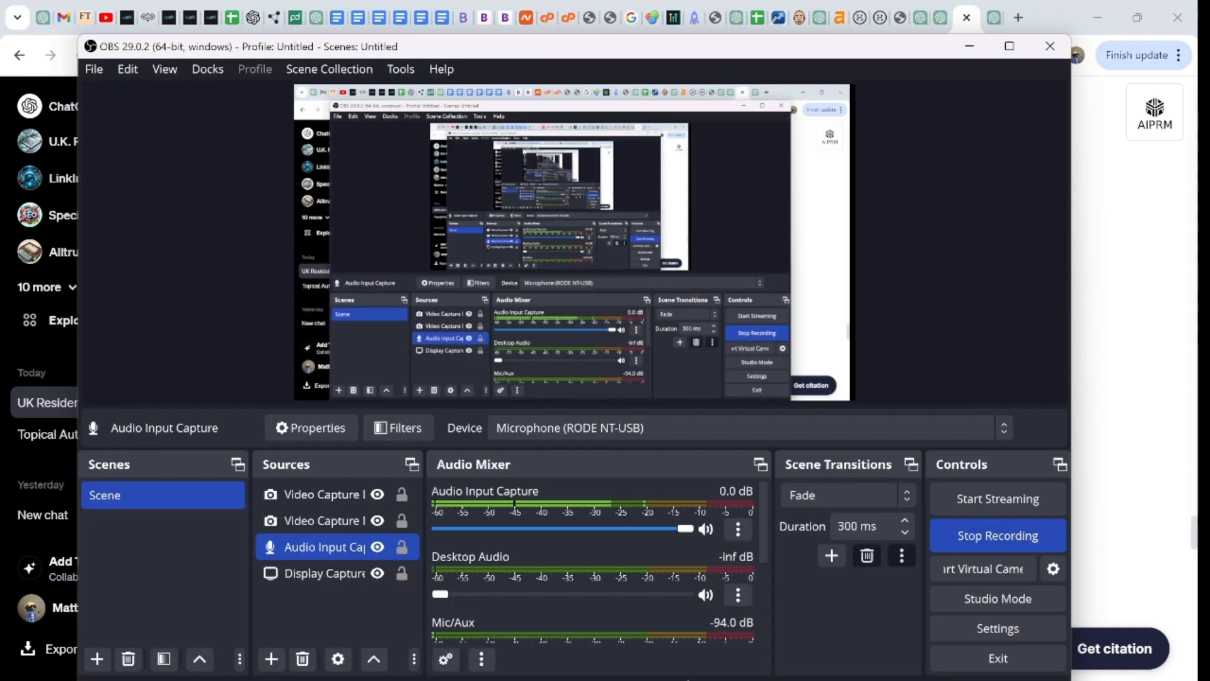
key(ctrl+7)
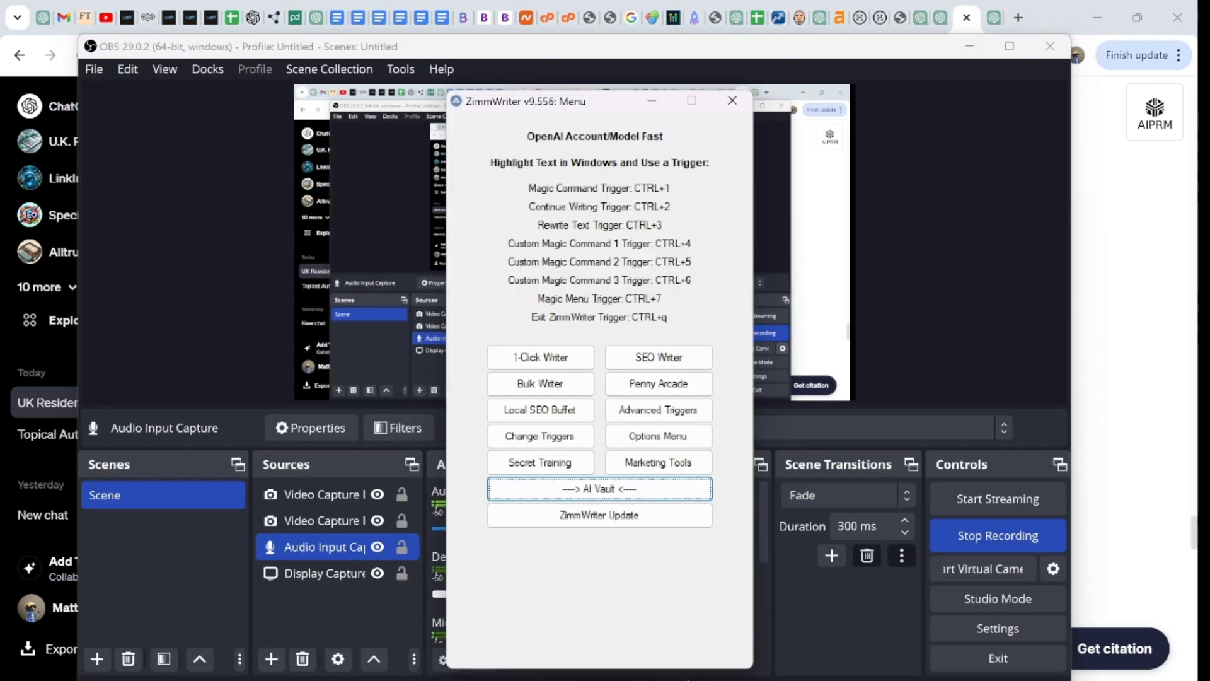
click(688, 679)
key(ctrl+7)
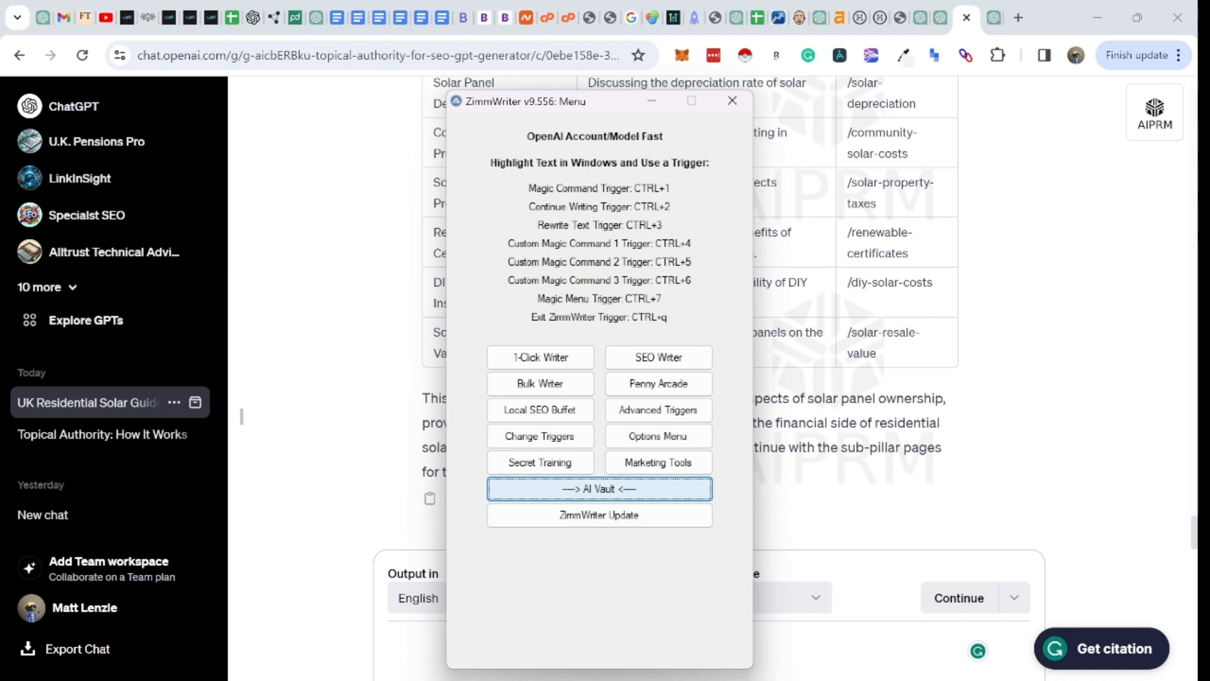
click(600, 489)
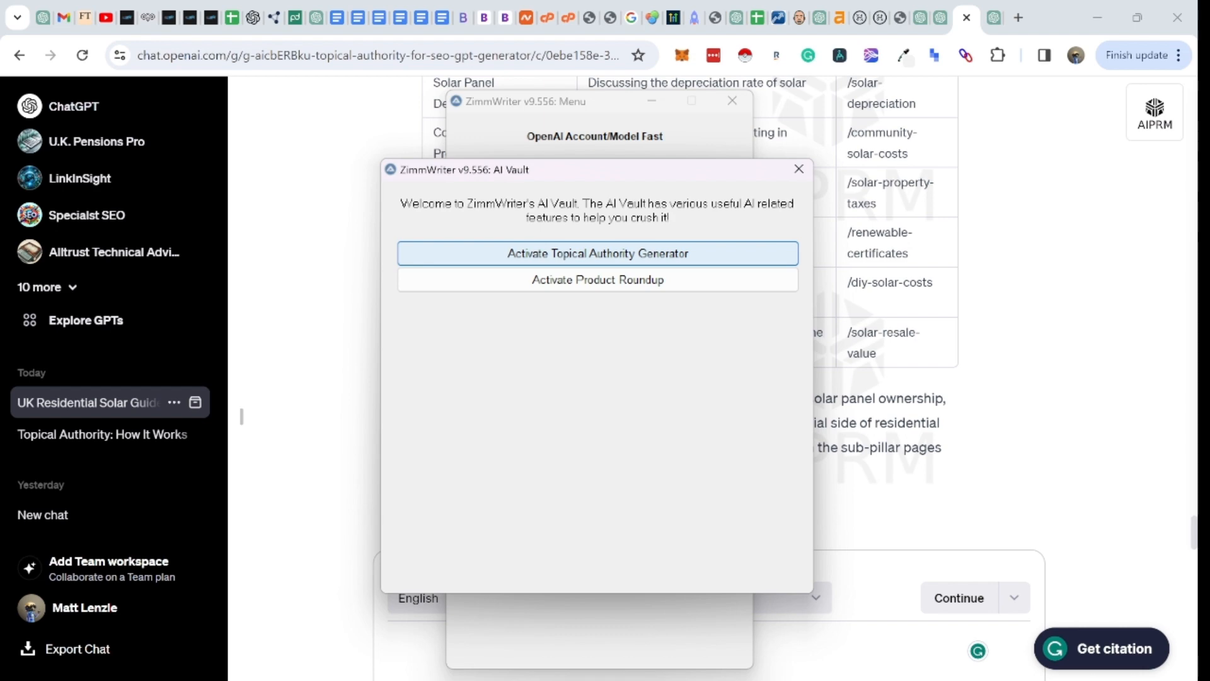
click(598, 253)
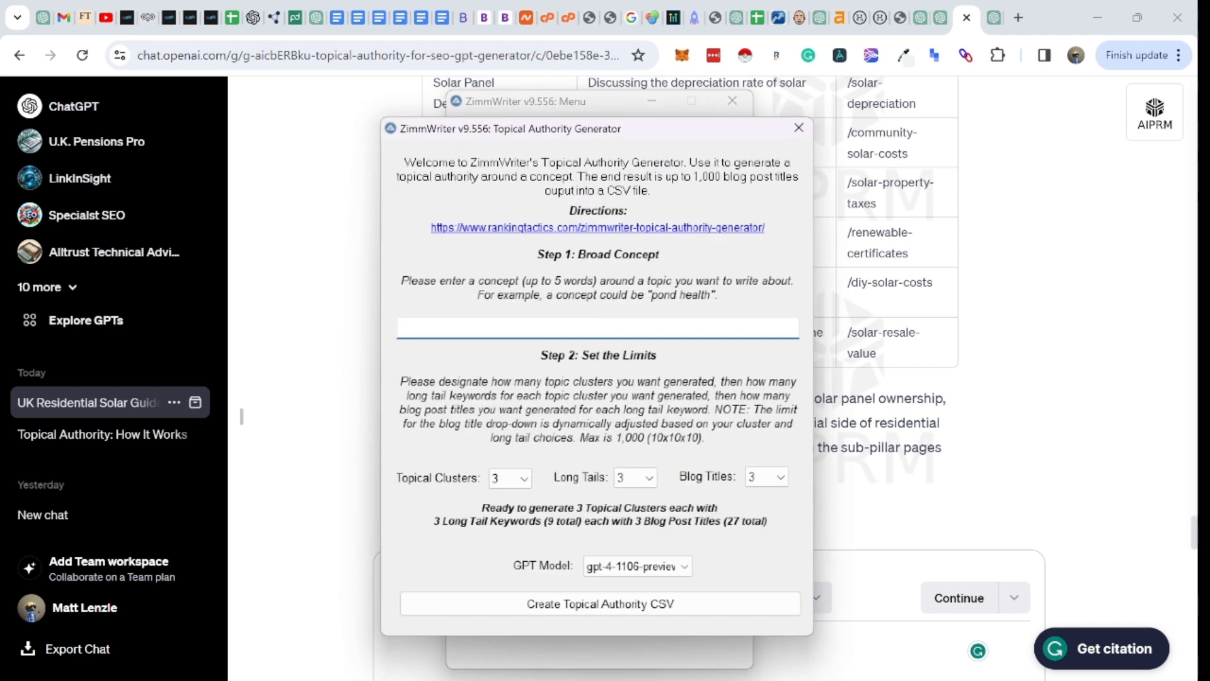
Step: Copy the opening prompt "residential solar panels in the UK" from the ChatGPT conversation and return to ZimmWriter's Topical Authority Generator
key(alt+Tab)
scroll(690, 312, up, 20)
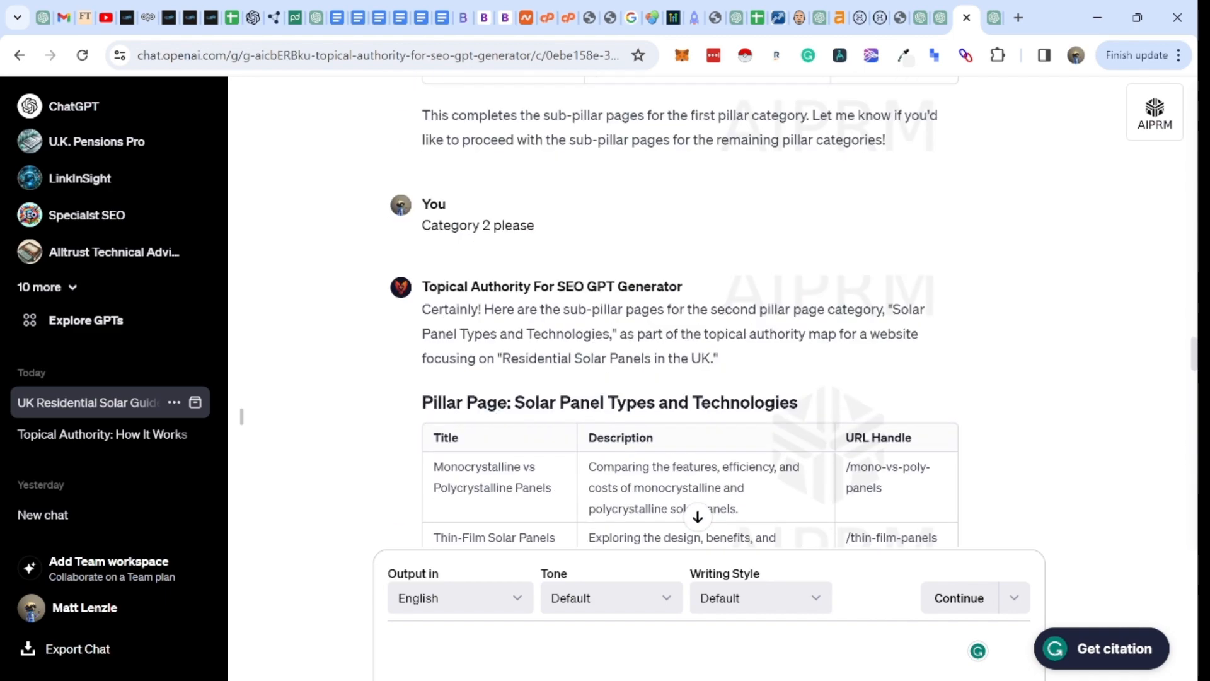
scroll(691, 312, up, 2)
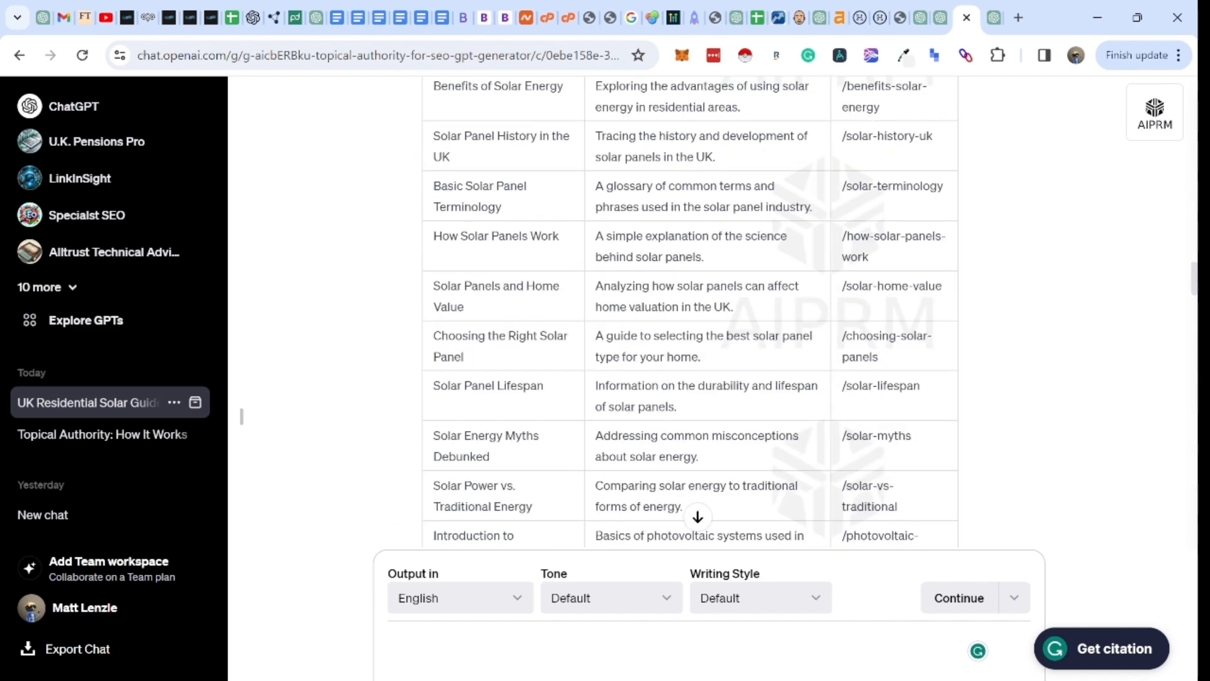
scroll(690, 312, up, 15)
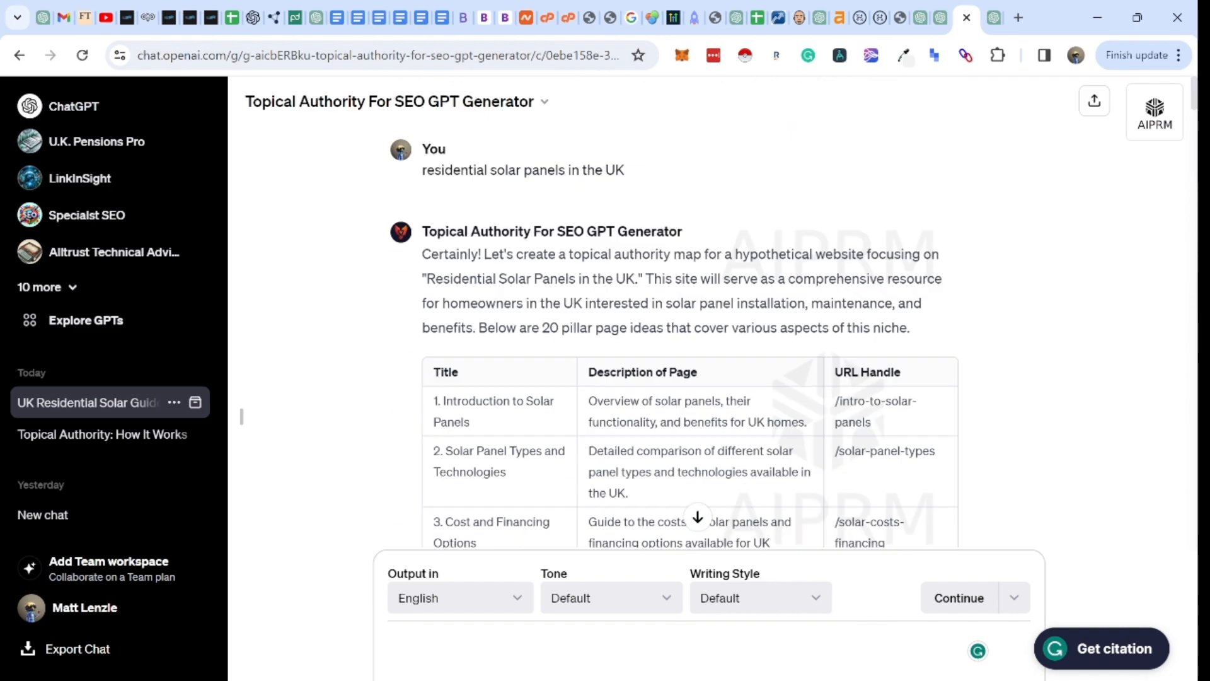
drag(625, 171, 411, 167)
key(ctrl+c)
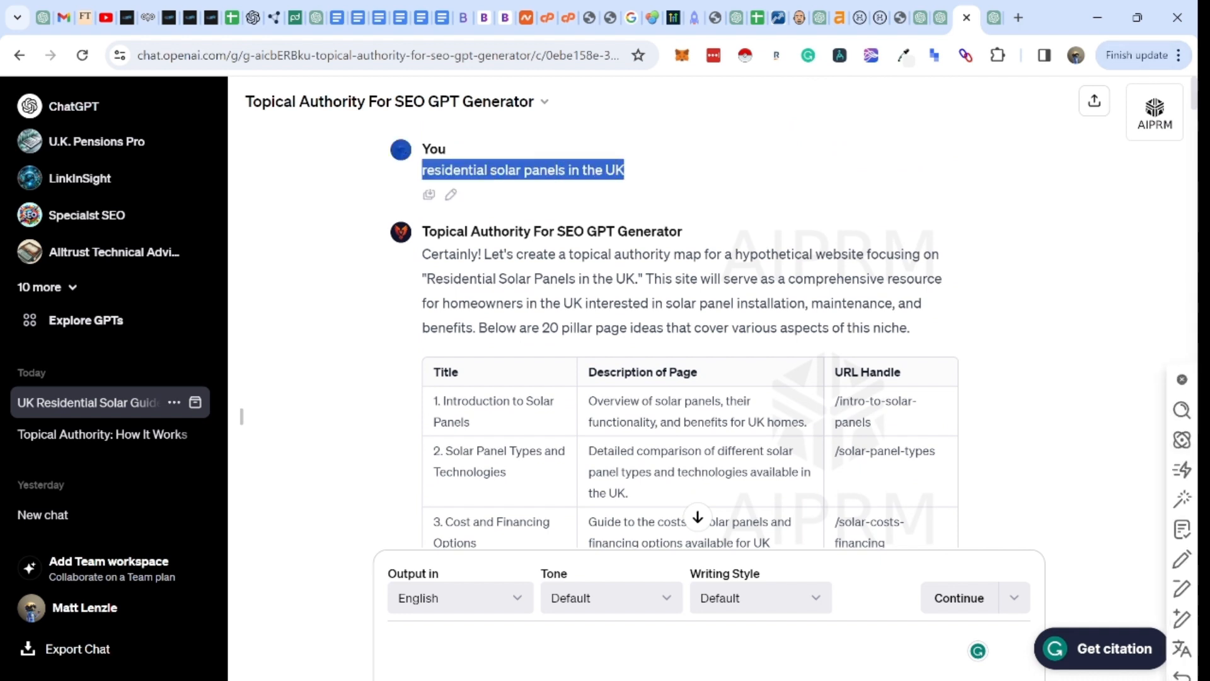
key(alt+Tab)
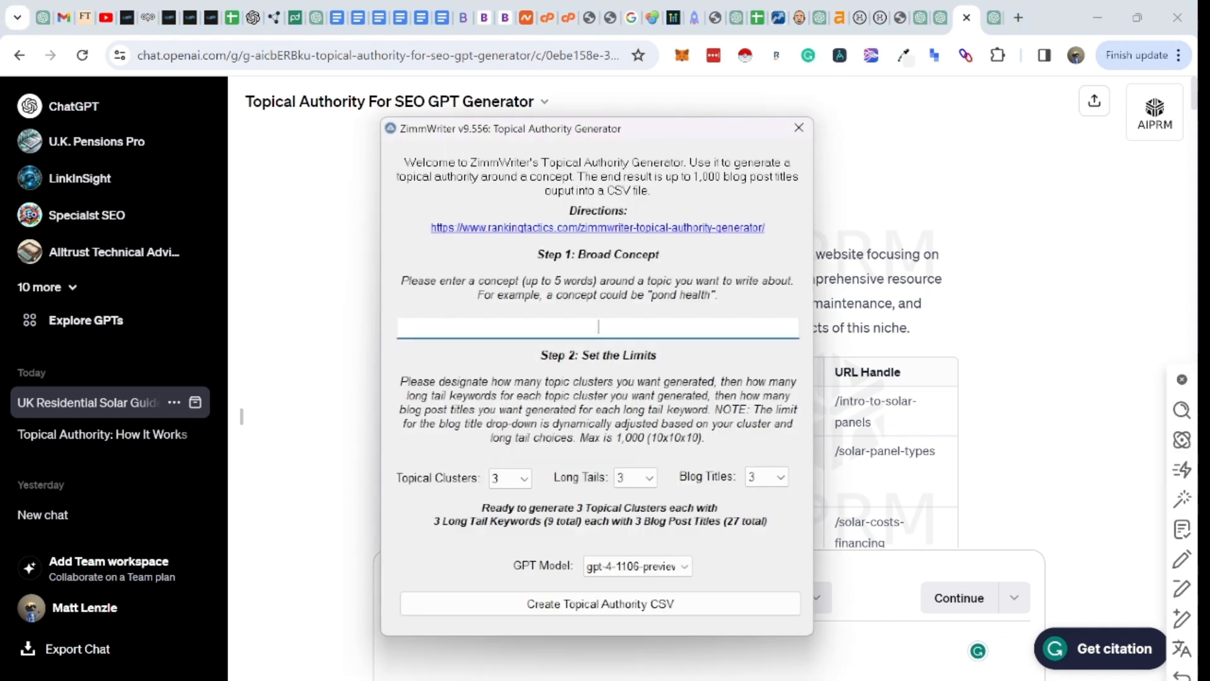
text(User)
key(BackSpace)
key(BackSpace)
key(BackSpace)
key(BackSpace)
Step: Enter the copied phrase "residential solar panels in the UK" as the generator's broad concept
key(alt+Tab)
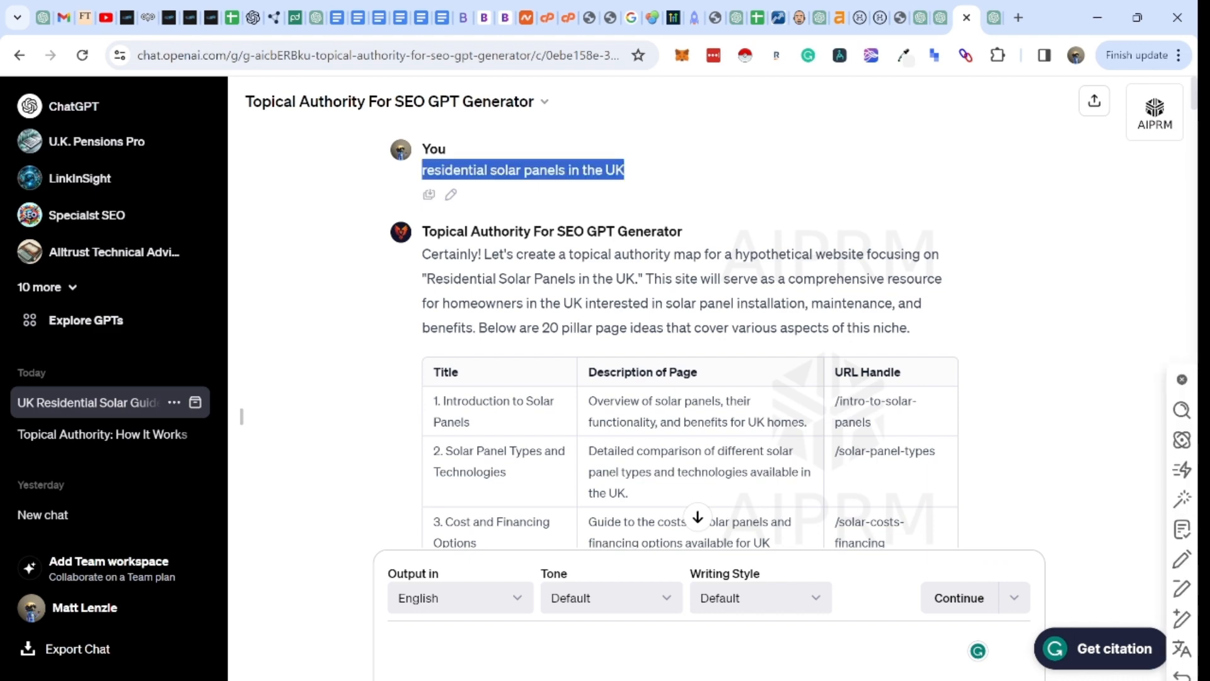
key(alt+Tab)
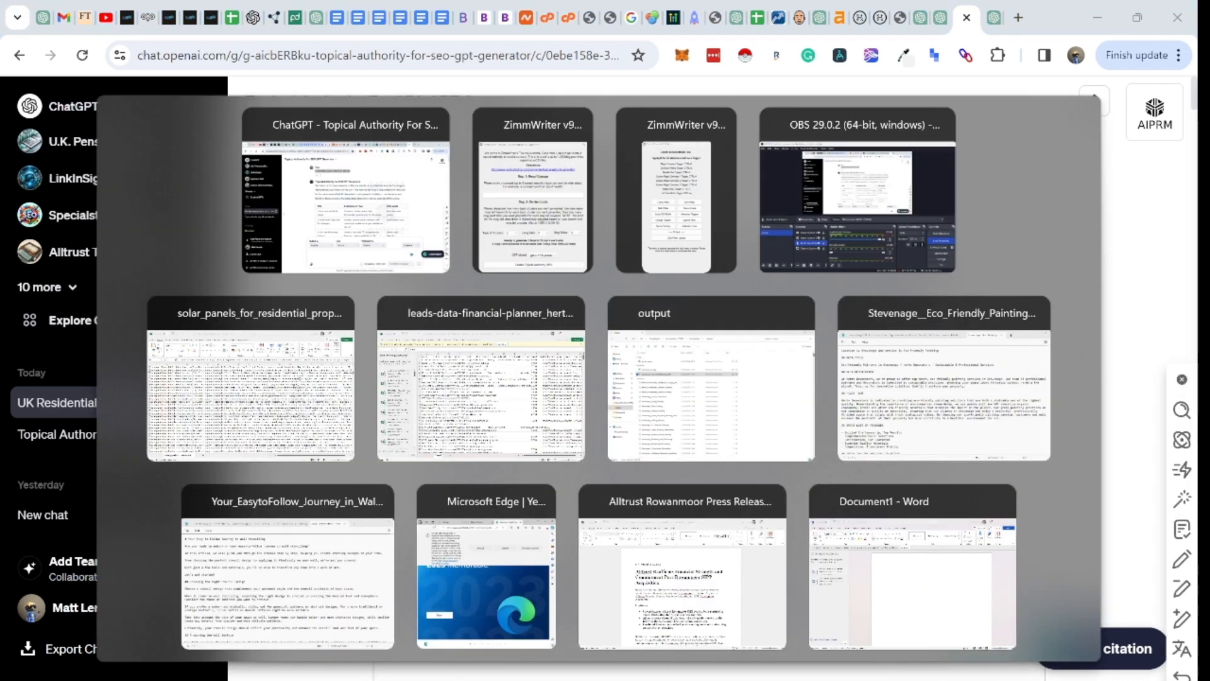
key(ctrl+v)
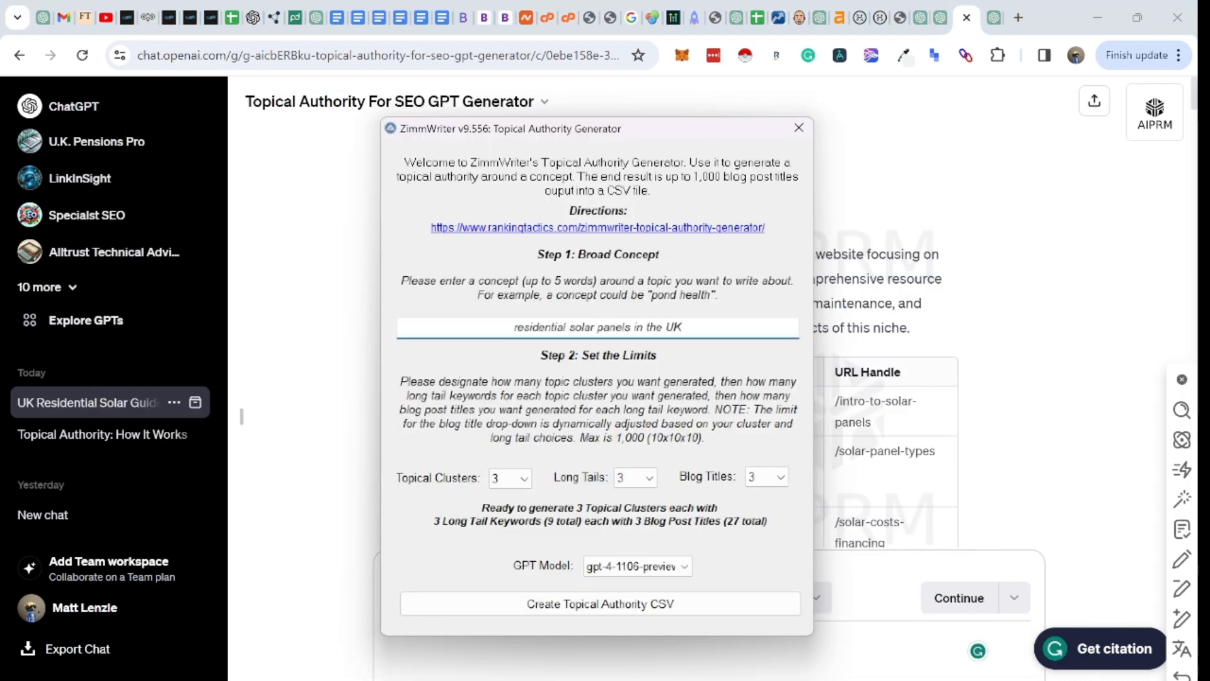
Step: Set the generator's limits to 20 topical clusters with 20 long tails each
click(510, 477)
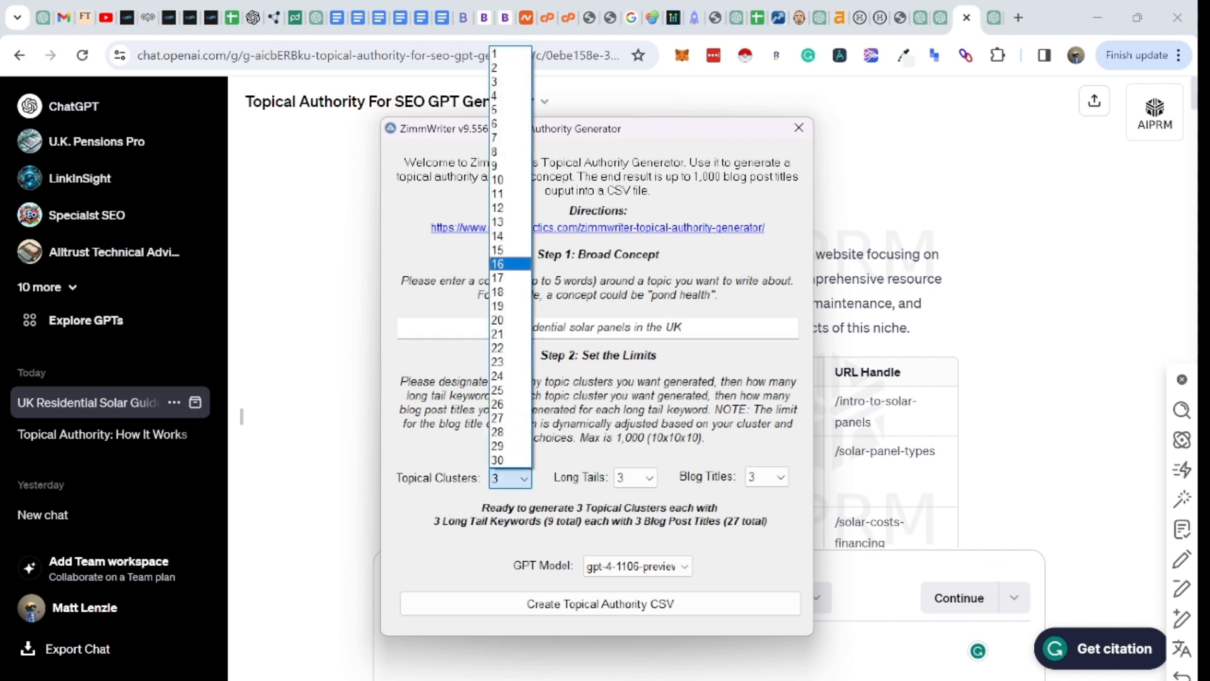
click(498, 320)
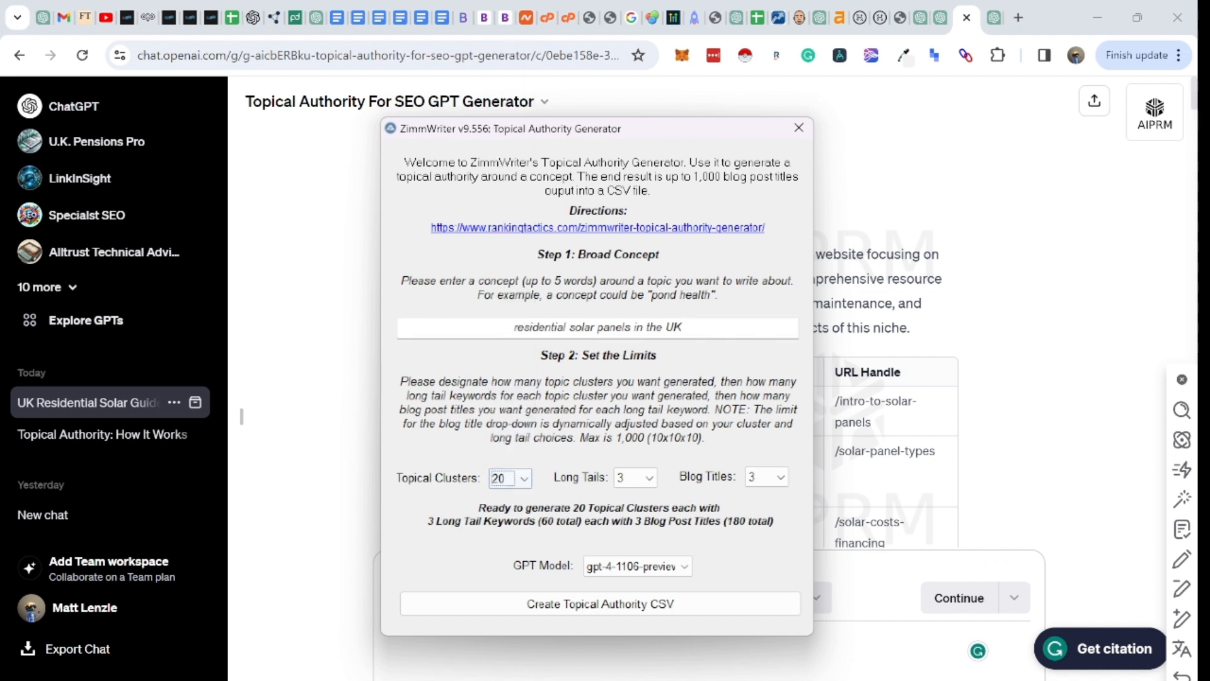
click(635, 478)
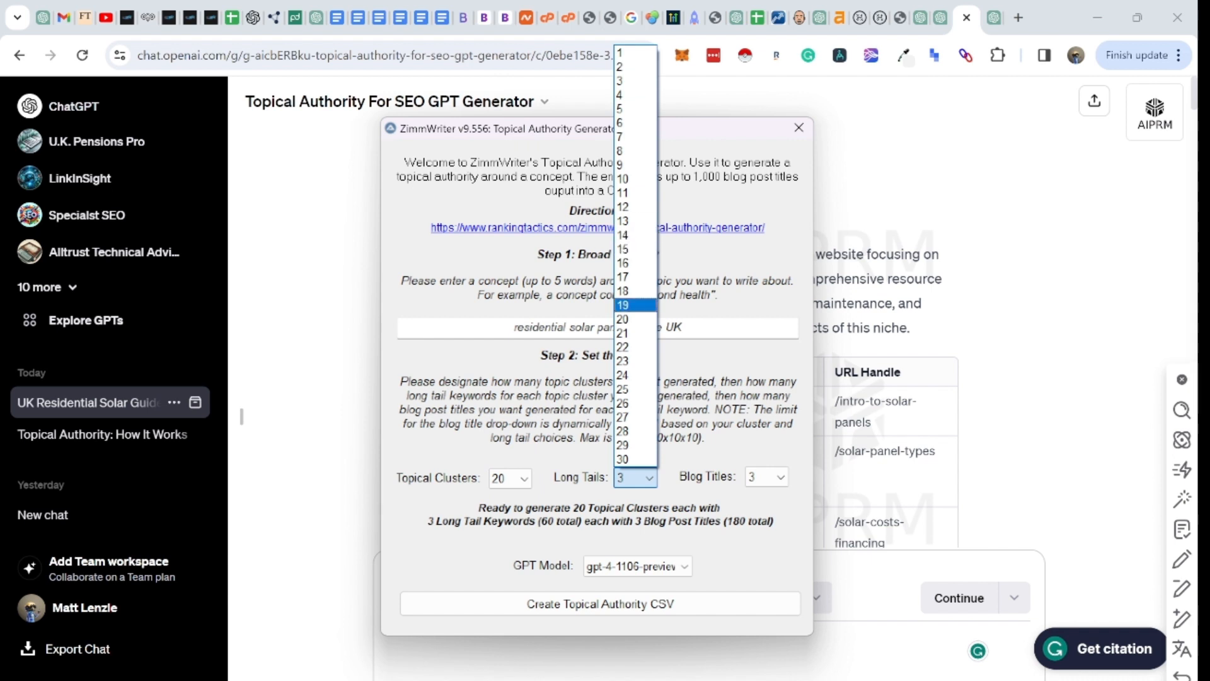
click(635, 319)
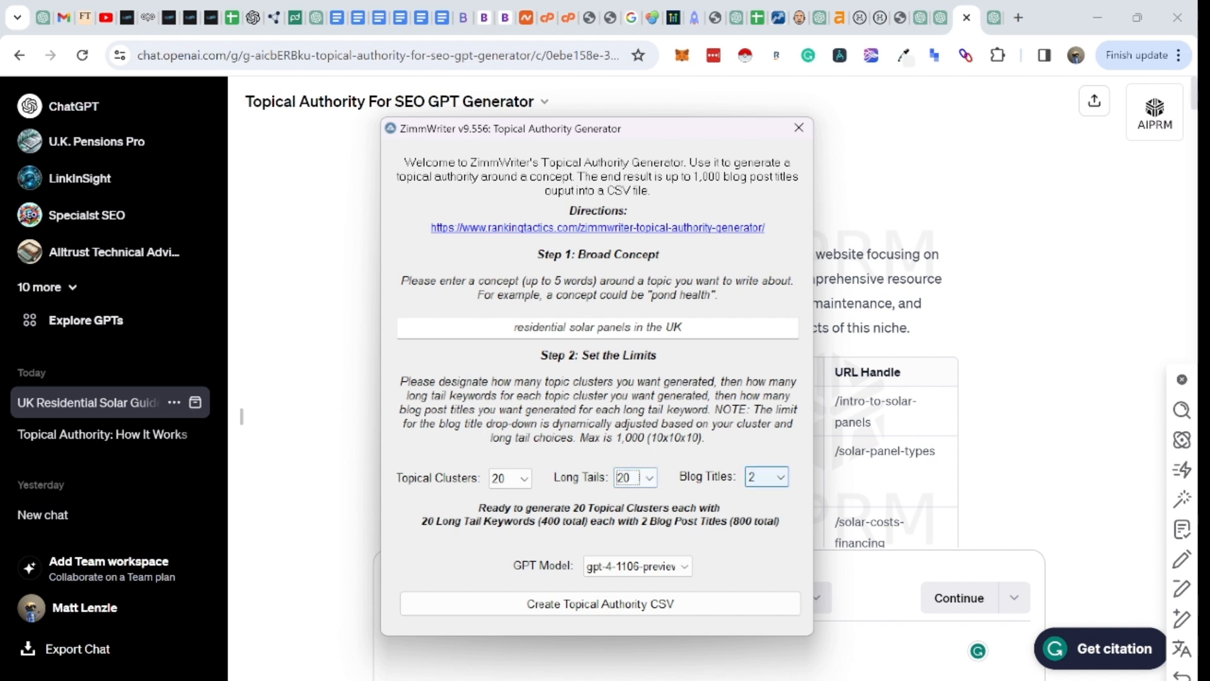
click(511, 478)
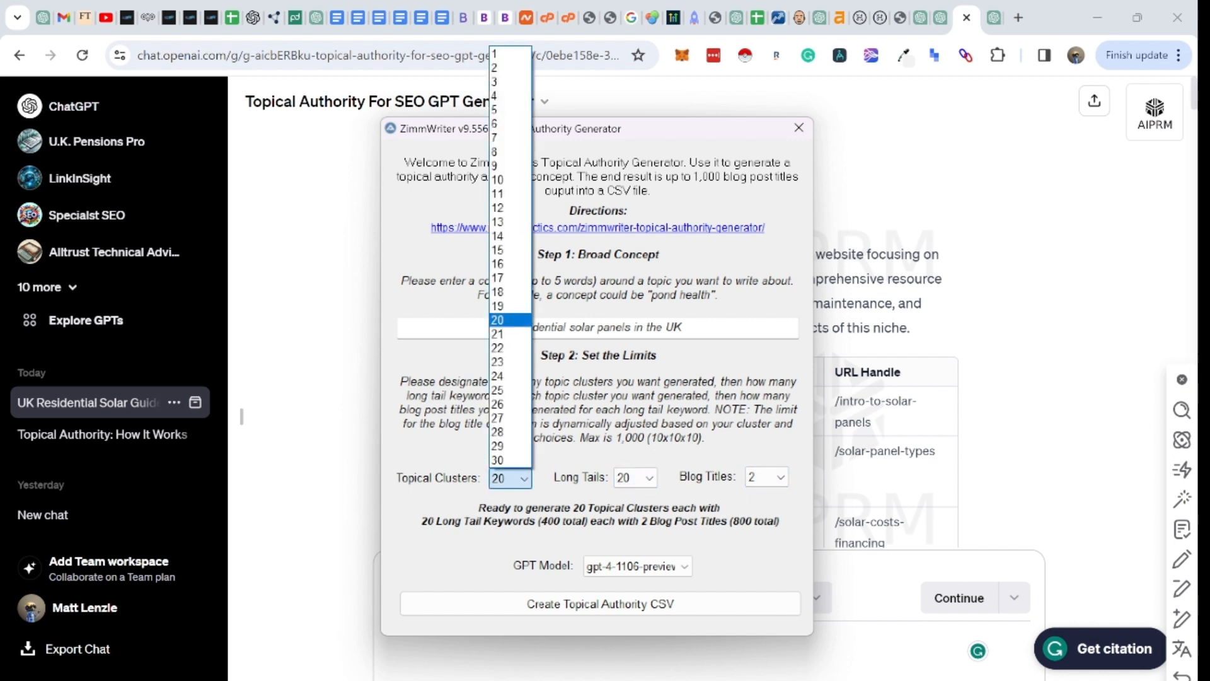
click(511, 320)
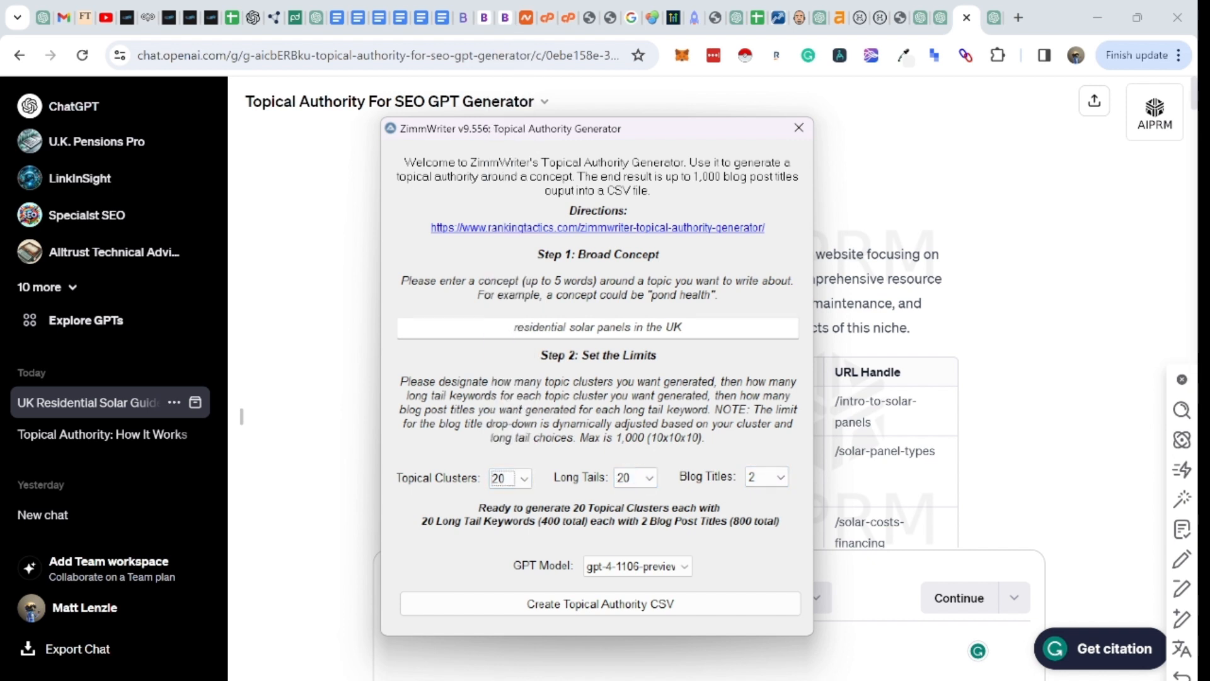
Step: Set the long tails per cluster to 10 and the blog titles per long tail to 5
click(636, 478)
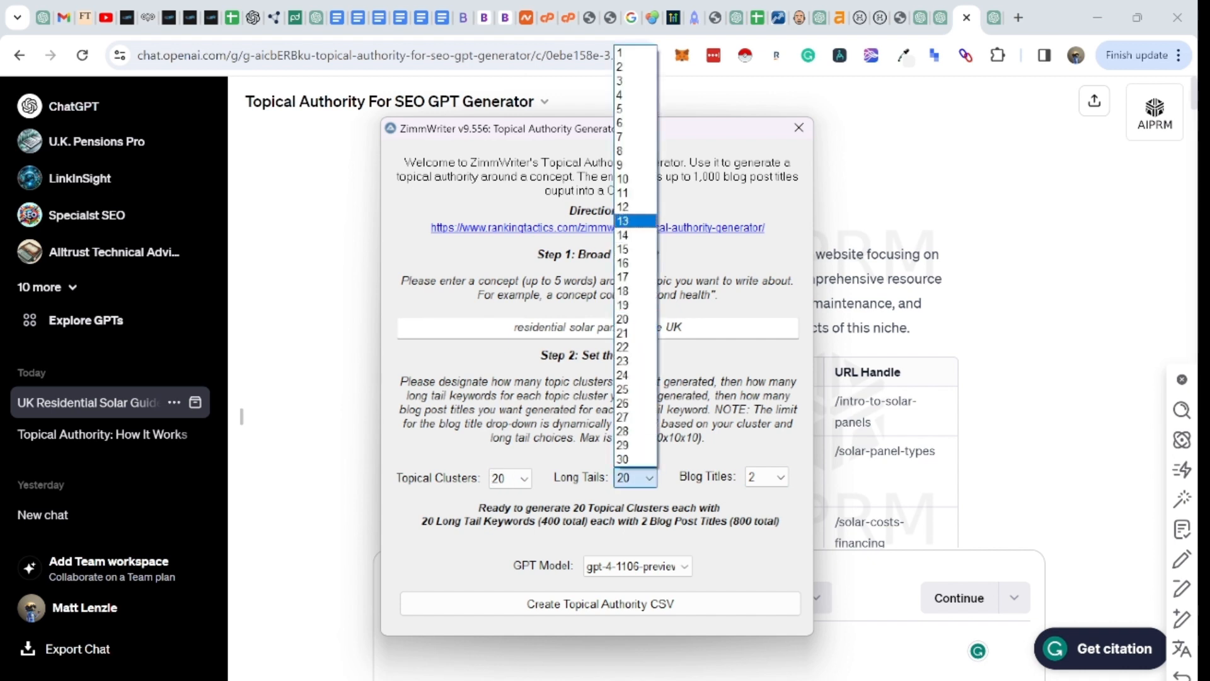
click(624, 178)
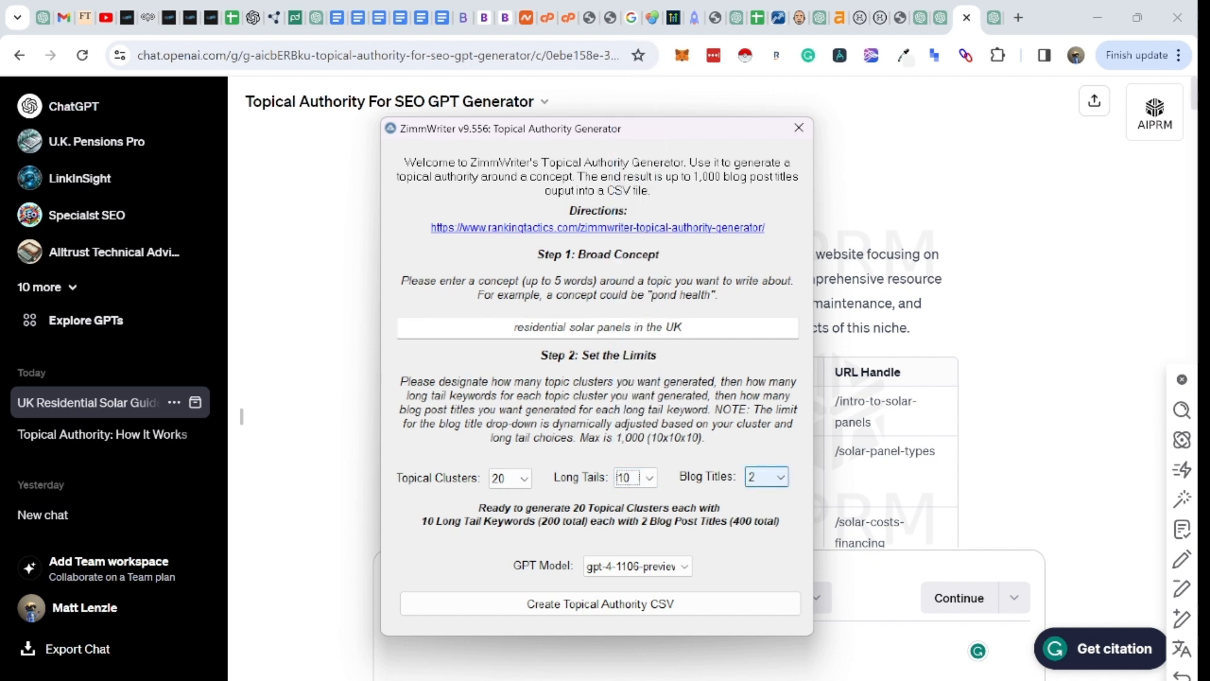
click(767, 477)
key(Return)
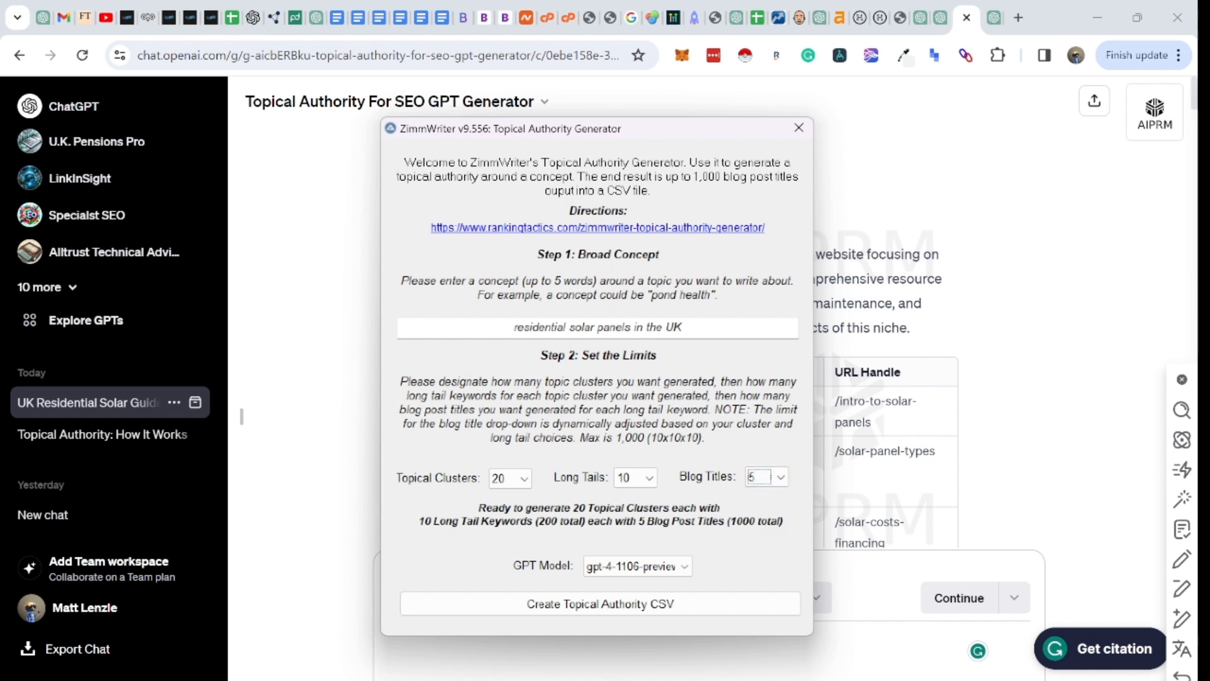
Step: Set the generation limits to 10 topical clusters, 10 long tails and 10 blog titles
click(637, 478)
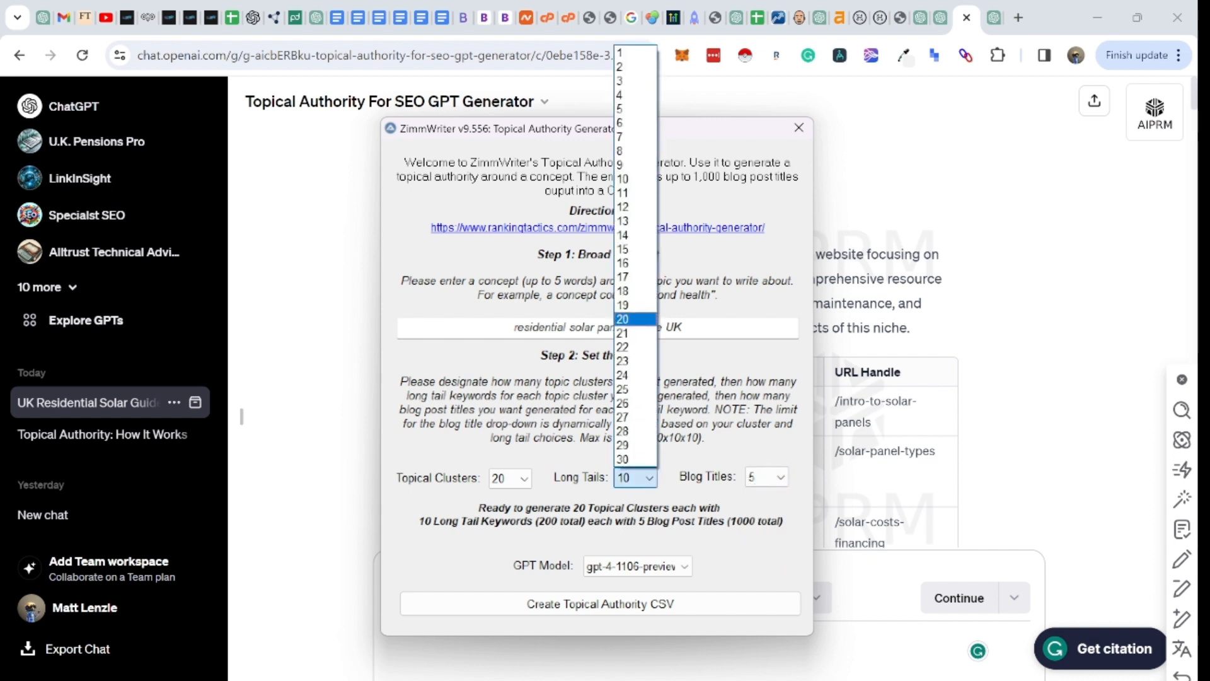
click(512, 478)
click(512, 478)
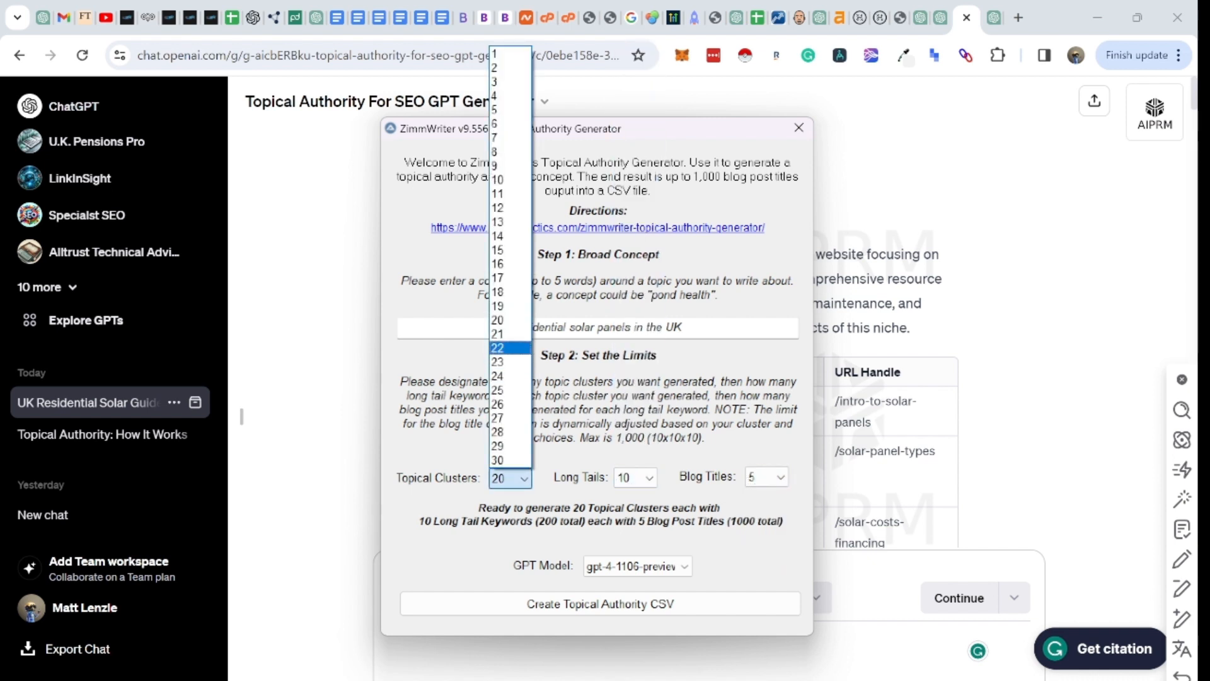
click(509, 180)
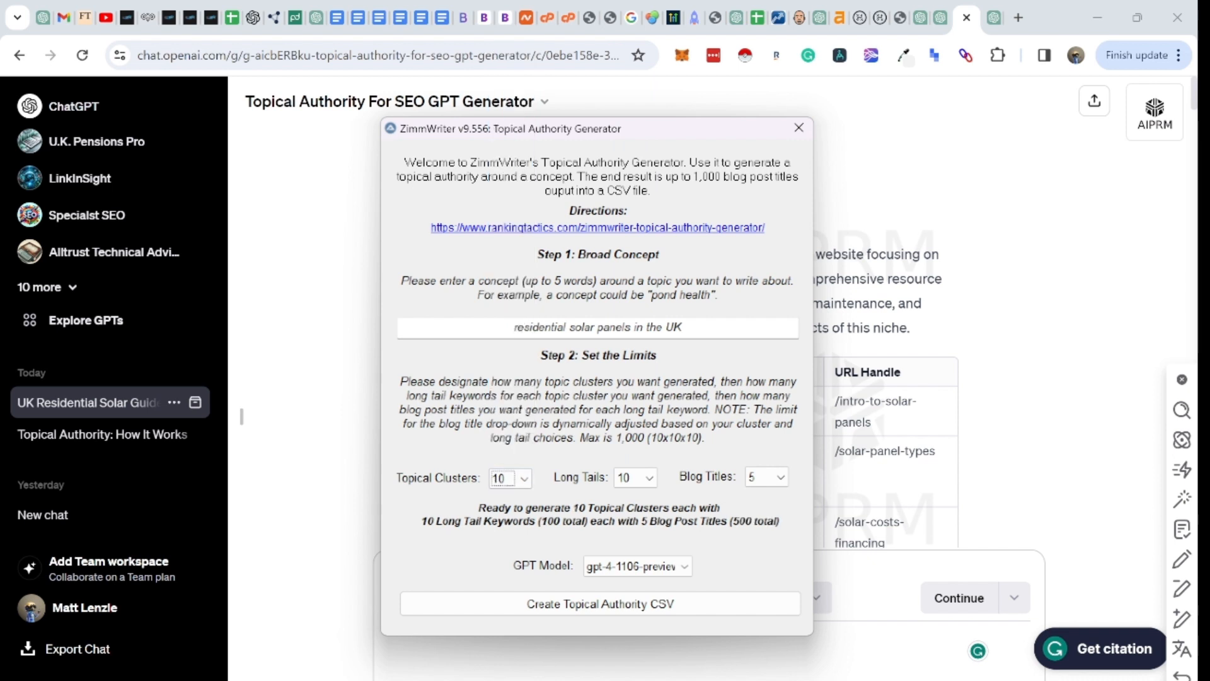
click(637, 478)
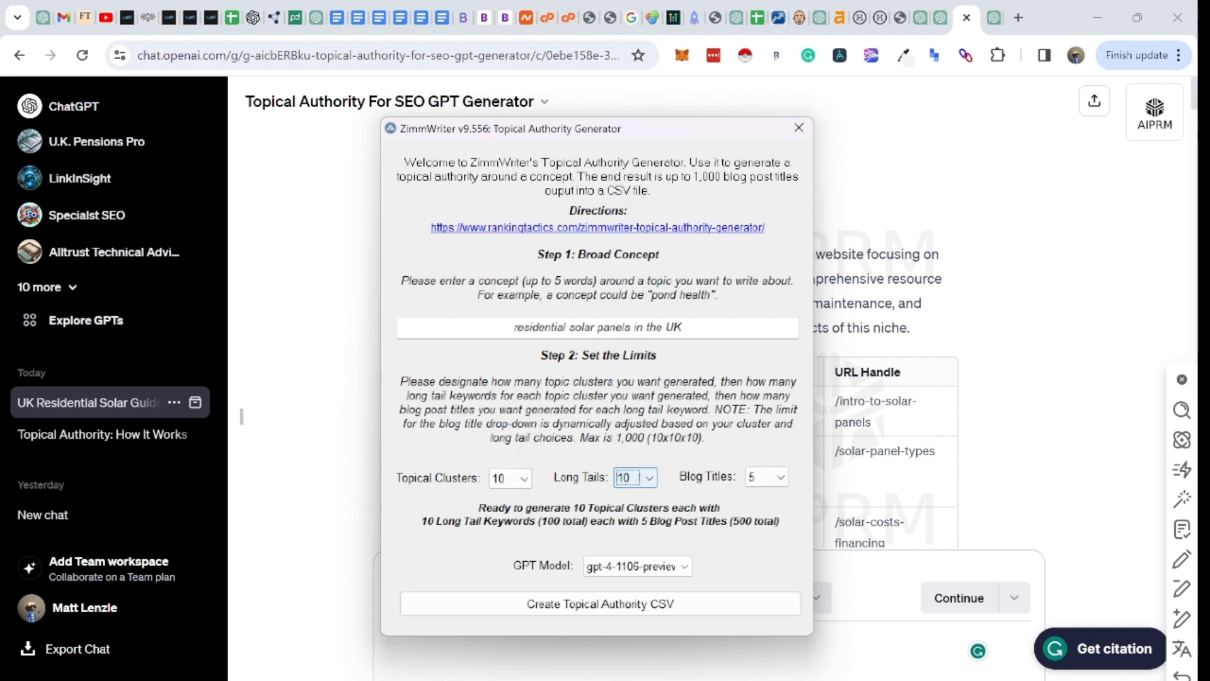
click(635, 178)
click(767, 477)
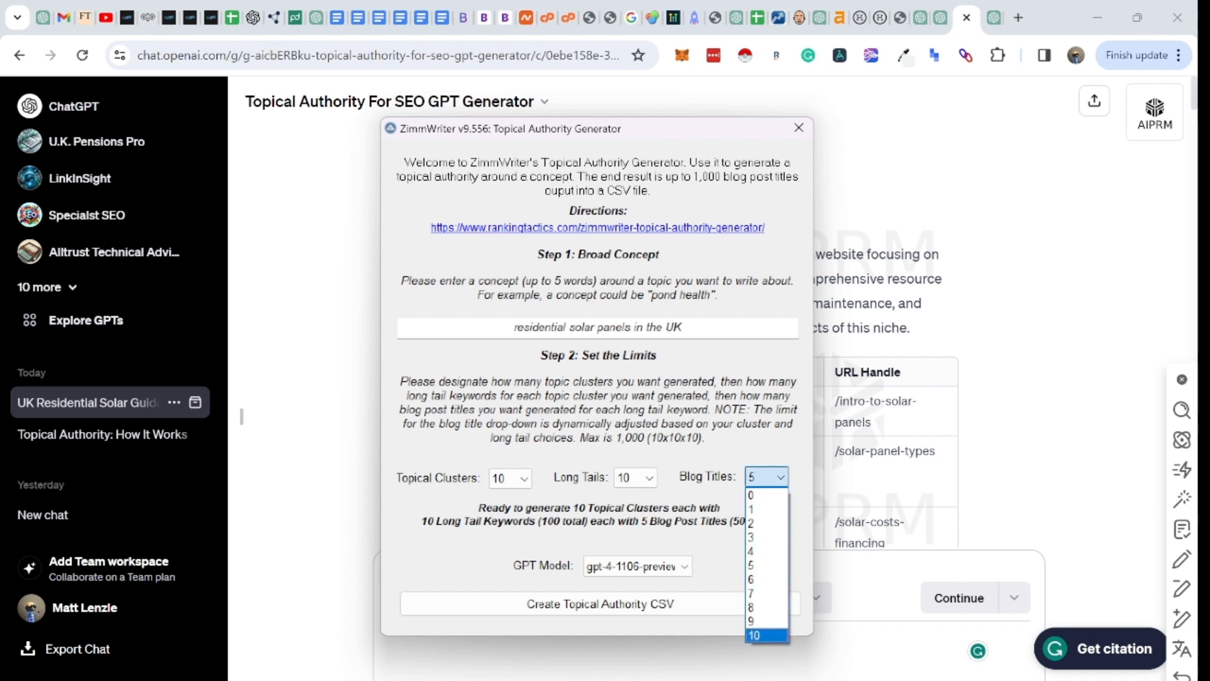
click(766, 636)
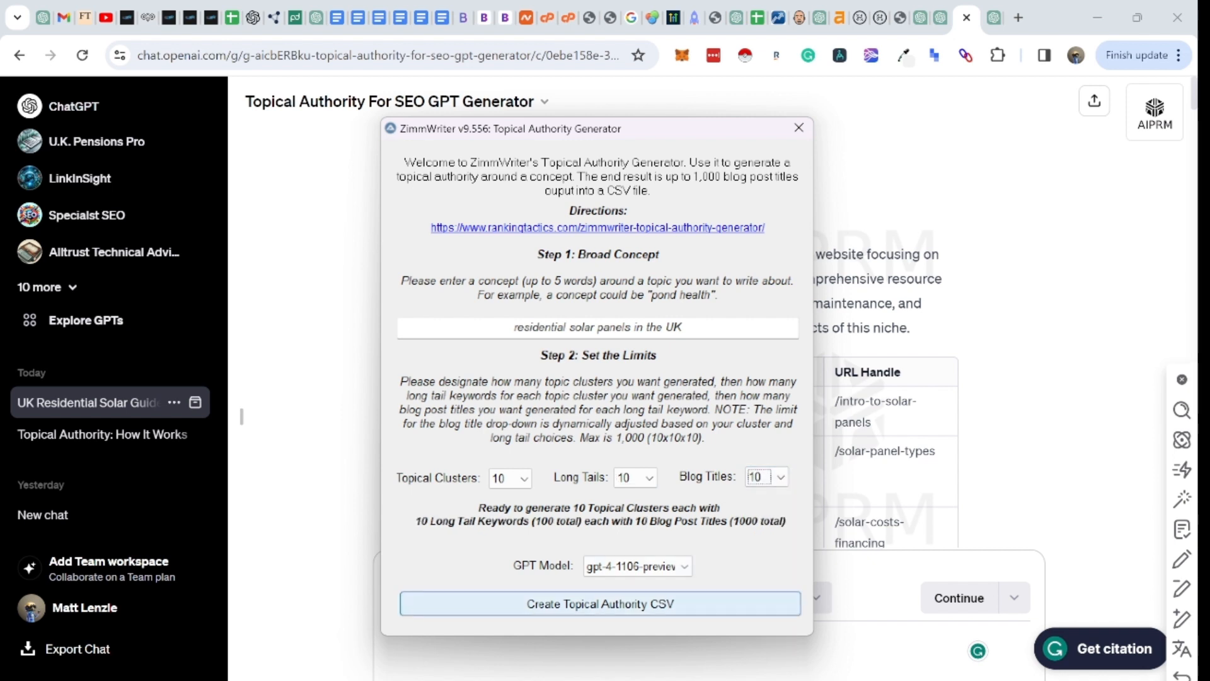
Step: Keep gpt-4-1106-preview as the GPT model and start creating the topical authority CSV
click(638, 566)
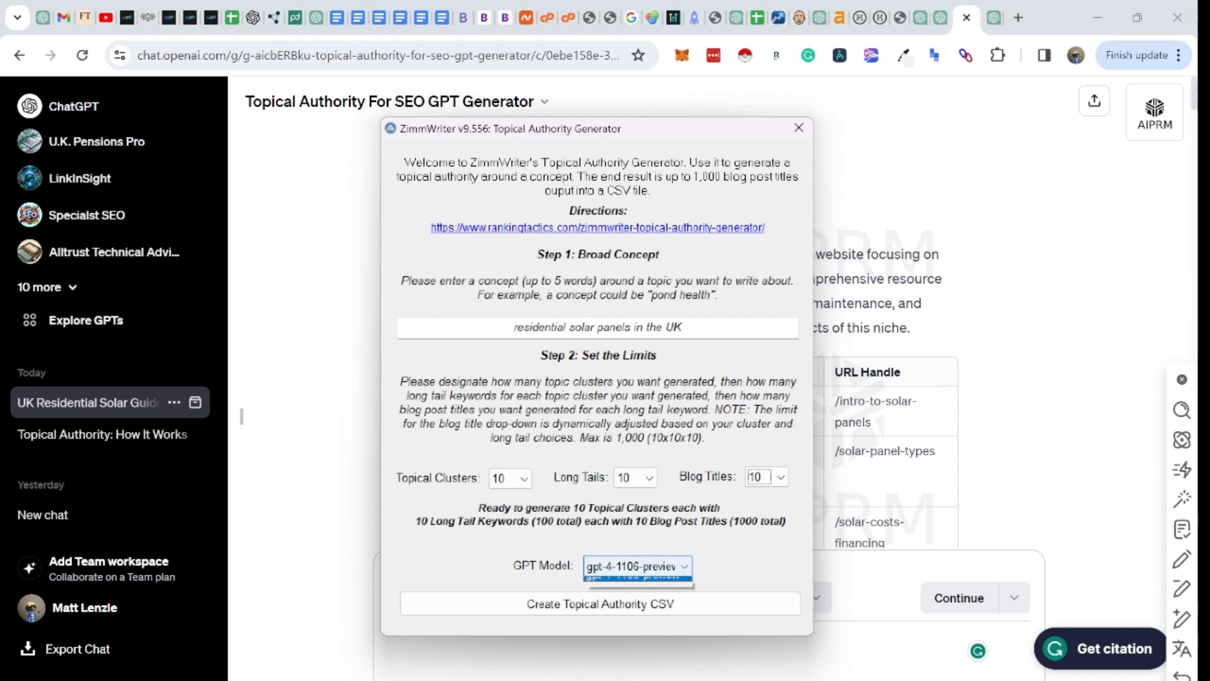
click(633, 626)
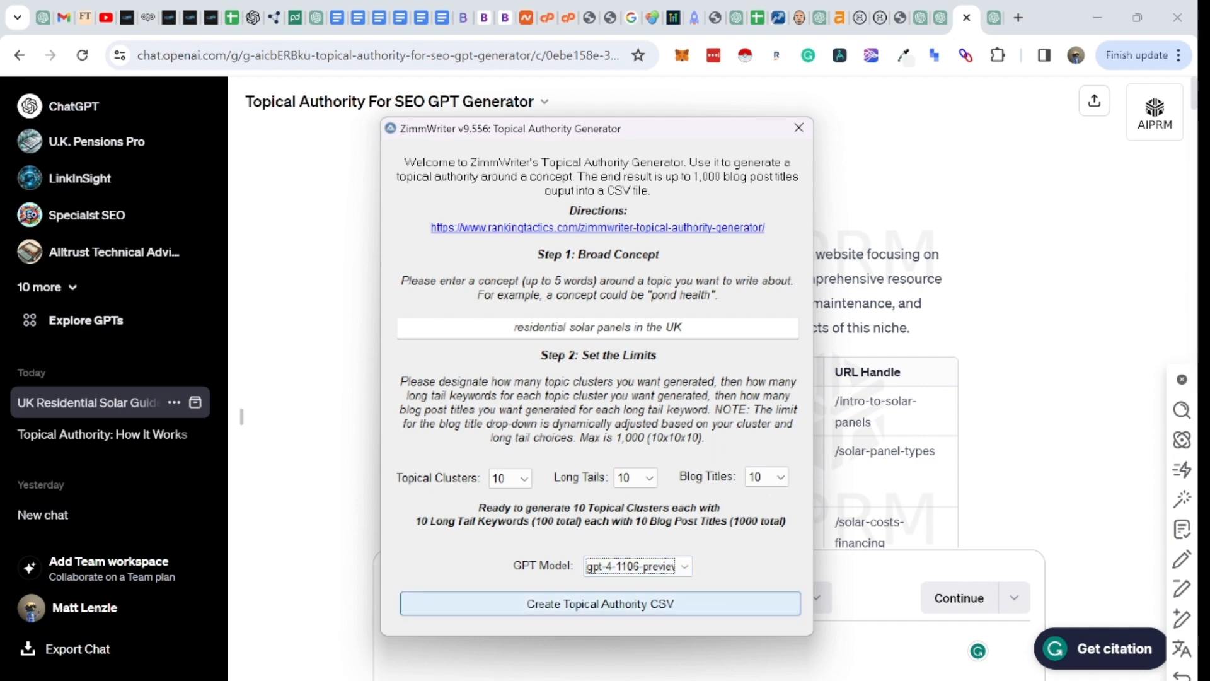
click(611, 604)
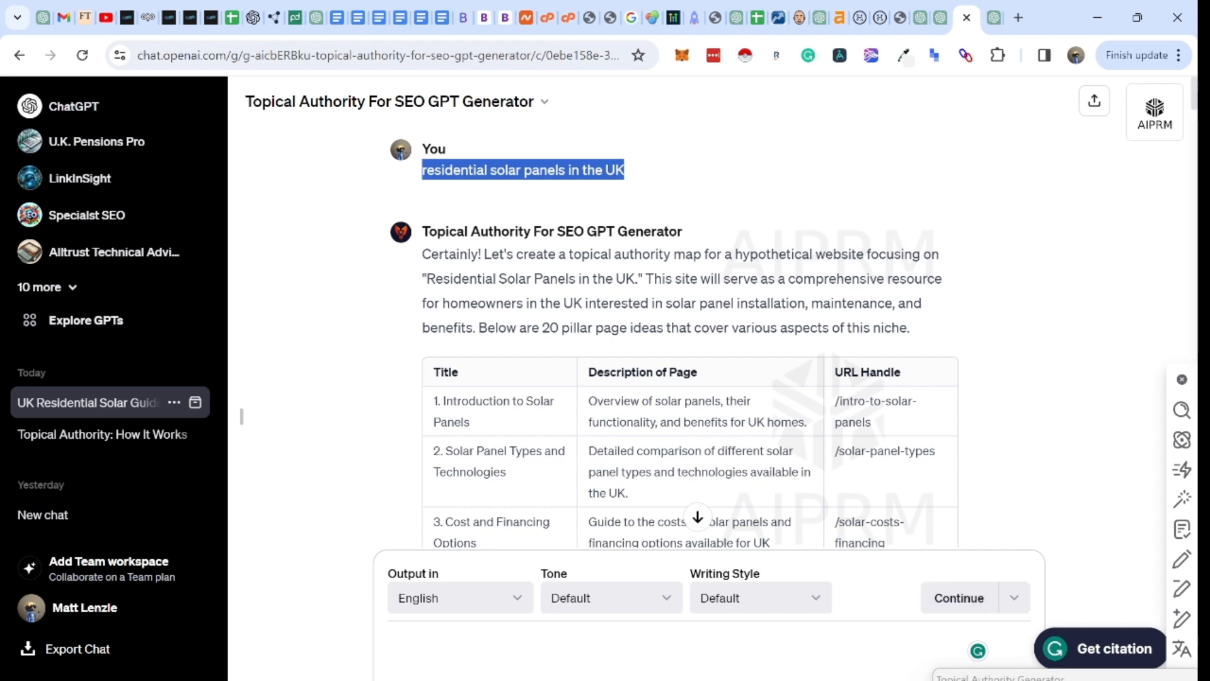
click(697, 517)
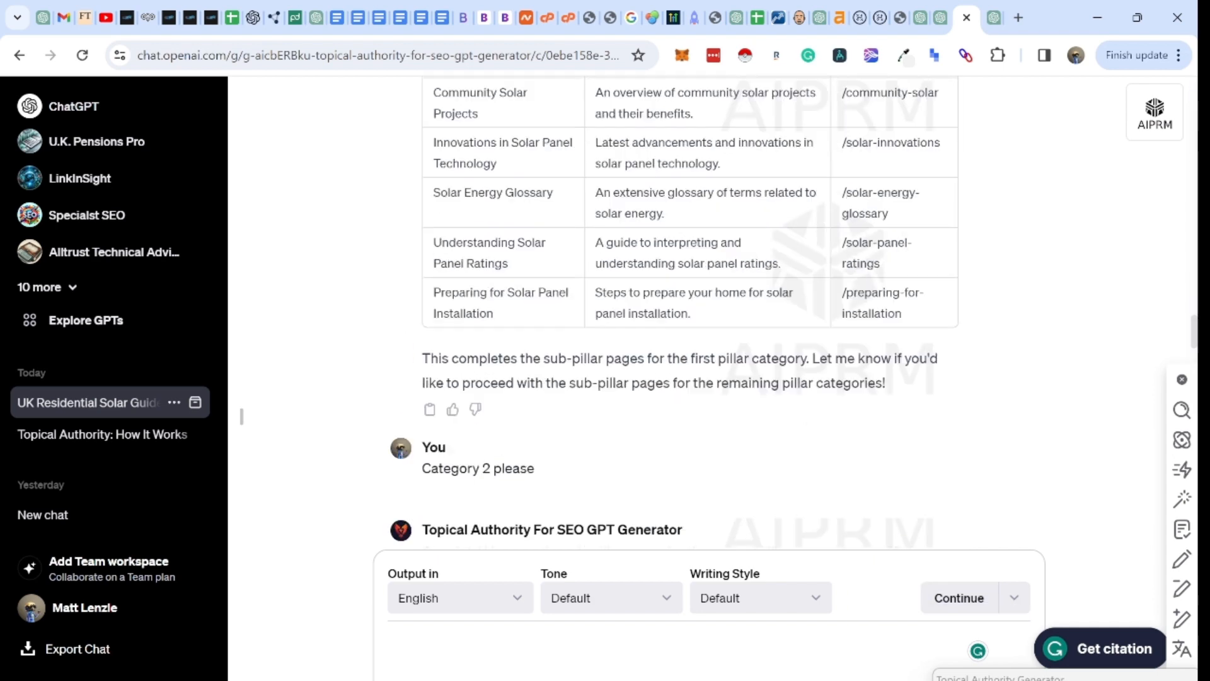
scroll(690, 313, up, 3)
scroll(697, 516, up, 10)
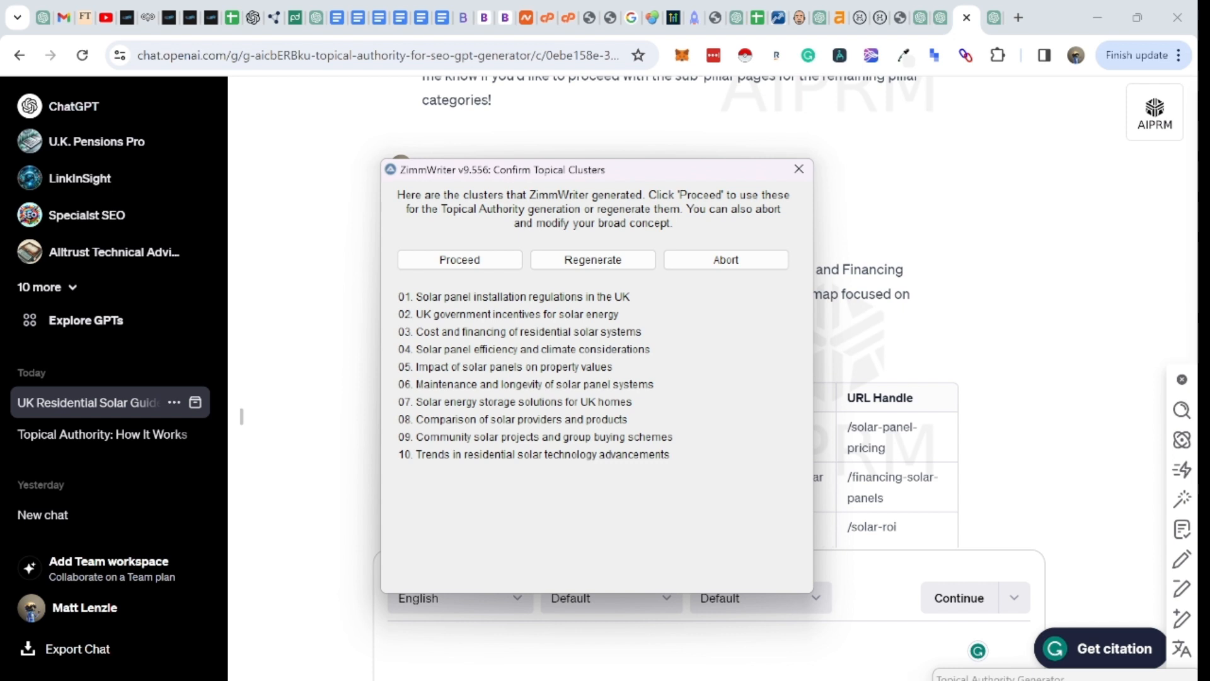
Step: Switch to the solar_panels_for_residential_prop... workbook in Excel and fit the Broad Concept column to its contents
mouse_move(754, 680)
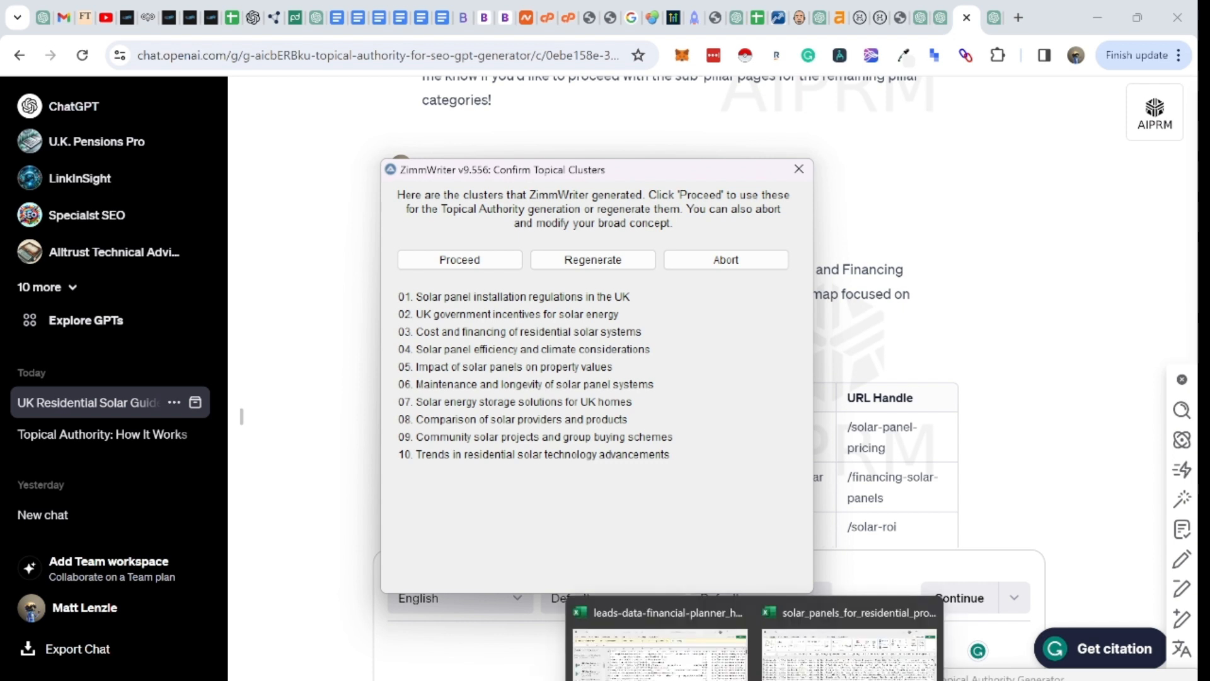
click(850, 653)
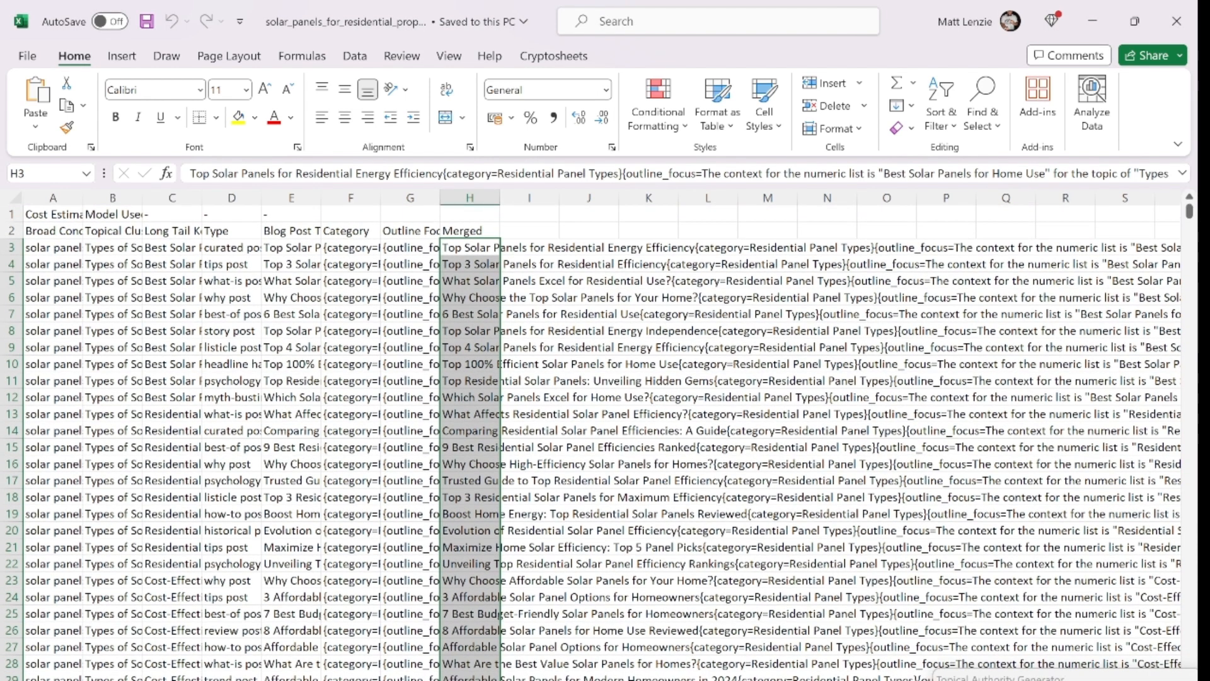
click(53, 230)
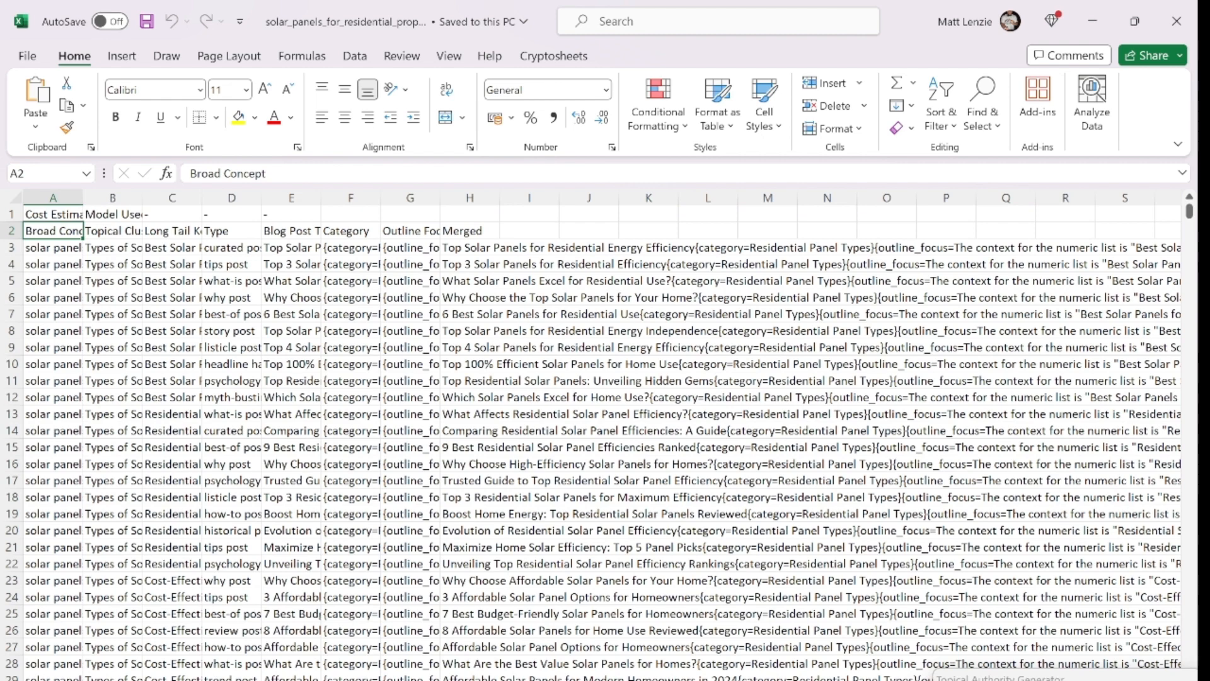
double_click(83, 198)
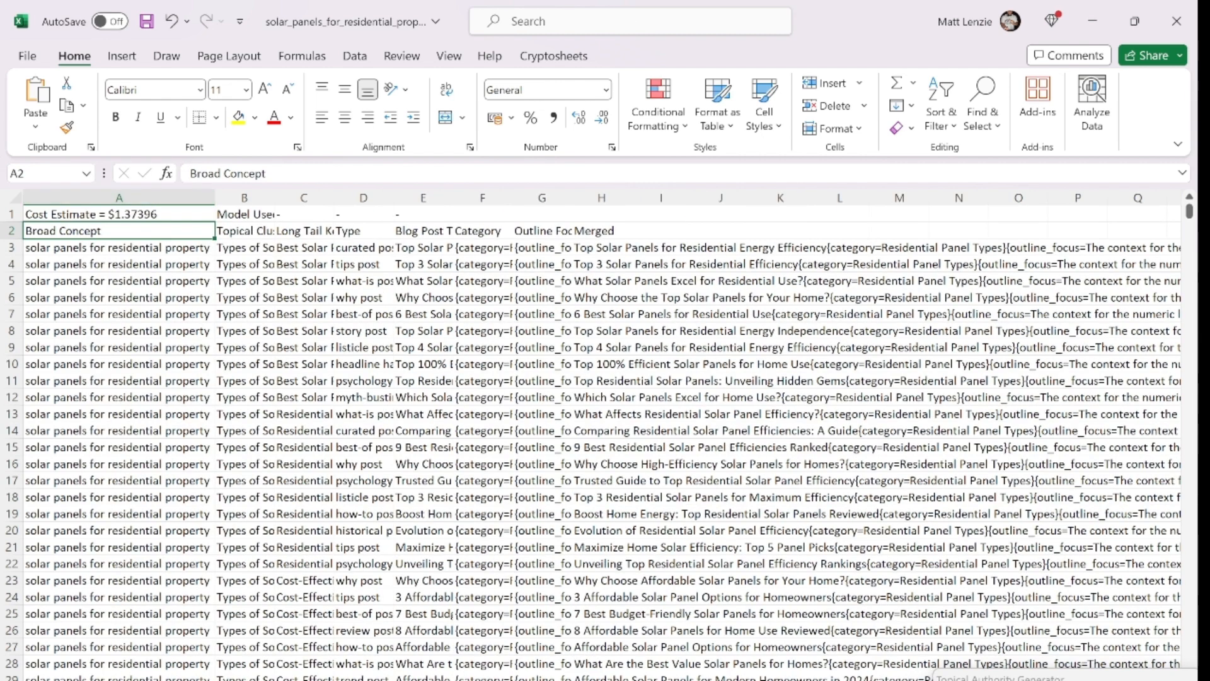
click(119, 248)
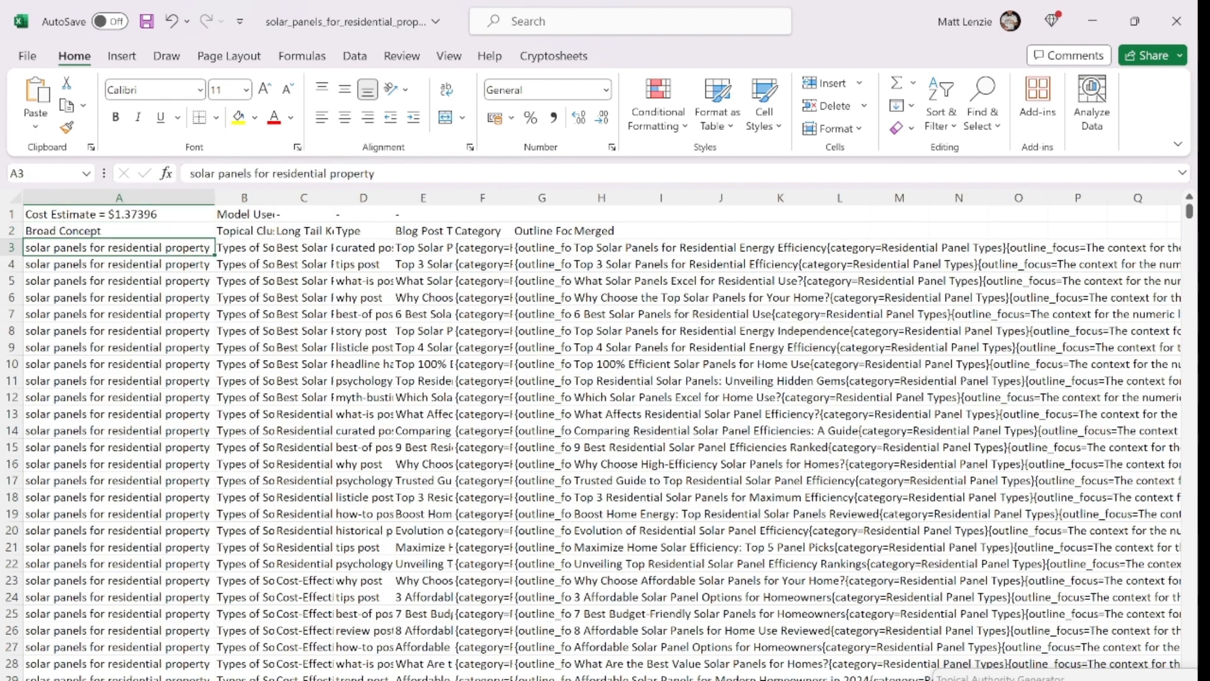
Step: Fit the widths of the Topical Cluster and Long Tail Keyword columns to their contents
double_click(274, 198)
click(297, 248)
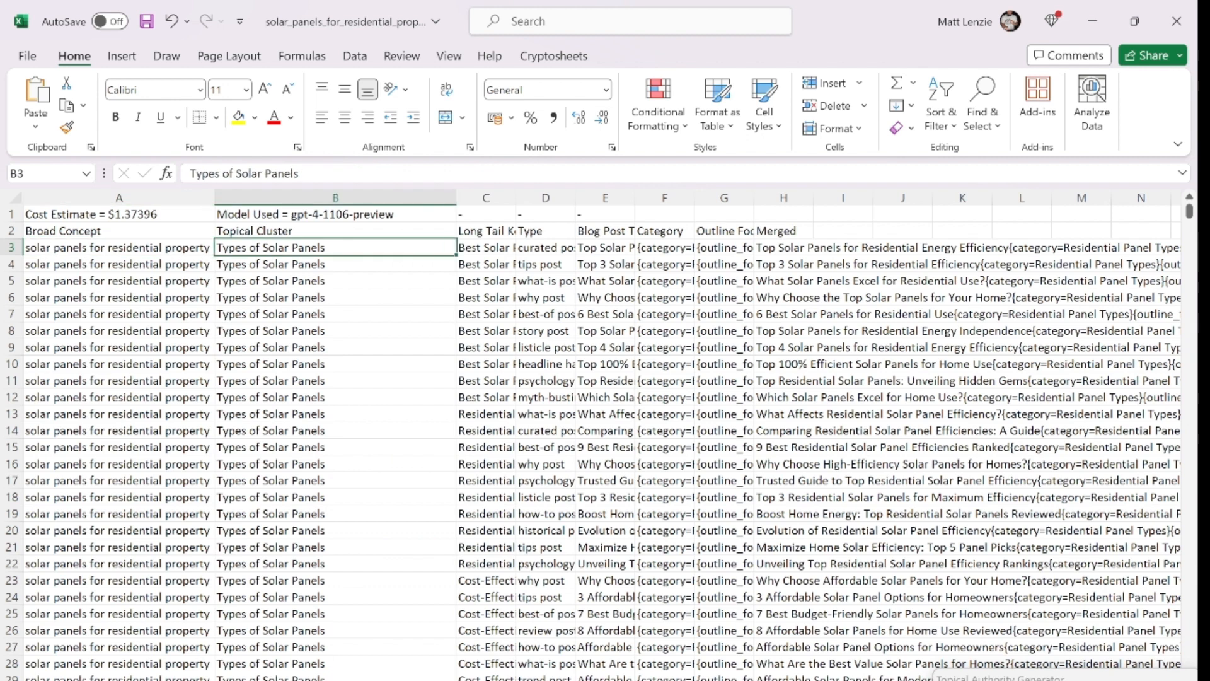
double_click(517, 198)
click(539, 248)
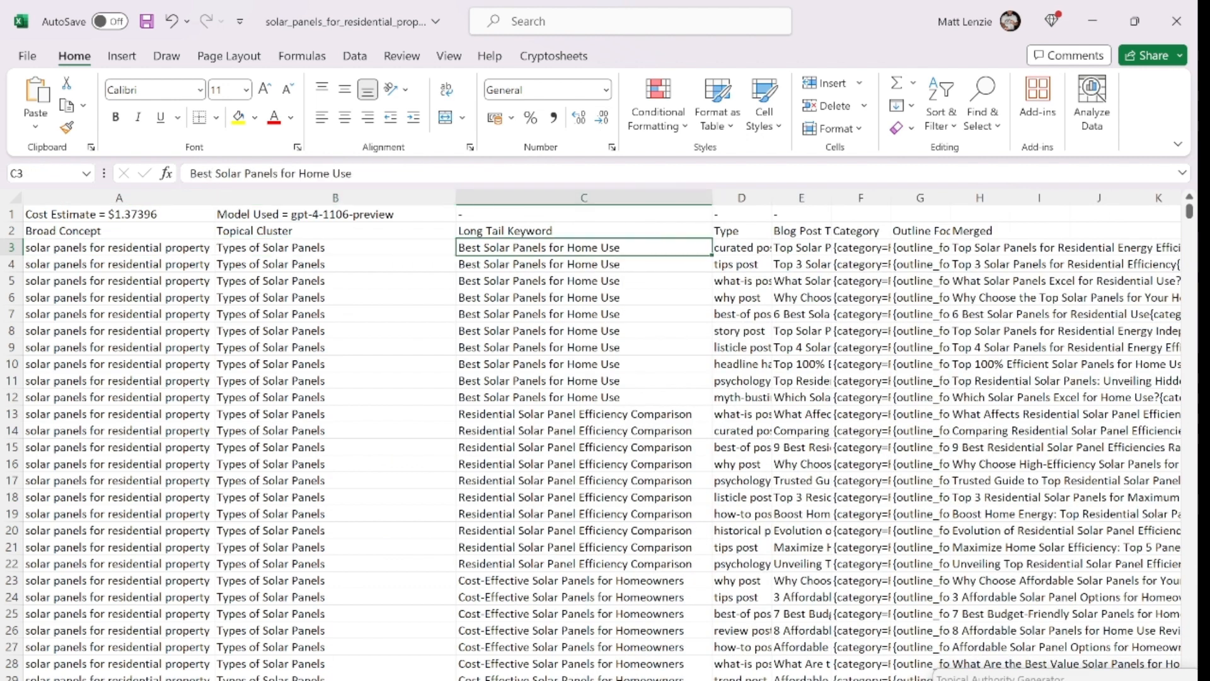
Step: Fit the widths of the Type and Blog Post Title columns to their contents
click(742, 248)
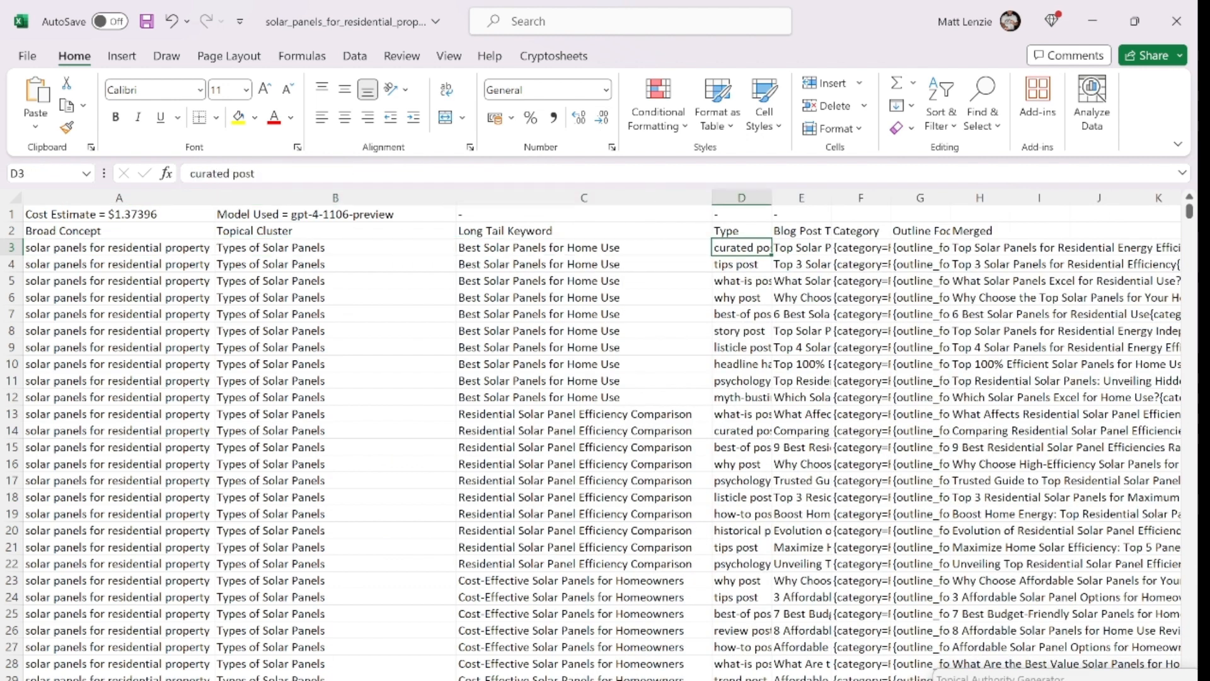
double_click(773, 198)
scroll(602, 435, right, 3)
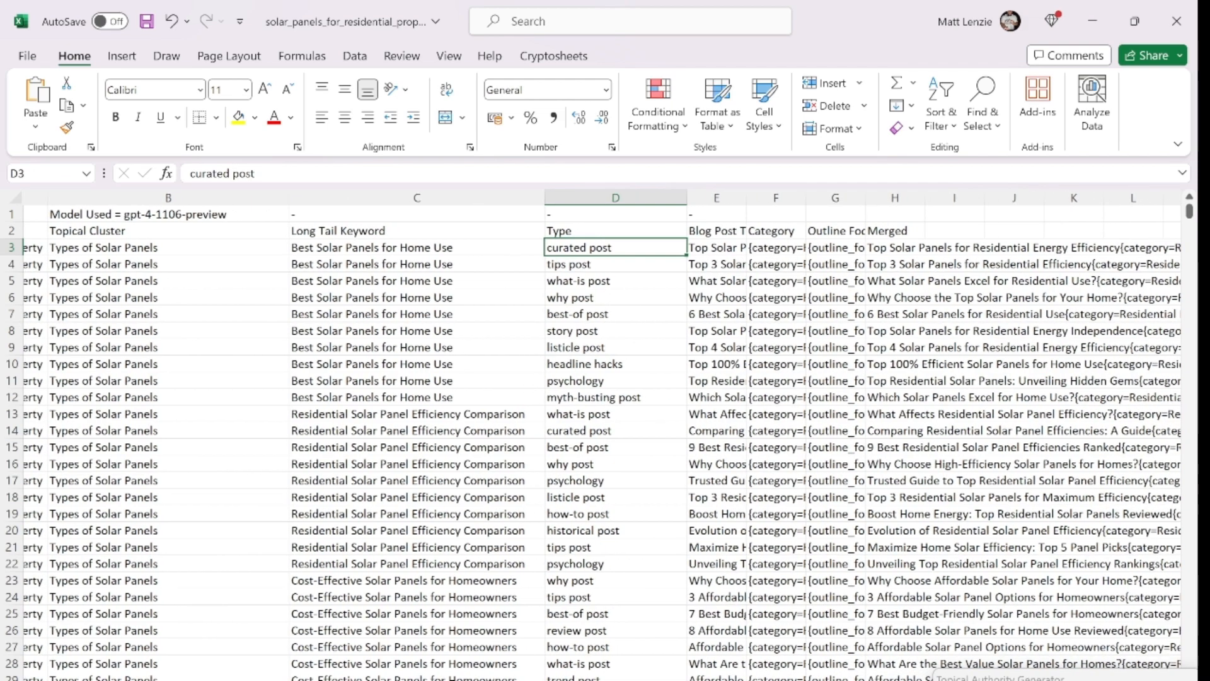
click(714, 248)
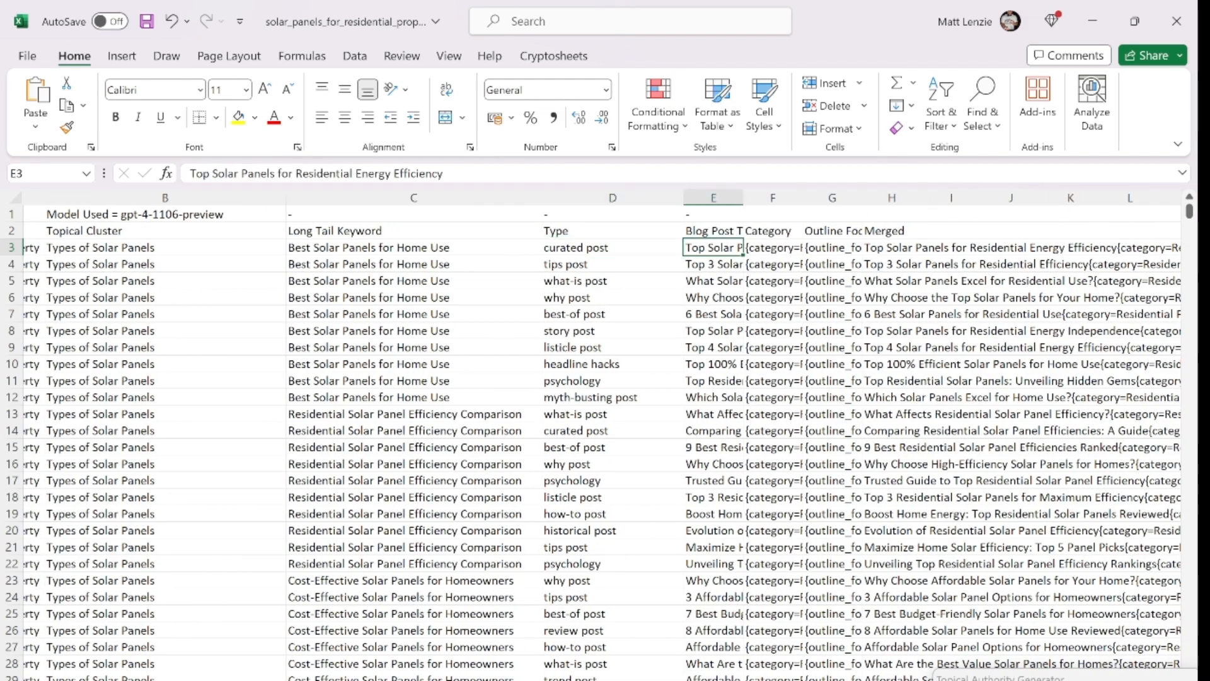
double_click(743, 198)
scroll(602, 435, right, 3)
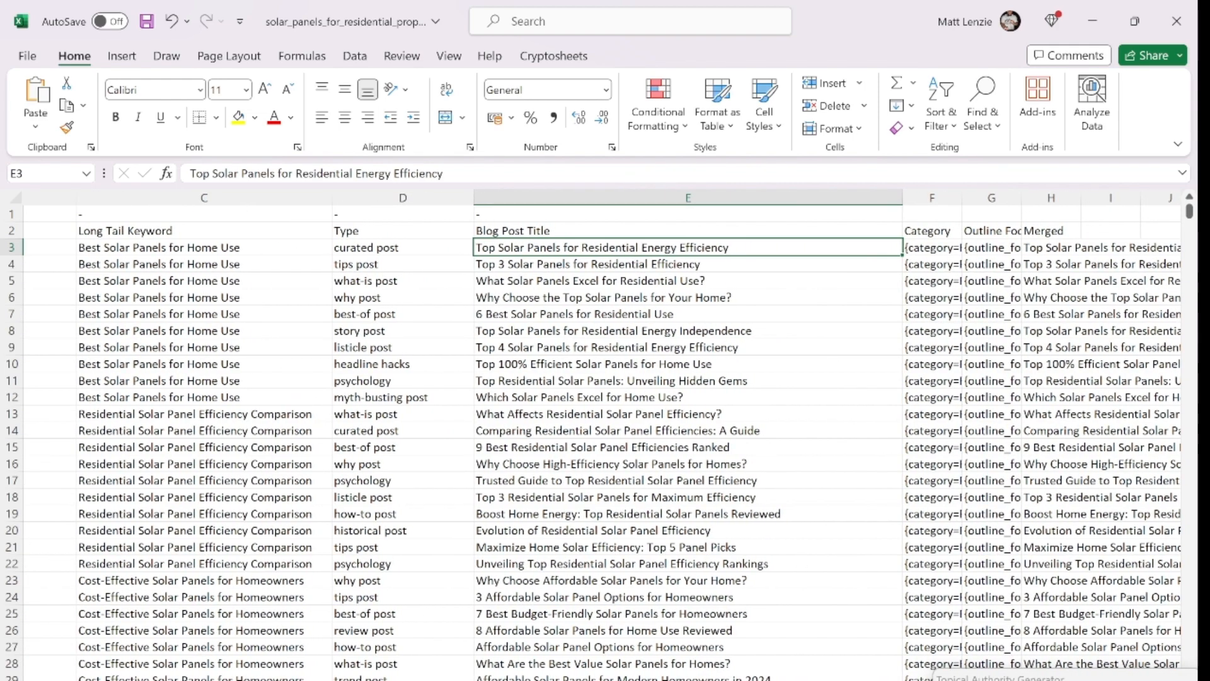
Step: Fit the width of the Category column to its contents
scroll(622, 435, right, 3)
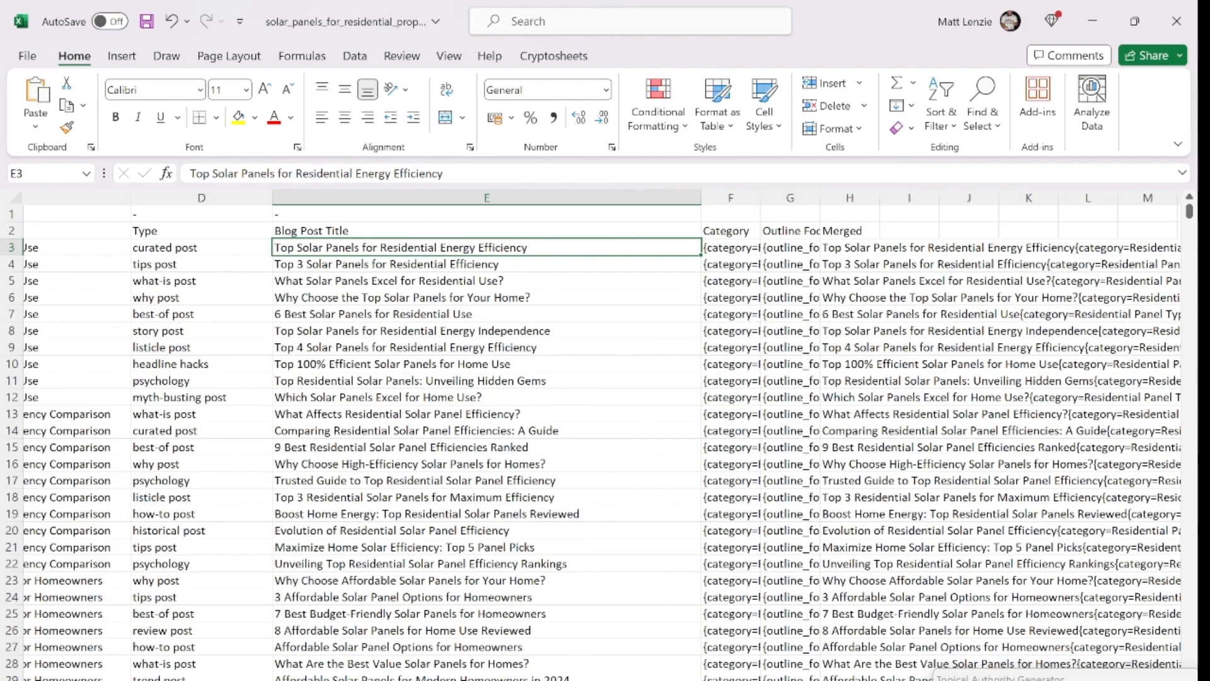
double_click(761, 198)
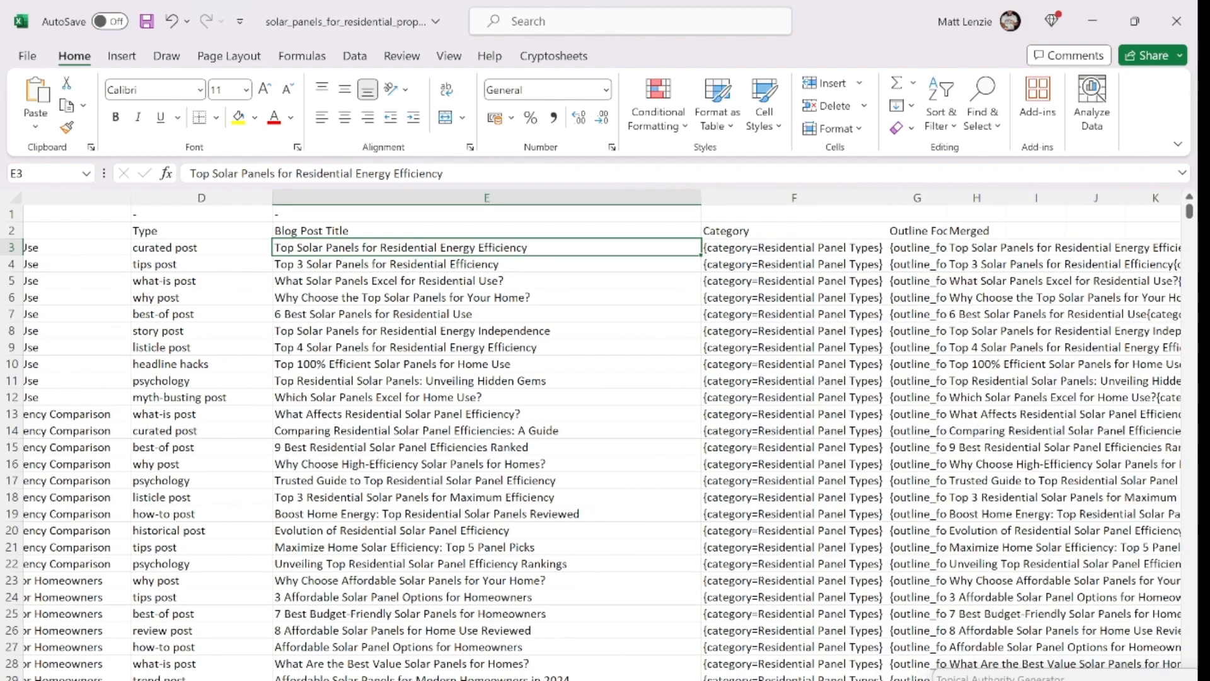
scroll(603, 435, right, 4)
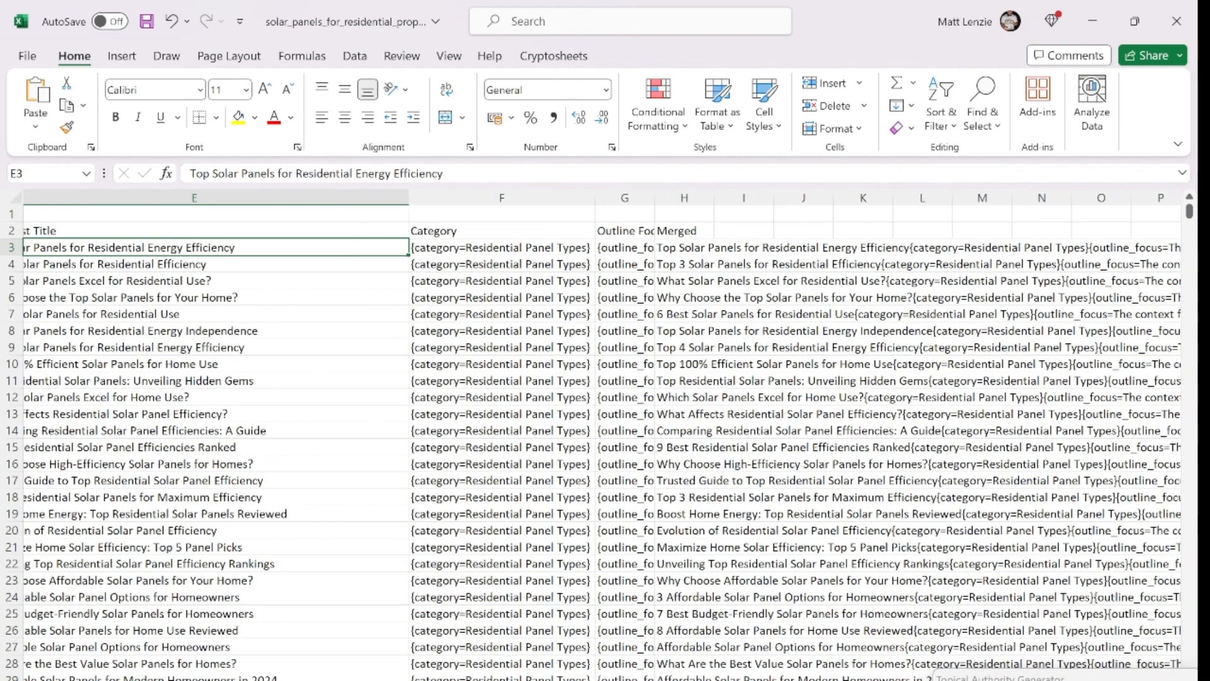
Step: Inspect the first Outline Focus entry and copy the first Merged entry in row 3
click(625, 248)
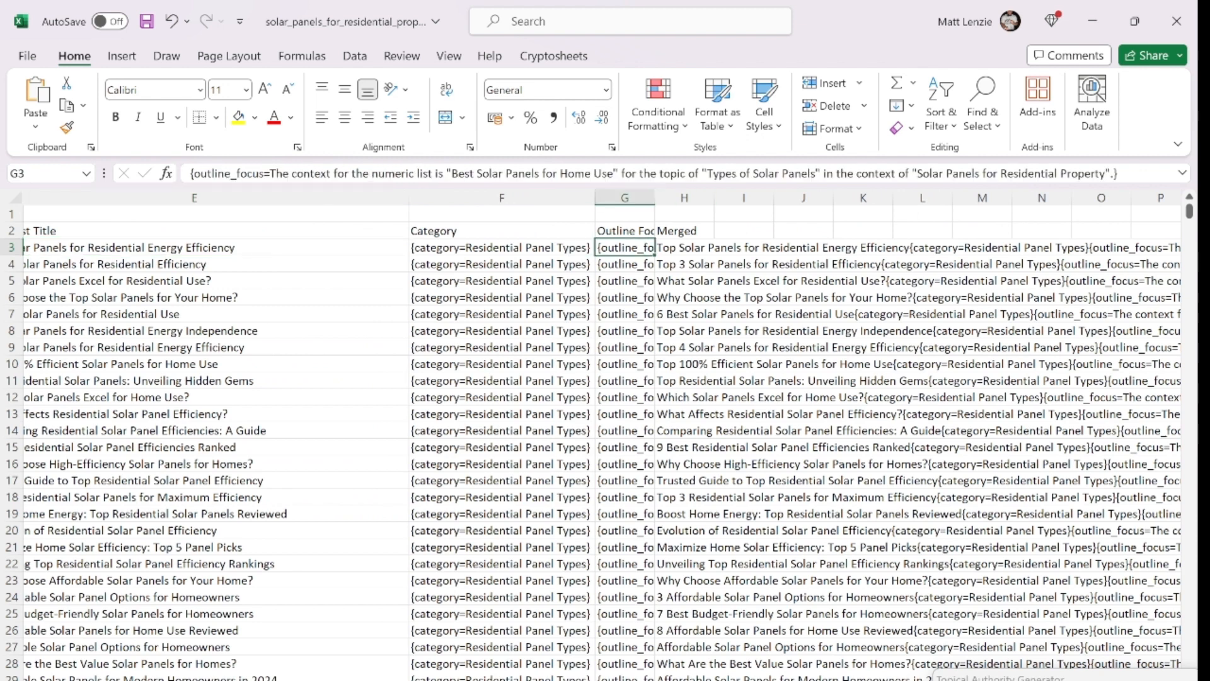
click(711, 248)
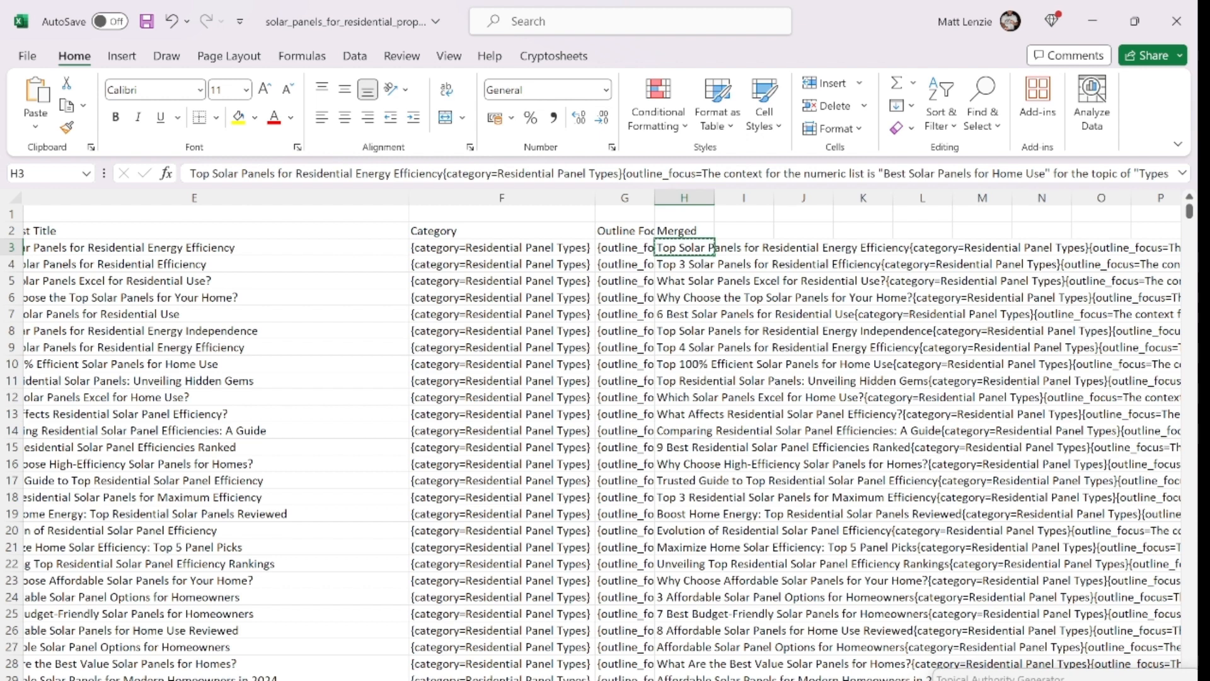
click(1000, 679)
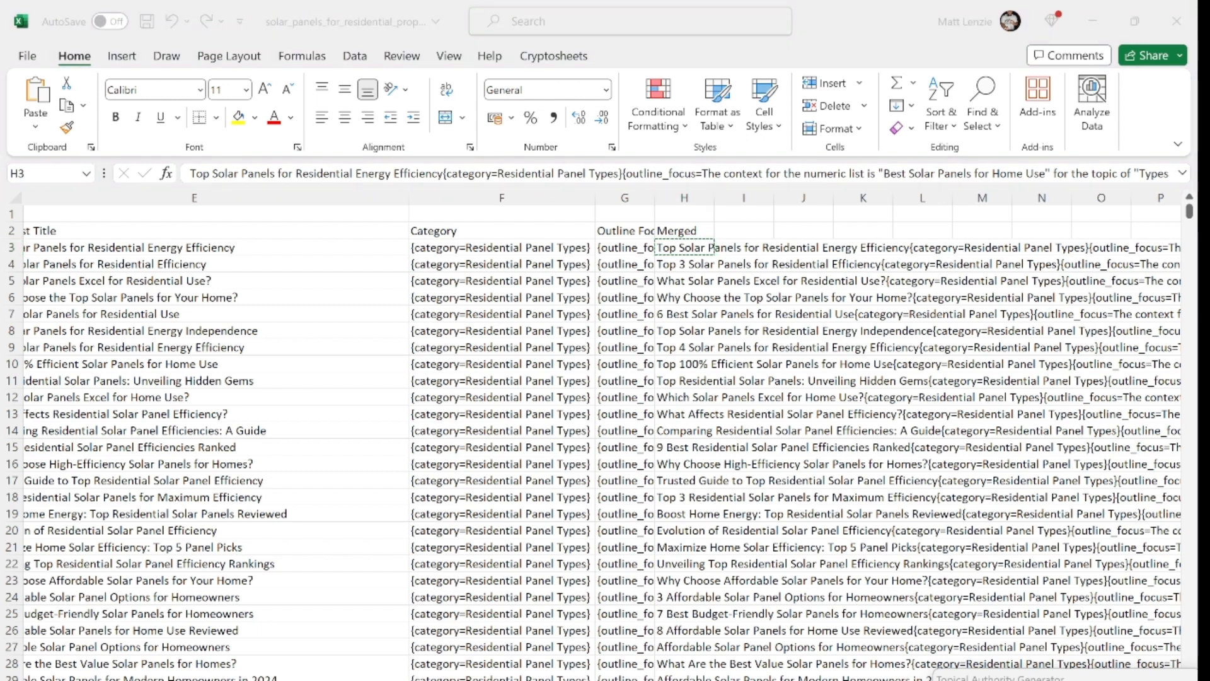
key(alt+Tab)
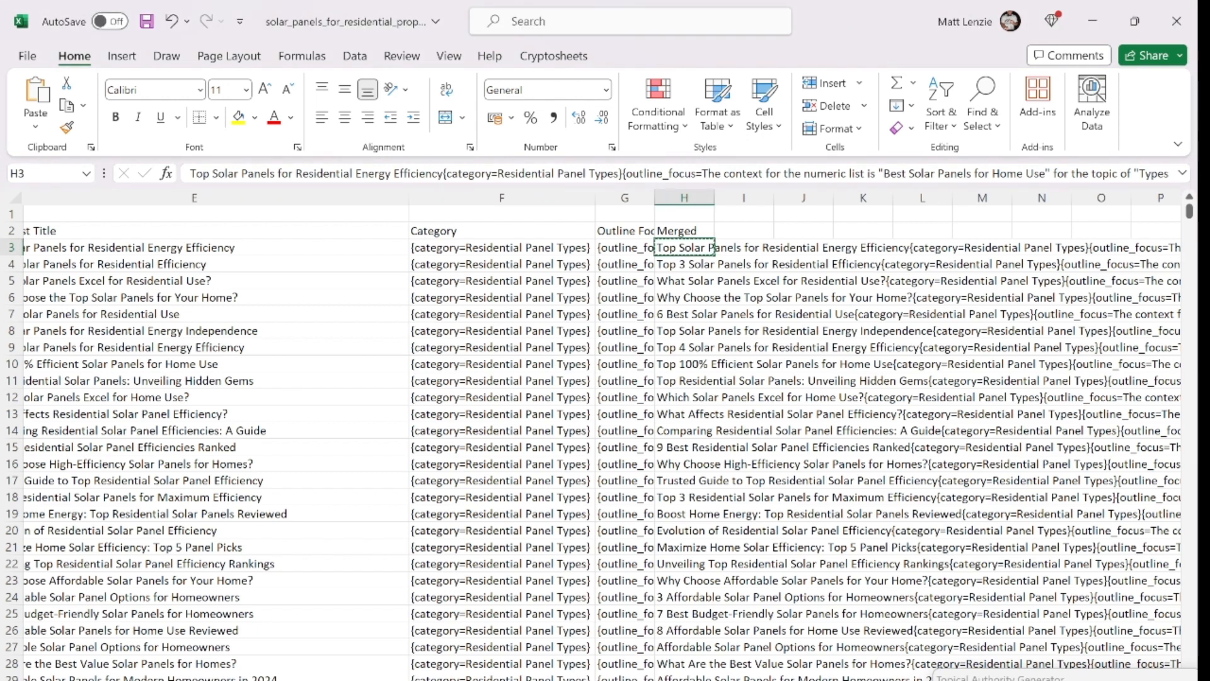
Step: Select the entries of the Merged column from row 3 downward
key(shift+Down)
key(shift+Down)
key(shift+Down)
key(shift+Down)
key(shift+Down)
key(shift+Down)
key(shift+Down)
key(shift+Down)
key(shift+Down)
key(shift+Down)
key(shift+Down)
key(shift+Down)
key(shift+Down)
key(shift+Down)
key(shift+Down)
key(shift+Down)
key(shift+Down)
key(shift+Down)
key(shift+Down)
key(shift+Down)
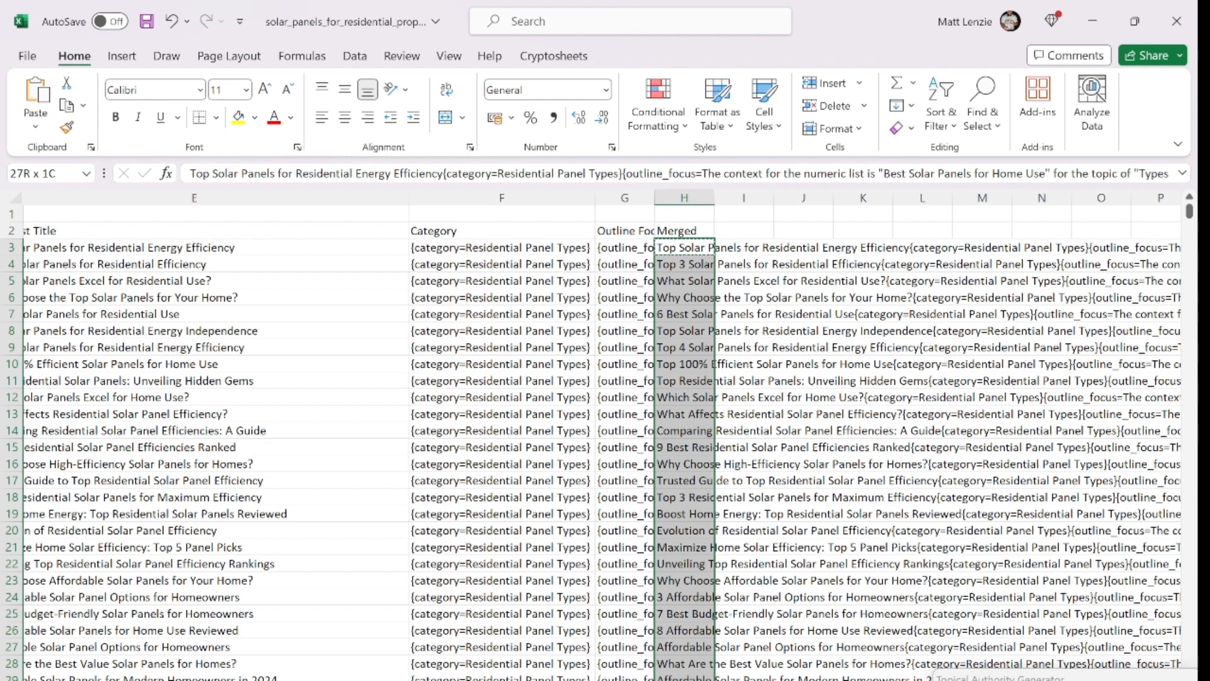
key(Up)
key(Down)
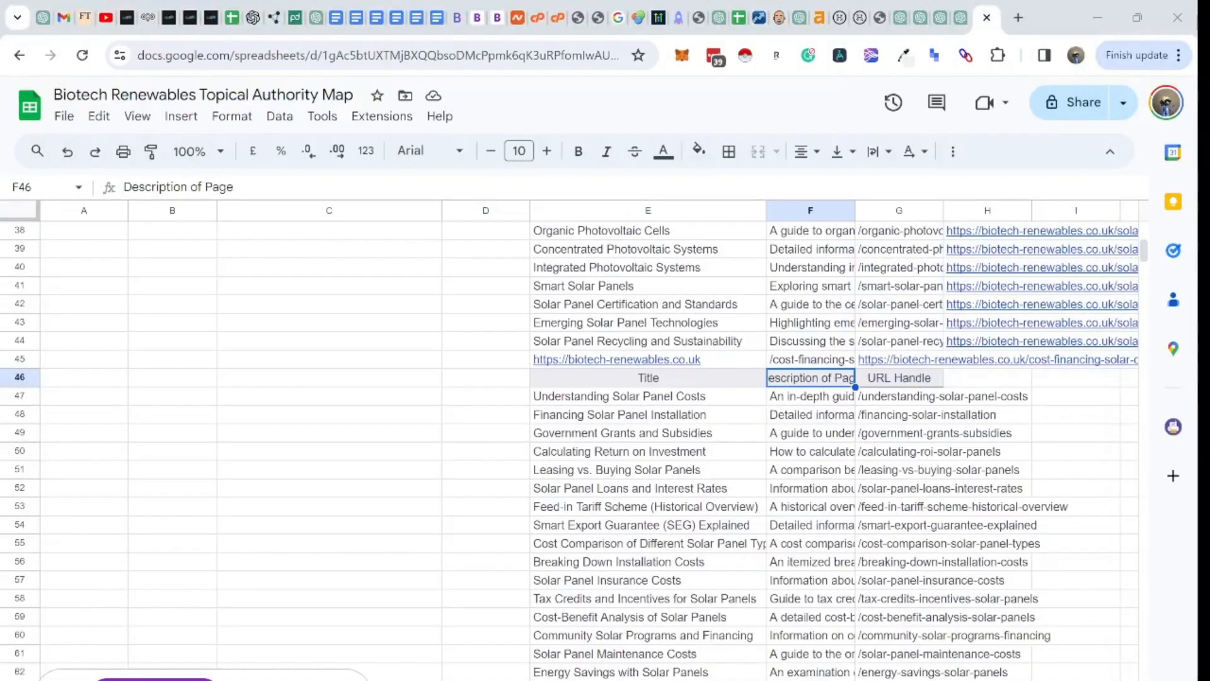
Step: Review the pillar pages in the Biotech Renewables Topical Authority Map sheet and the chat's Cost and Financing Options subpage table
click(1076, 488)
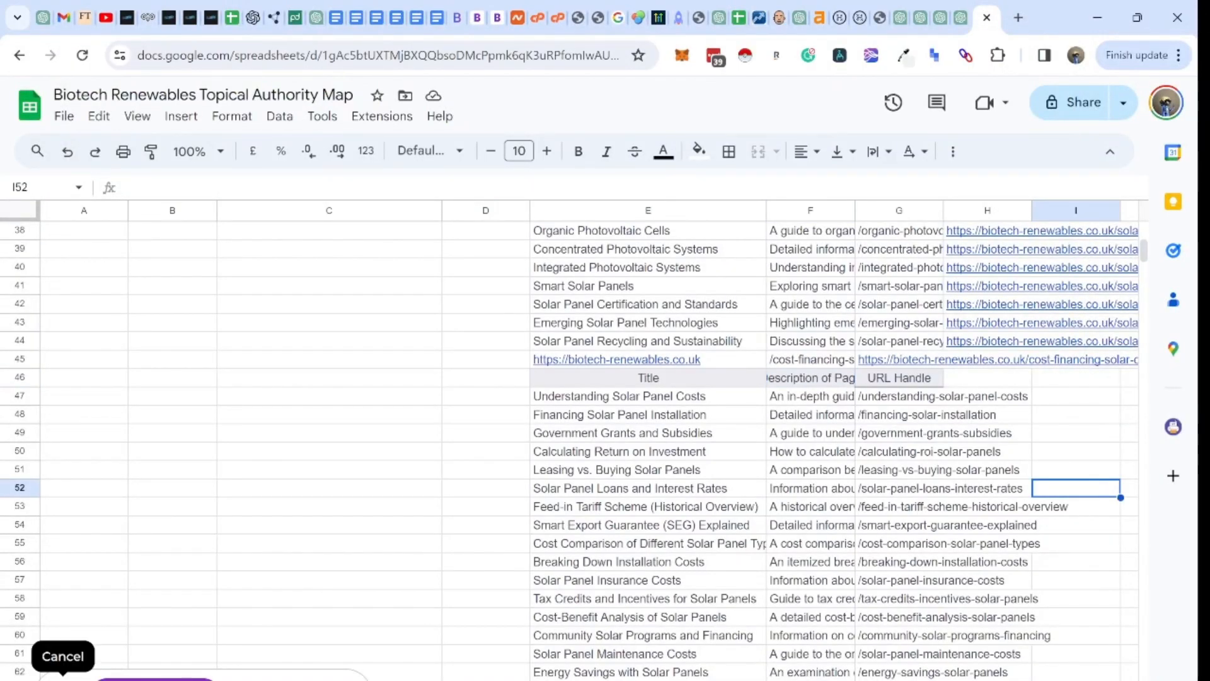
scroll(606, 442, up, 12)
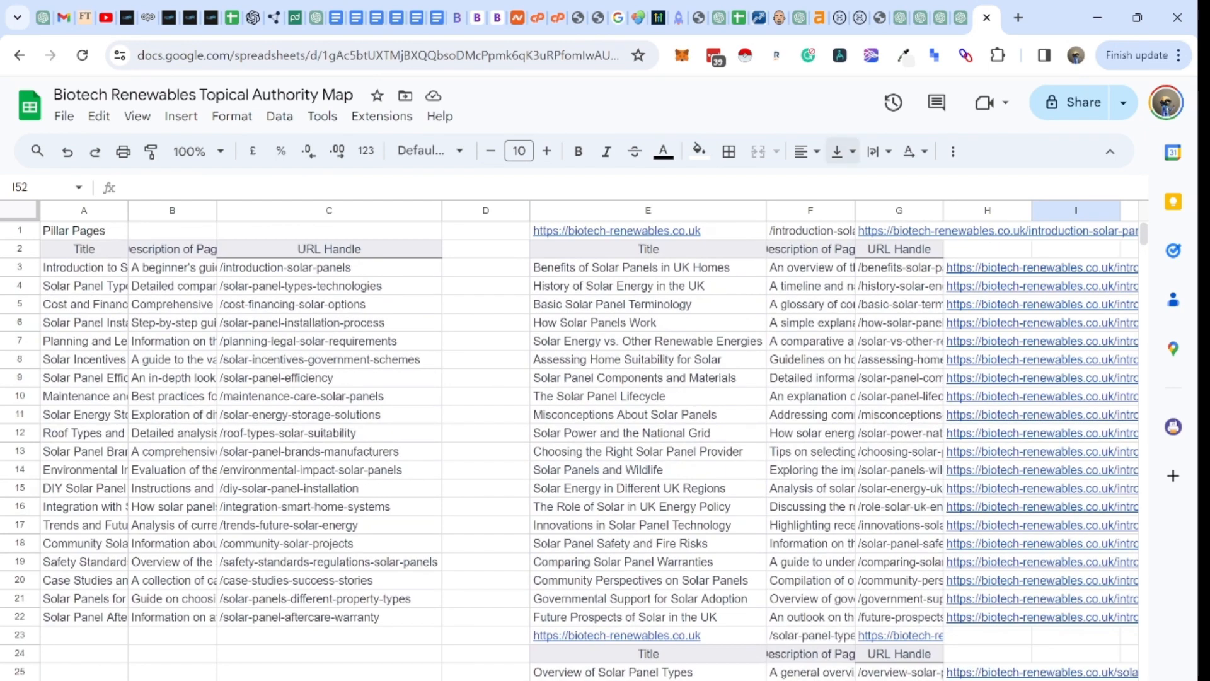
click(940, 18)
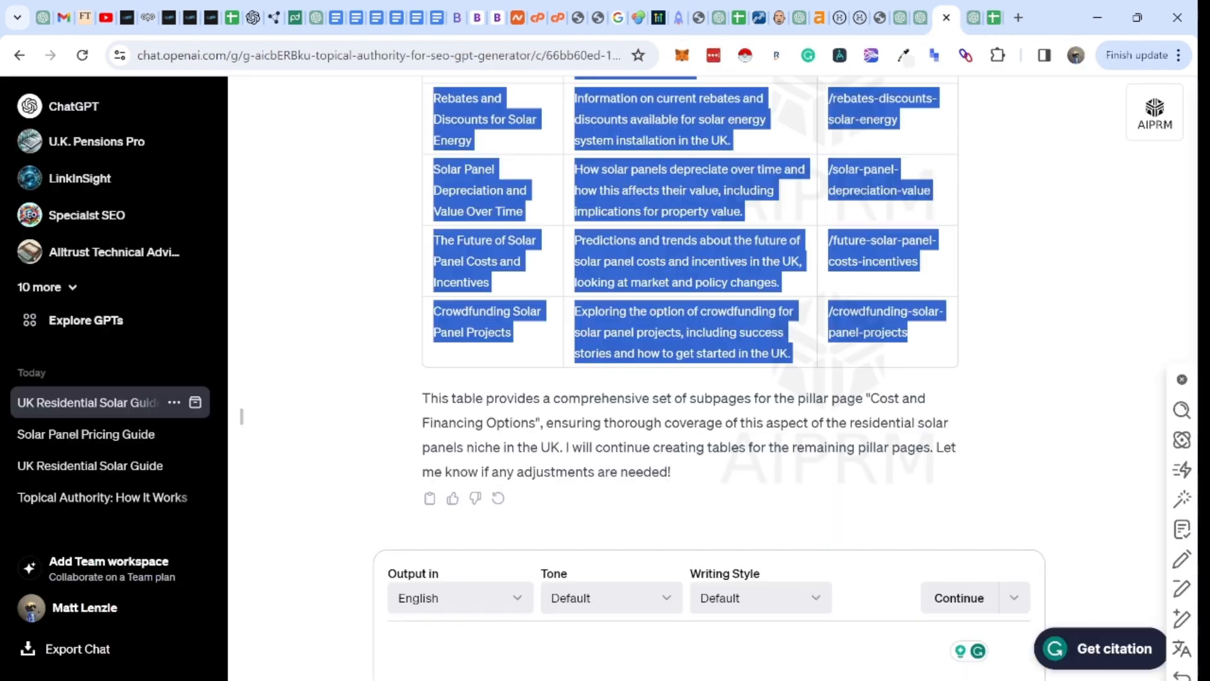
scroll(690, 312, up, 20)
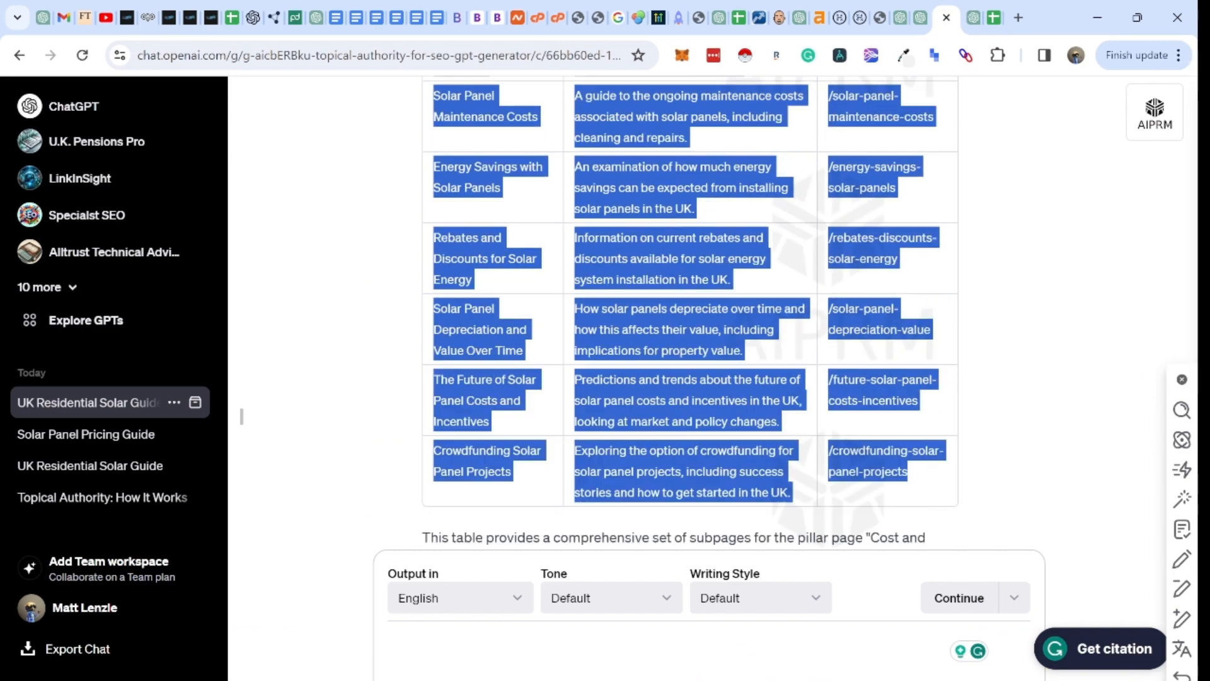
scroll(690, 312, down, 10)
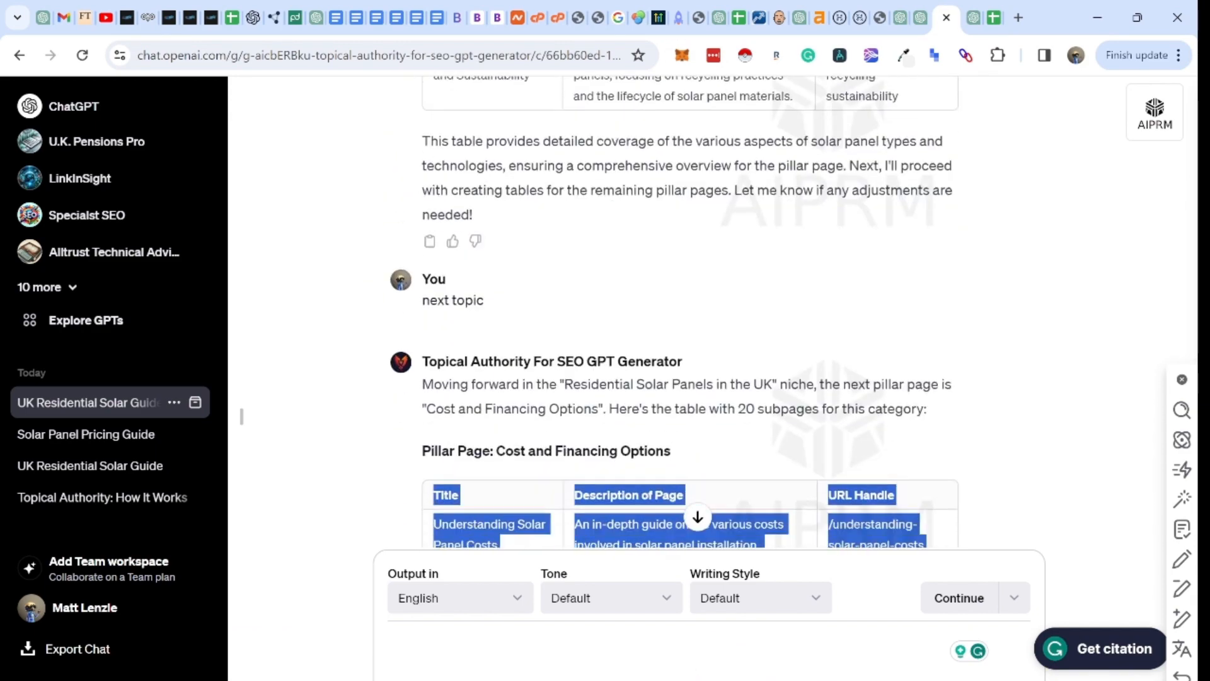
scroll(691, 312, down, 10)
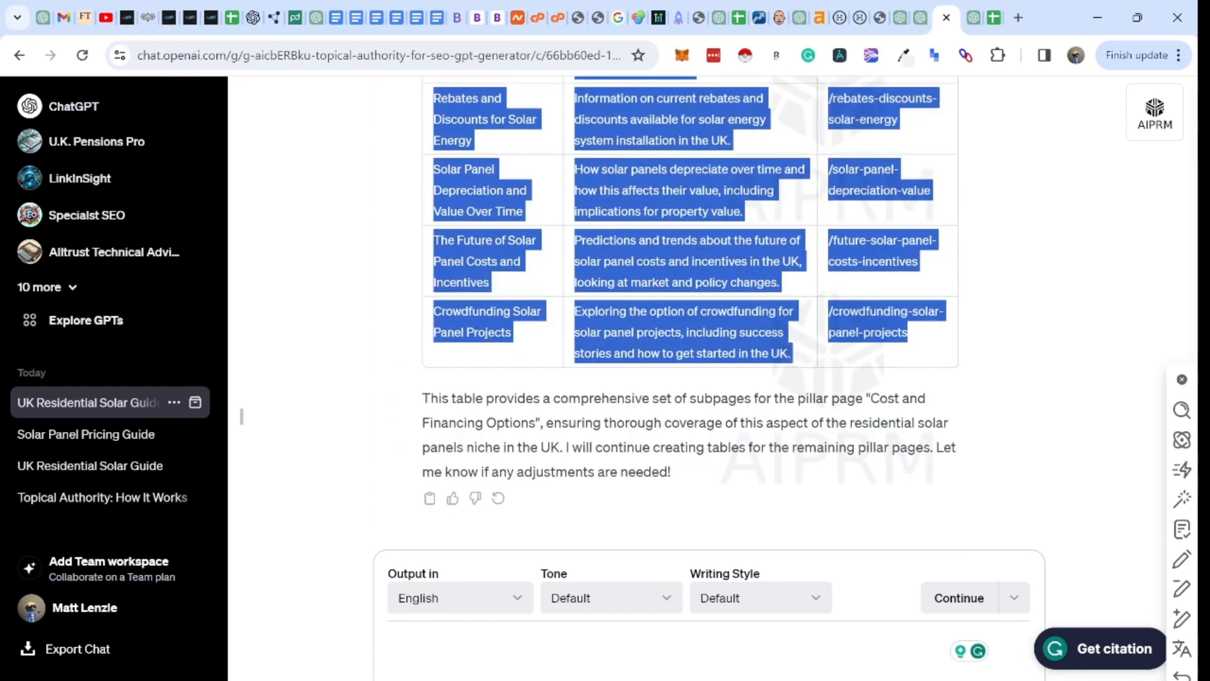
Step: Ask the Topical Authority GPT for the next pillar's subpages with the message "next topic"
click(389, 651)
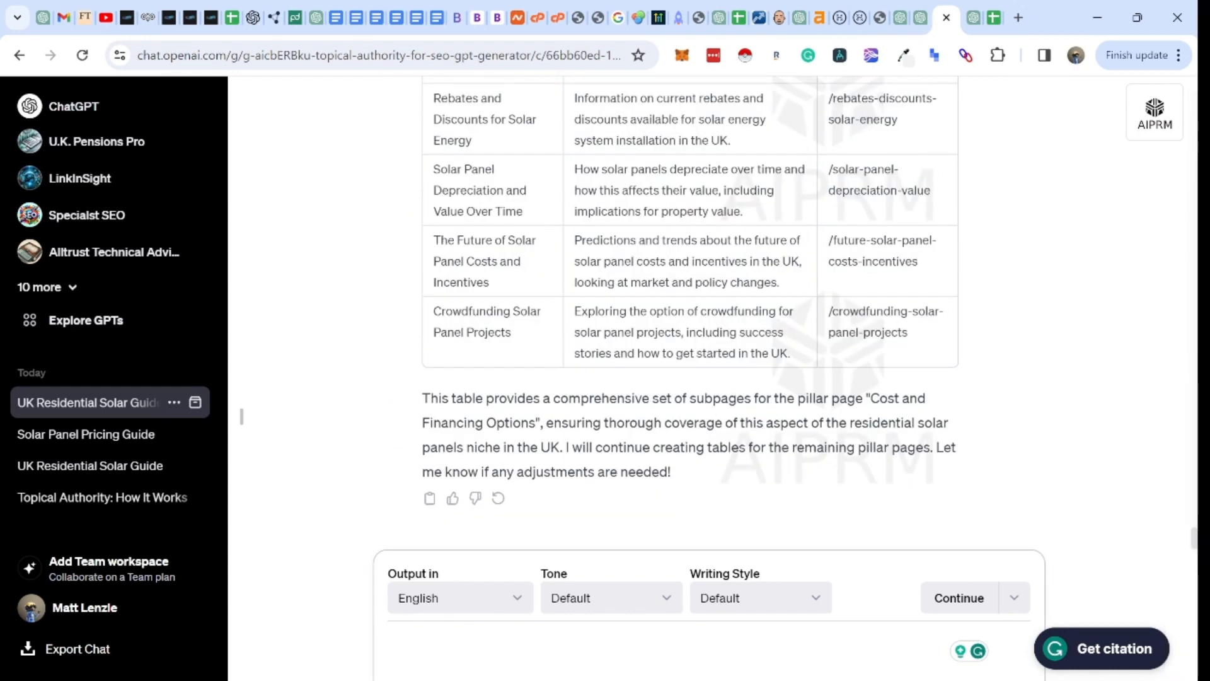
text(next topic)
key(Return)
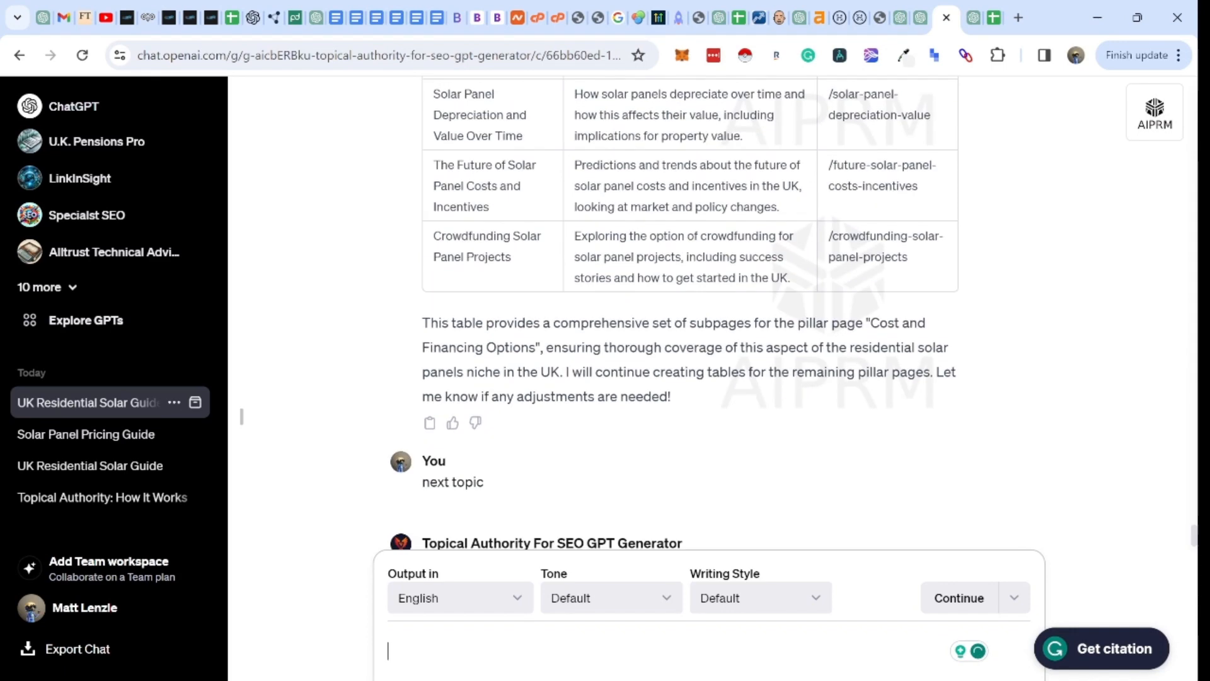
Step: Look back over the chat's earlier subpage tables on solar panel costs and solar panel technologies
scroll(691, 315, up, 5)
scroll(690, 316, up, 15)
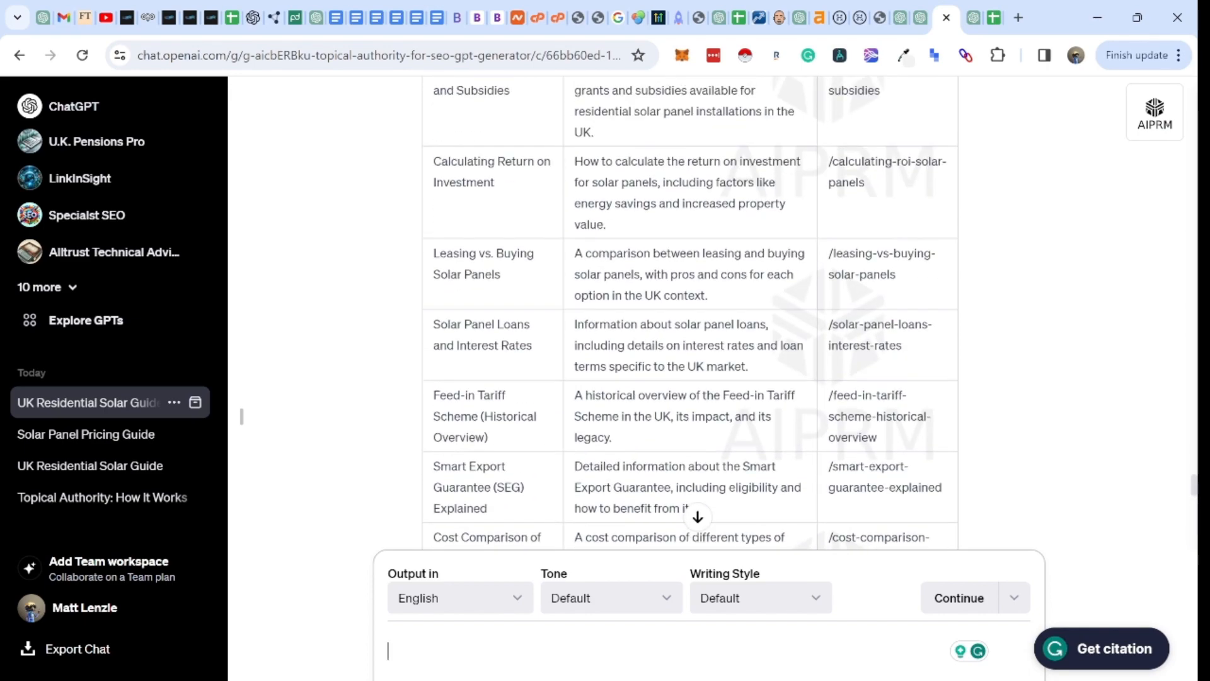
scroll(690, 315, up, 3)
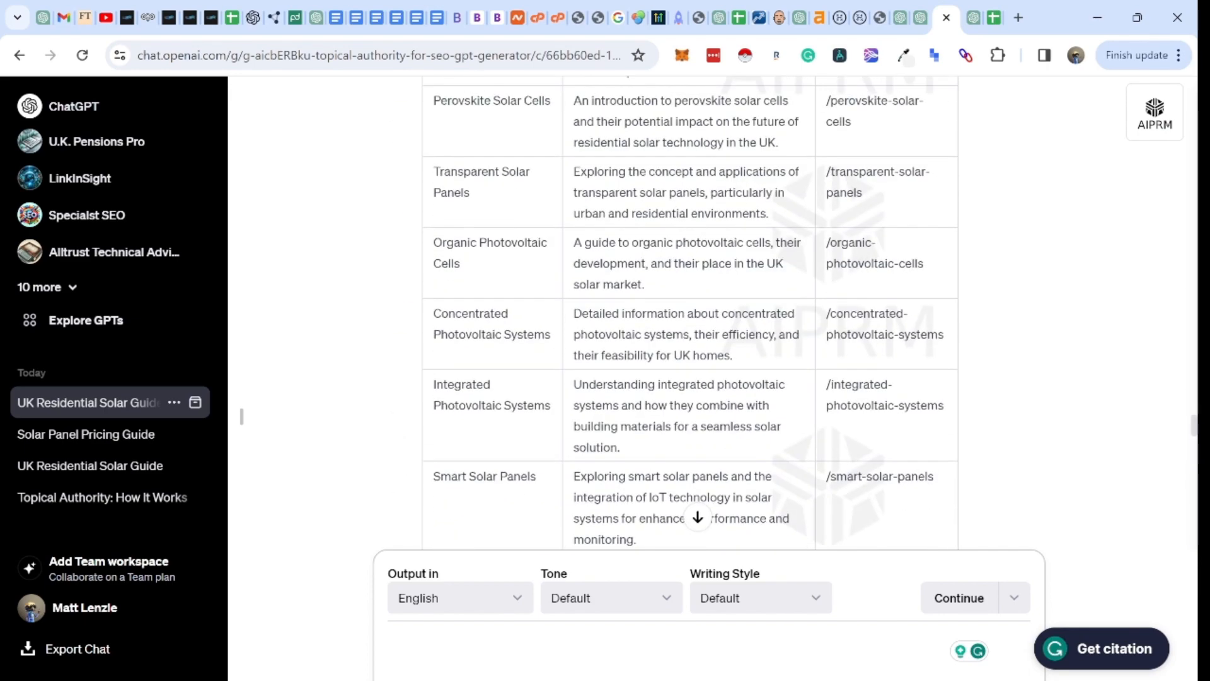
Step: Switch to the Biotech Renewables Topical Authority Map sheet and go to the first pillar page title, in A3
click(994, 18)
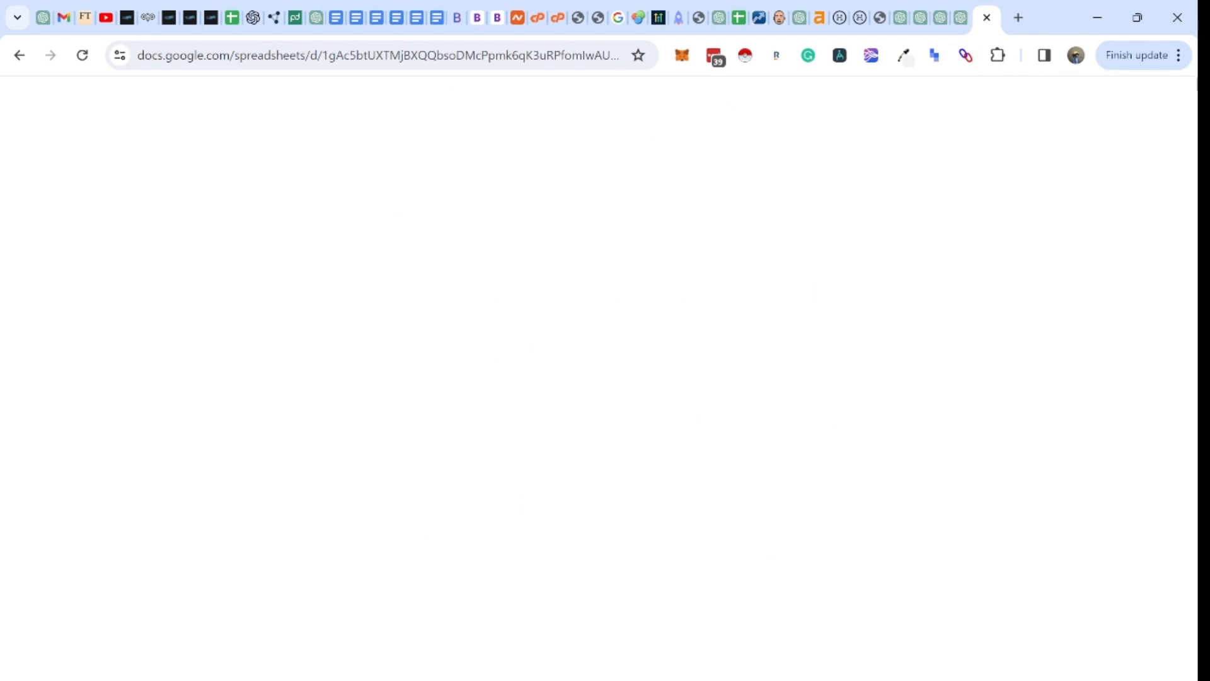
scroll(589, 441, down, 1)
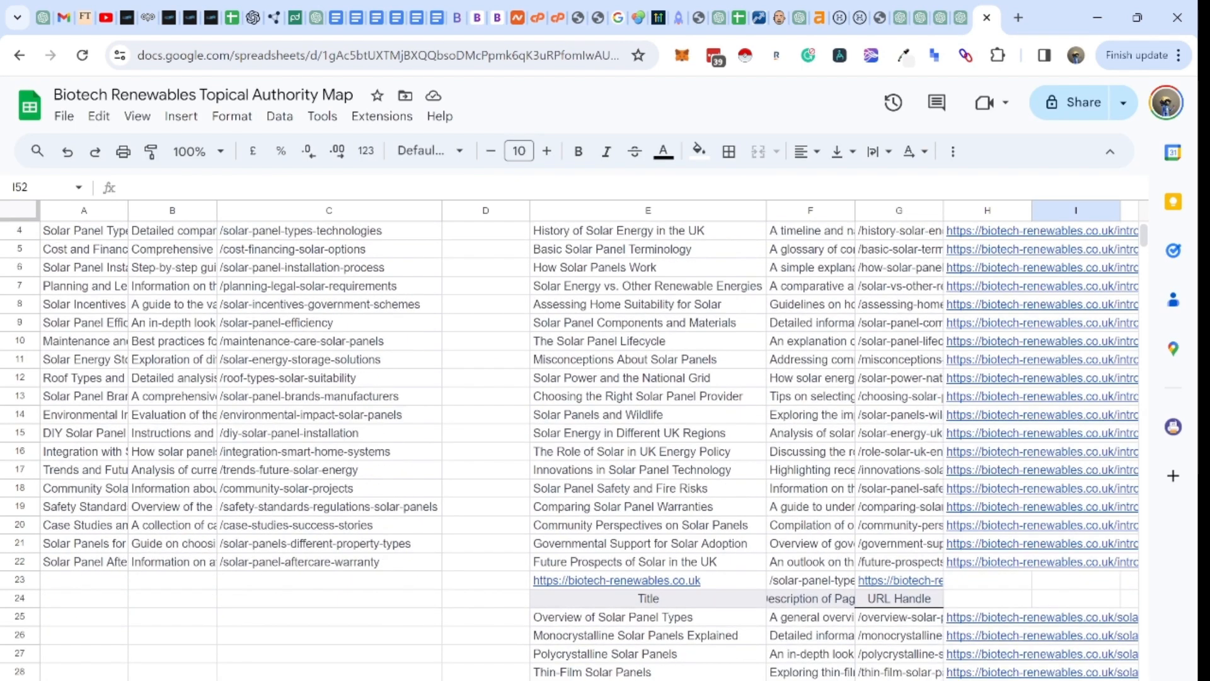
scroll(590, 441, up, 1)
scroll(589, 441, right, 3)
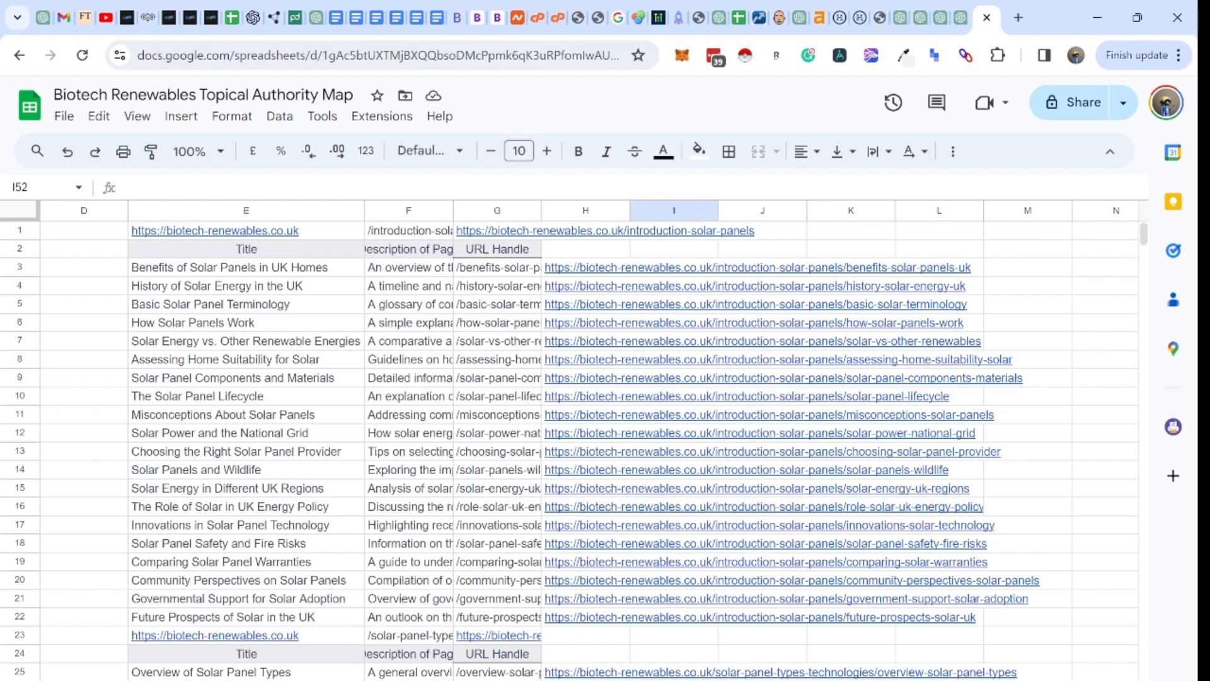
click(246, 268)
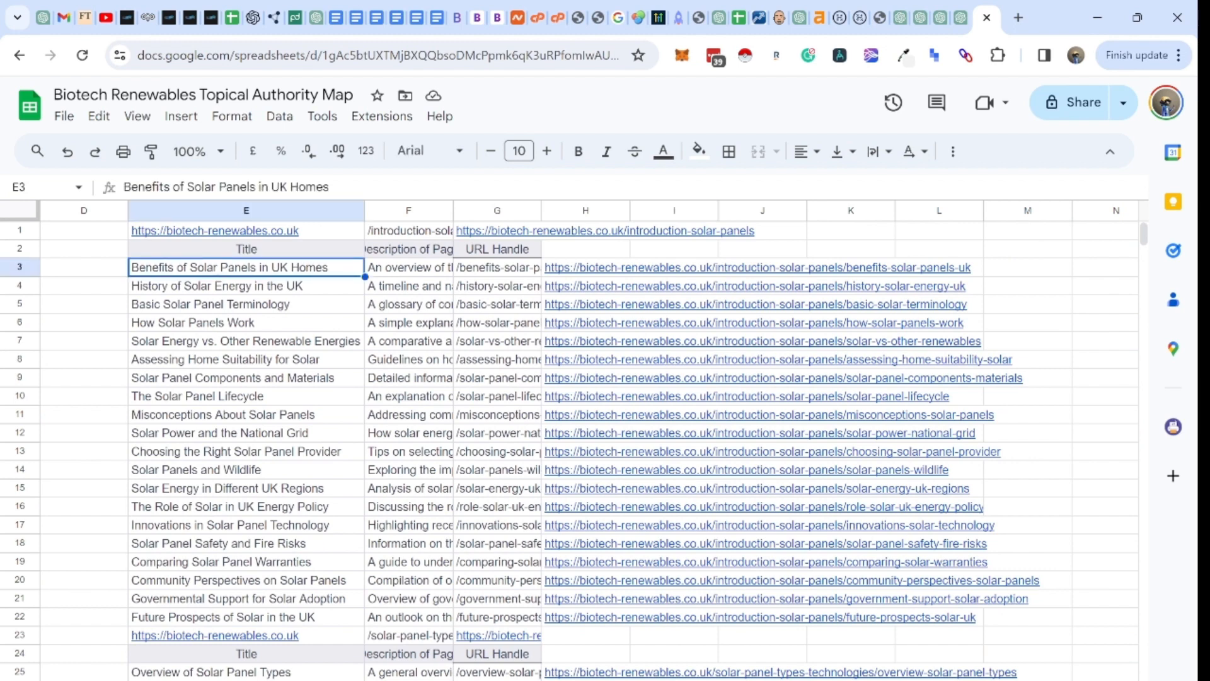
key(Up)
key(Up)
key(Home)
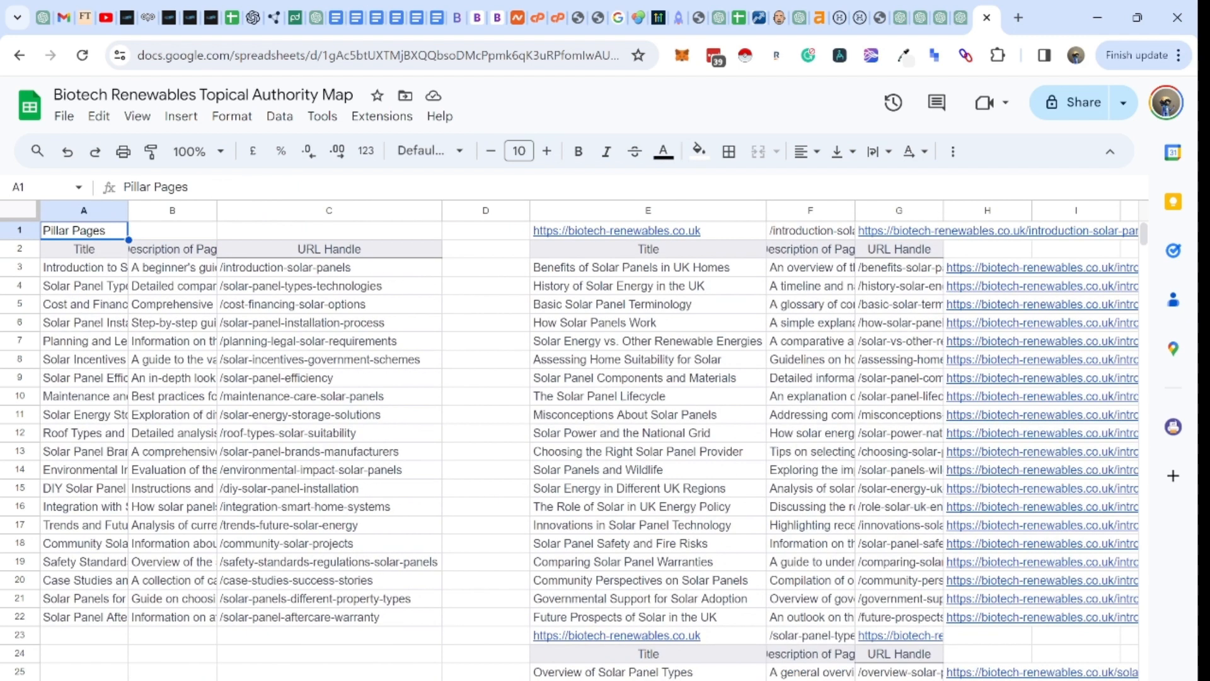
key(Down)
key(Down)
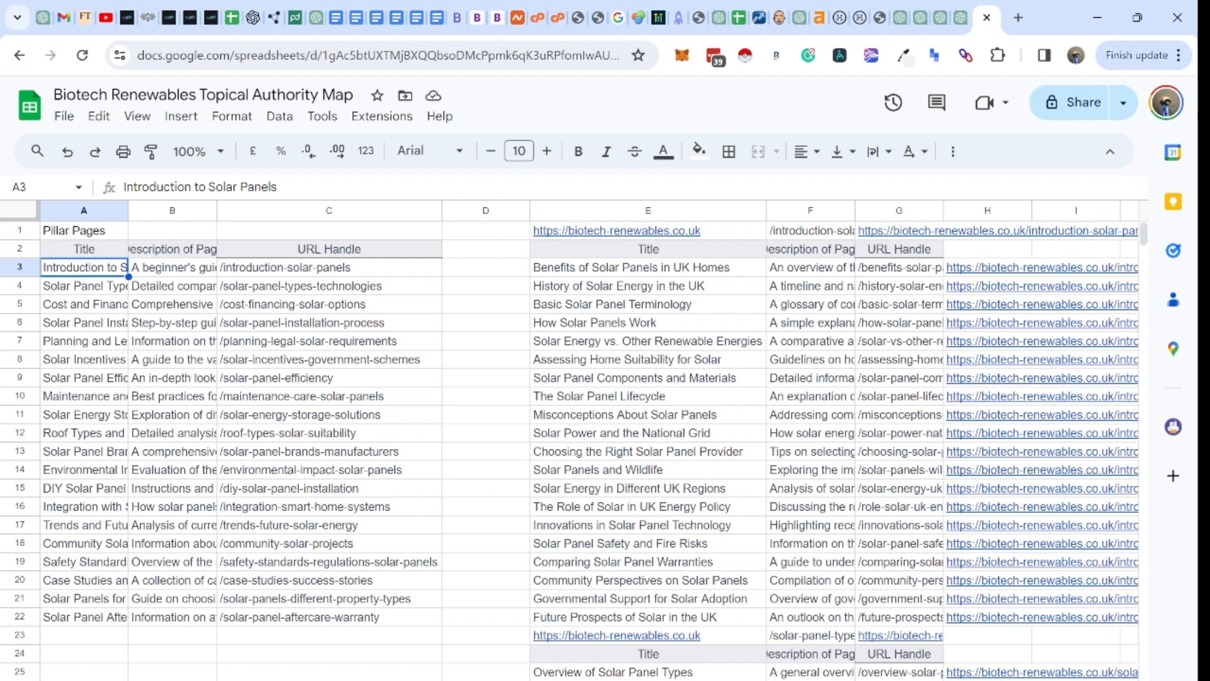
Step: Highlight the introduction pillar's subpage titles in column E, from E3 down to E22
key(Right)
key(Right)
key(Right)
key(Right)
key(Right)
key(Right)
key(Right)
key(Left)
key(Left)
key(Left)
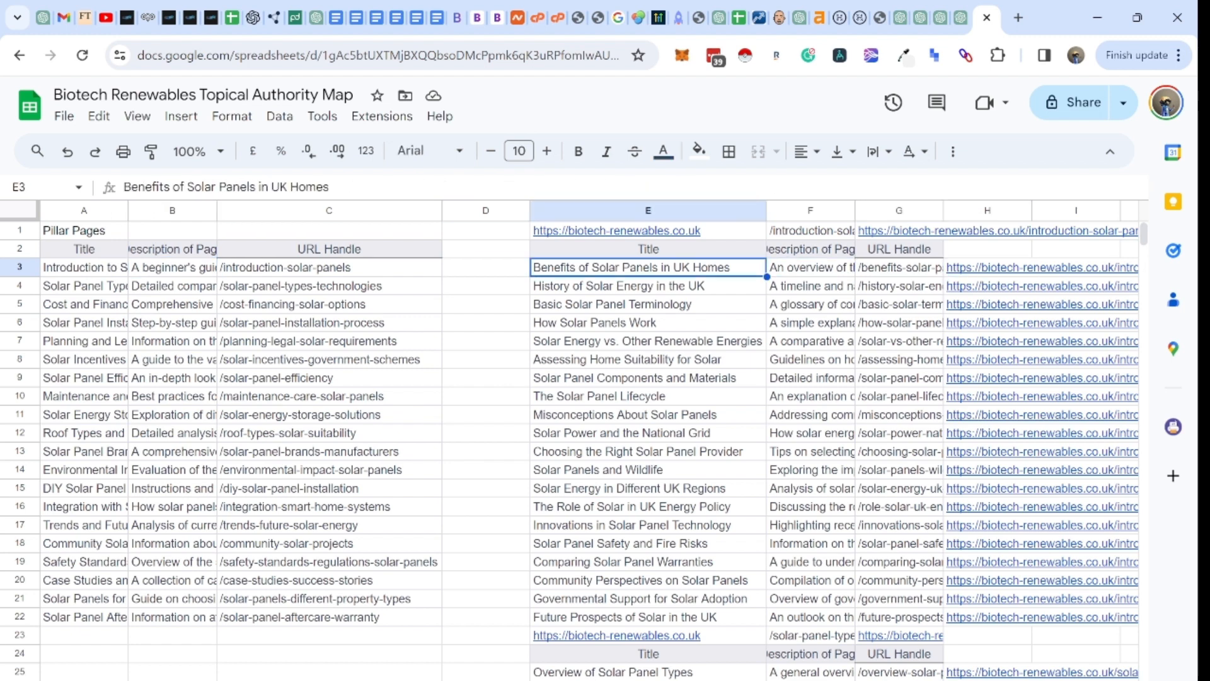
key(shift+Down)
key(shift+Down)
key(shift+Down)
key(shift+Down)
key(shift+Down)
key(shift+Down)
key(shift+Down)
key(shift+Down)
key(shift+Down)
key(shift+Down)
key(shift+Down)
key(shift+Down)
key(shift+Down)
key(shift+Down)
key(shift+Down)
key(shift+Down)
key(shift+Down)
key(shift+Down)
key(shift+Down)
key(shift+Down)
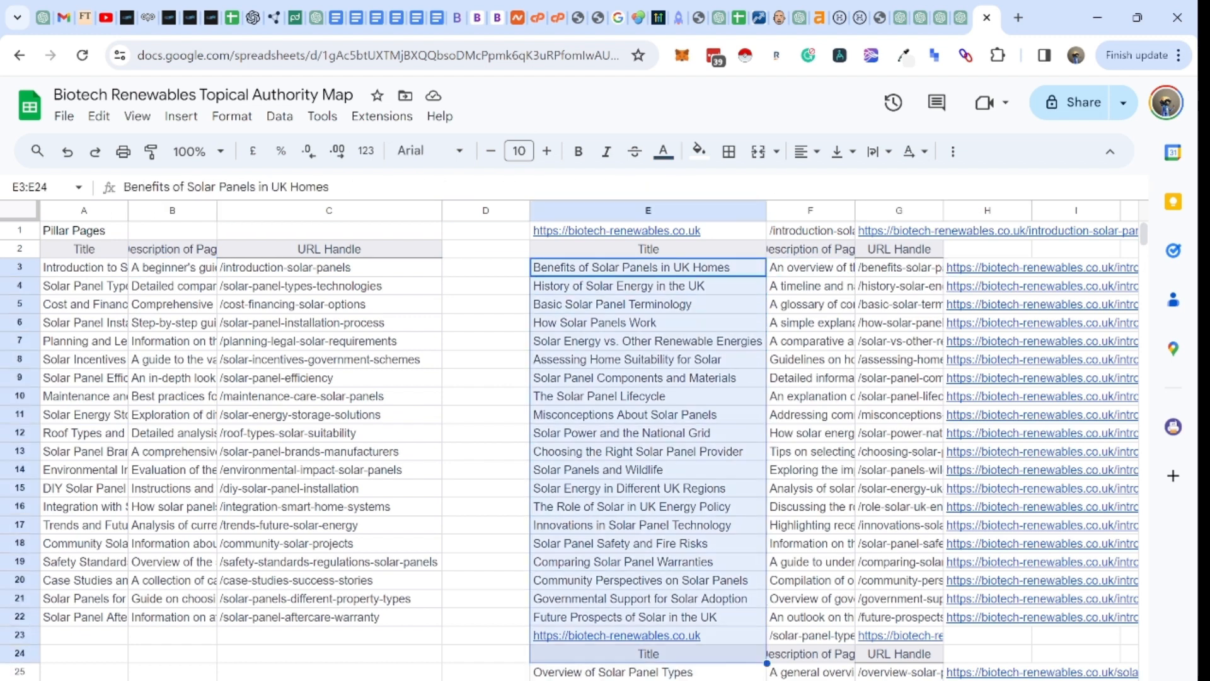
key(shift+Up)
key(shift+Up)
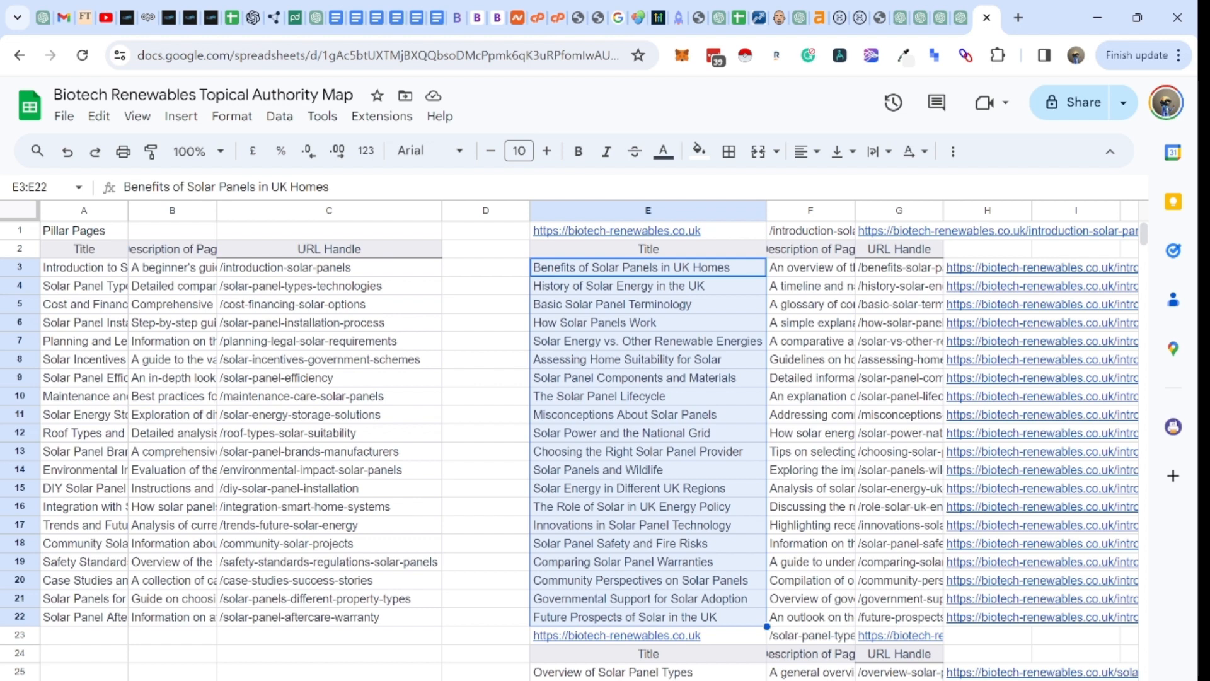
key(Left)
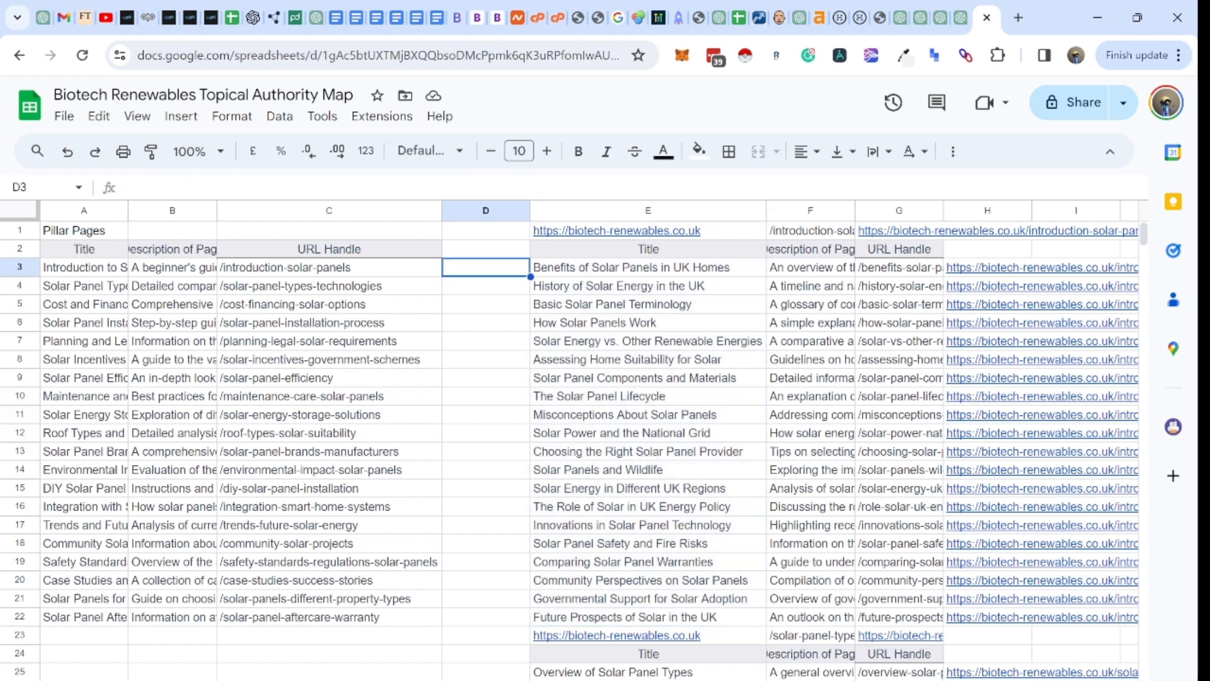
key(Right)
key(shift+Down)
key(shift+Down)
key(shift+Down)
key(shift+Down)
key(shift+Down)
key(shift+Down)
key(shift+Down)
key(shift+Down)
key(shift+Down)
key(shift+Down)
key(shift+Down)
key(shift+Down)
key(shift+Down)
key(shift+Down)
key(shift+Down)
key(shift+Down)
key(shift+Down)
key(shift+Down)
key(shift+Down)
key(shift+Down)
key(shift+Down)
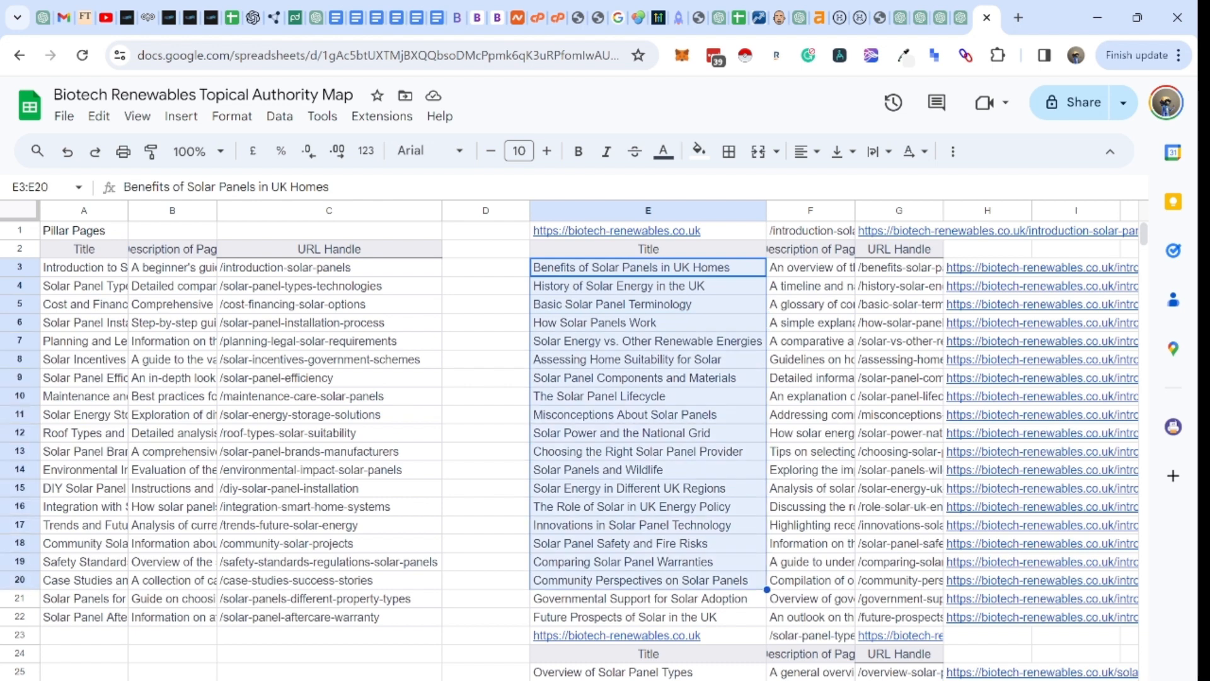
key(shift+Up)
key(shift+Up)
key(Left)
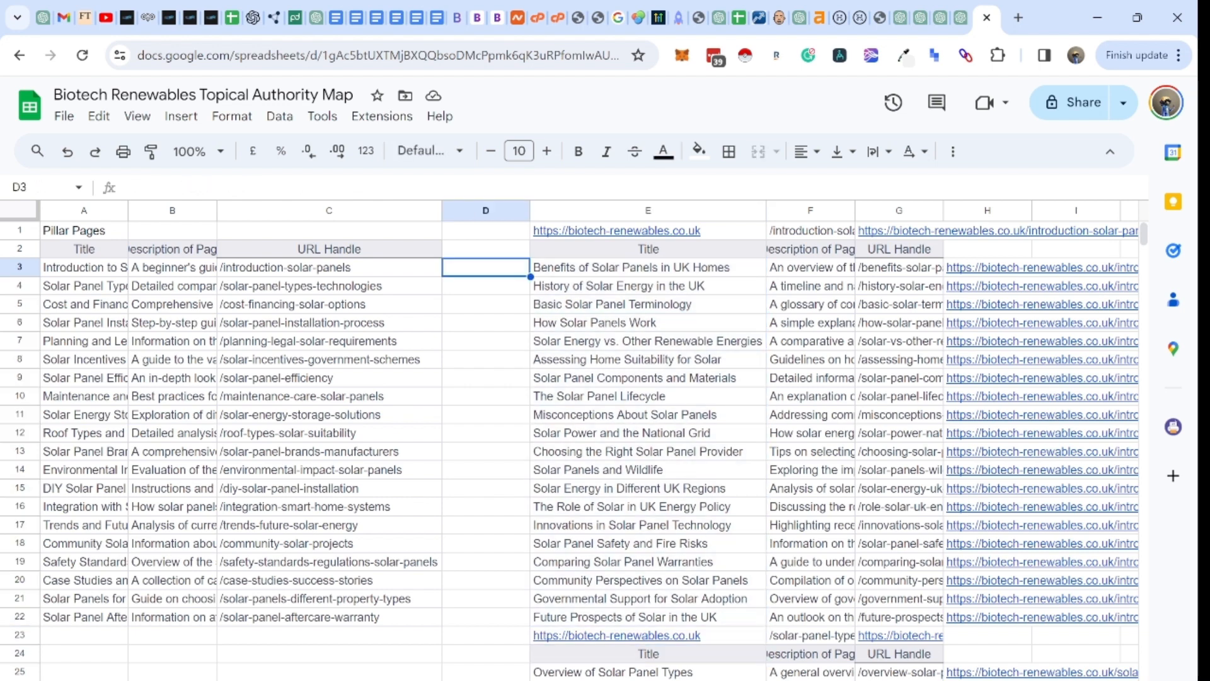
Step: Examine the CONCAT formula in H3 and highlight the full subpage URLs in H3:H22
key(Right)
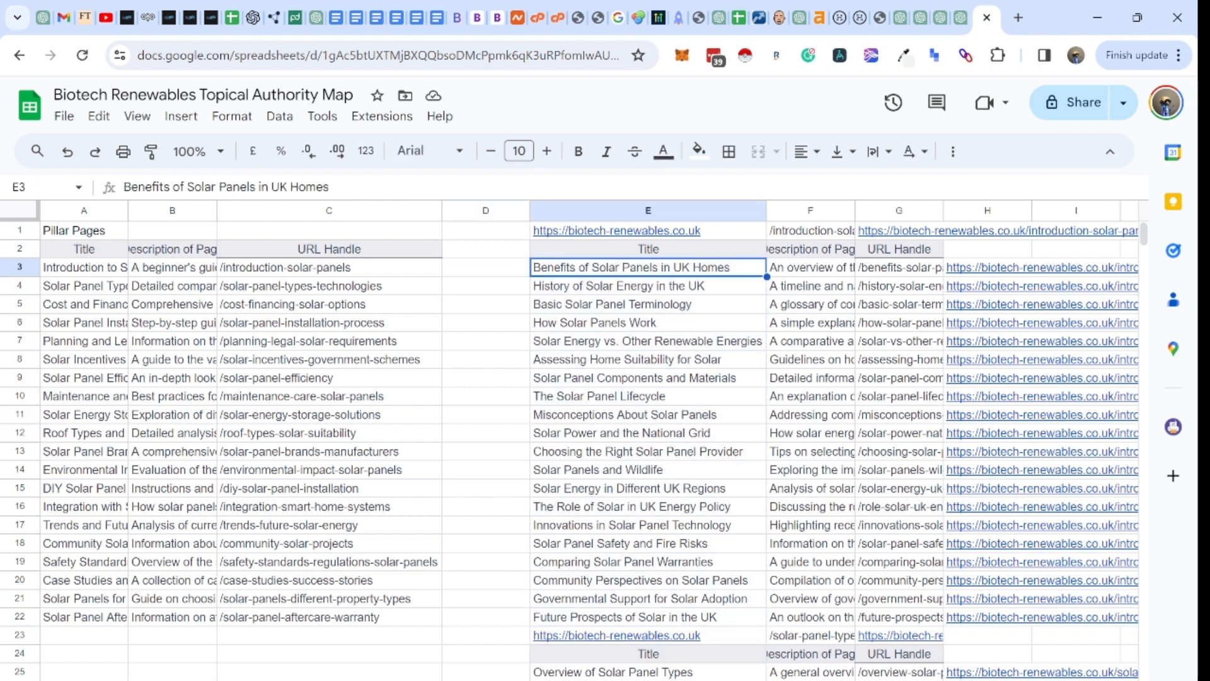
key(Right)
key(Right)
key(Right)
key(Right)
key(Right)
key(Right)
key(Right)
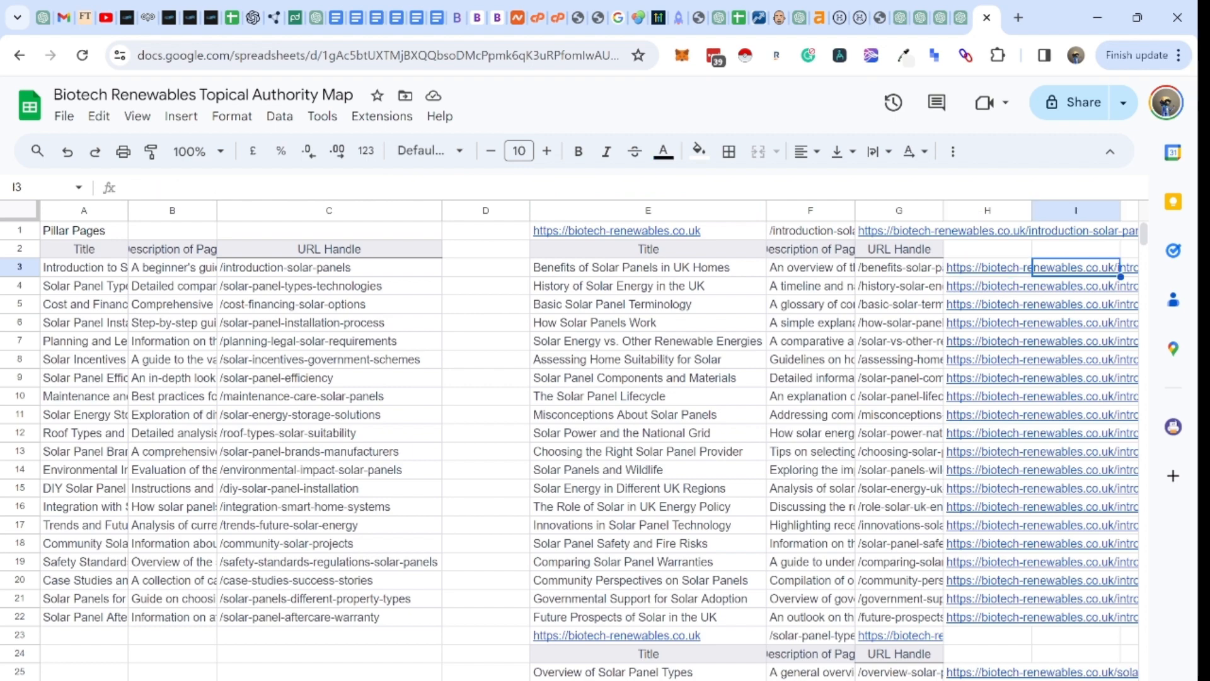
key(Left)
key(Right)
key(Right)
key(Right)
key(Right)
key(Right)
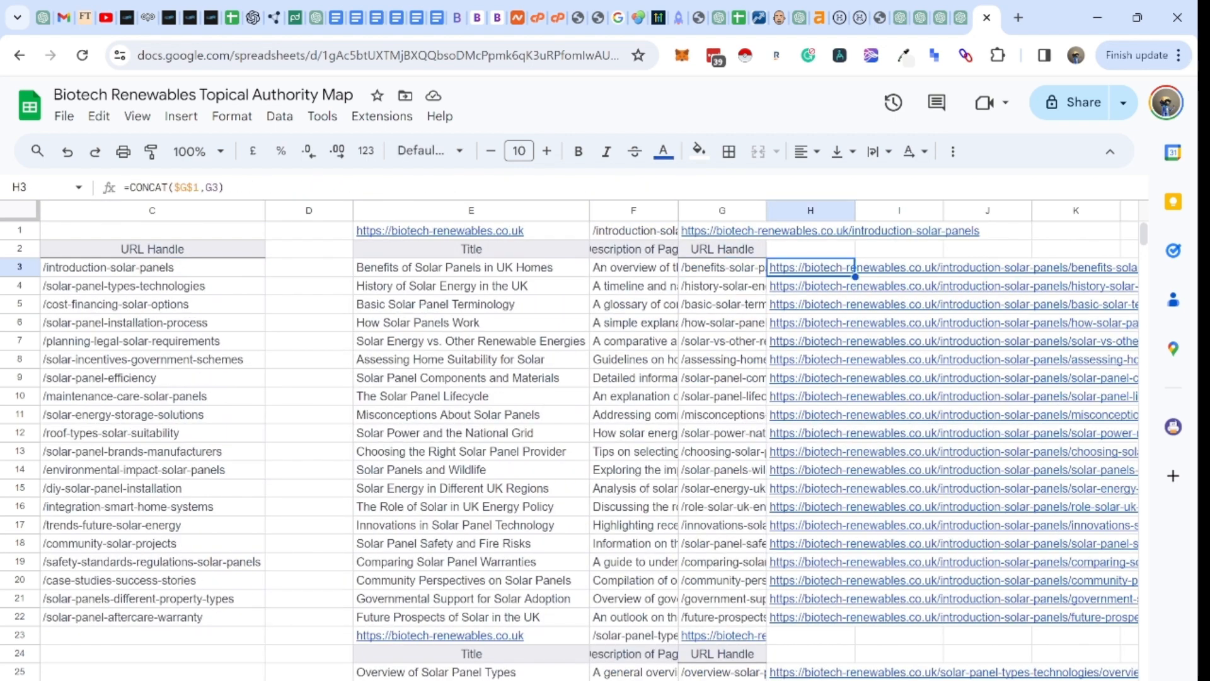
key(shift+Down)
key(shift+Down)
key(shift+Down)
key(shift+Down)
key(shift+Down)
key(shift+Down)
key(shift+Down)
key(shift+Down)
key(shift+Down)
key(shift+Down)
key(shift+Down)
key(shift+Down)
key(shift+Down)
key(shift+Down)
key(shift+Down)
key(shift+Down)
key(shift+Down)
key(shift+Down)
key(shift+Down)
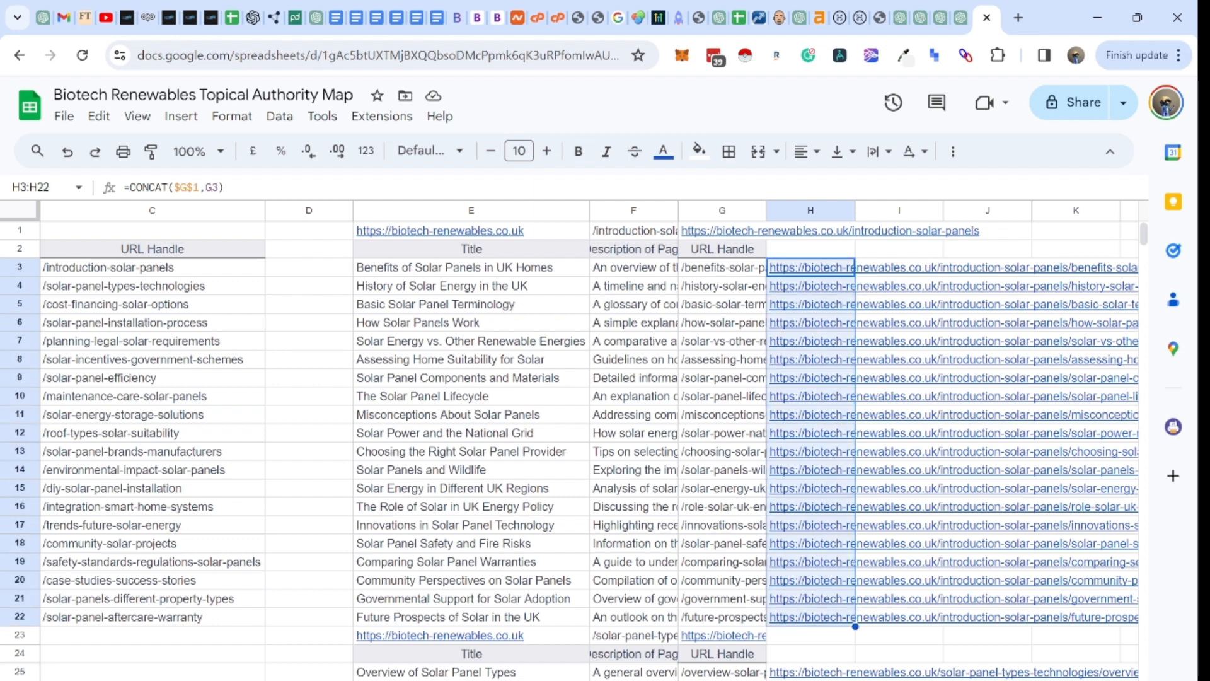
key(Up)
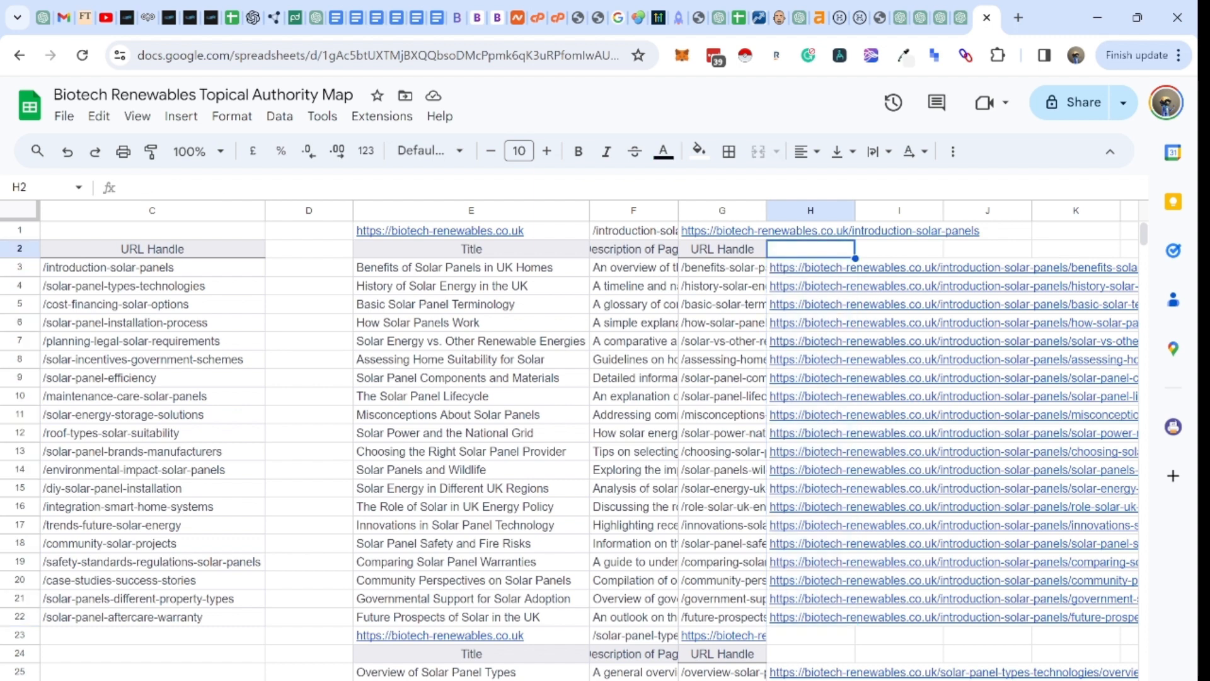
key(Down)
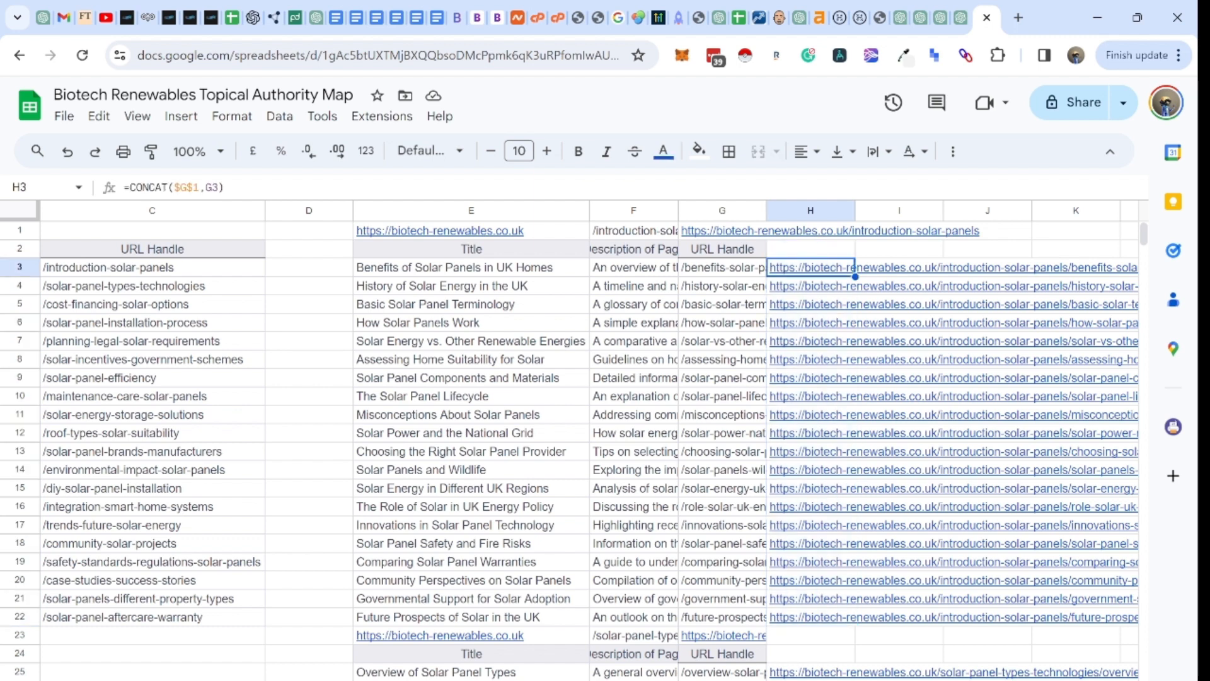
Step: Examine the domain in E1 and the pillar's URL handle in F1 above the introduction subpage table
key(Left)
key(Left)
key(Left)
key(Left)
key(Up)
key(Up)
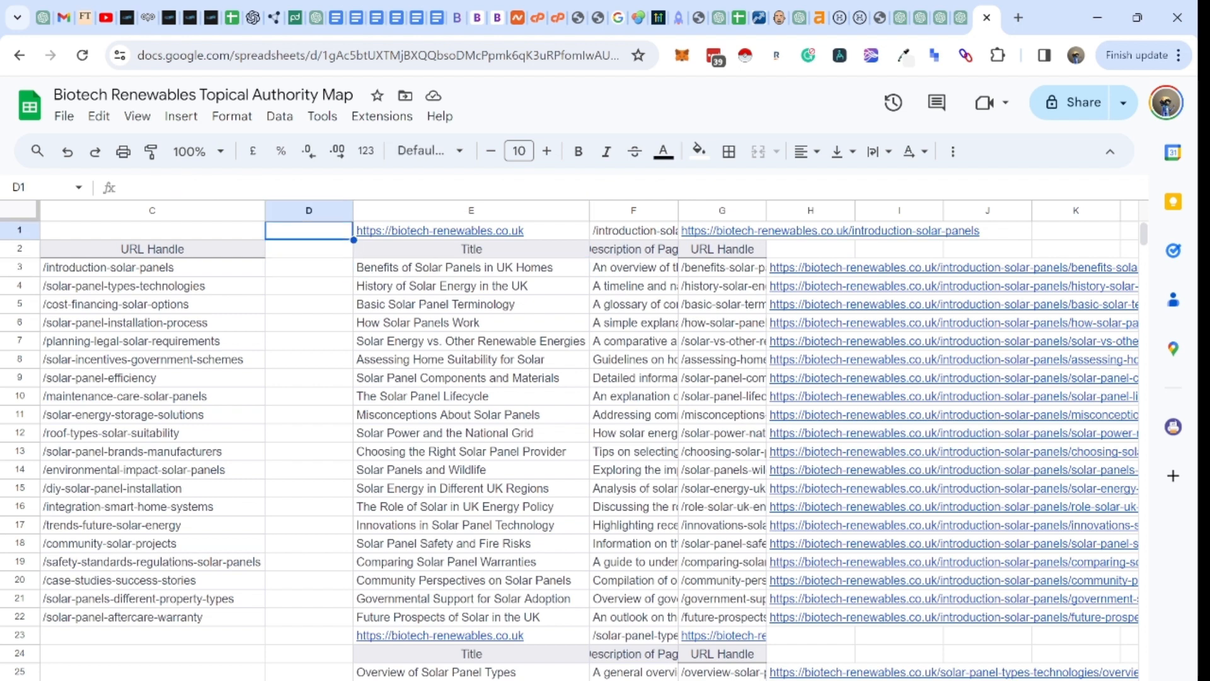
key(Right)
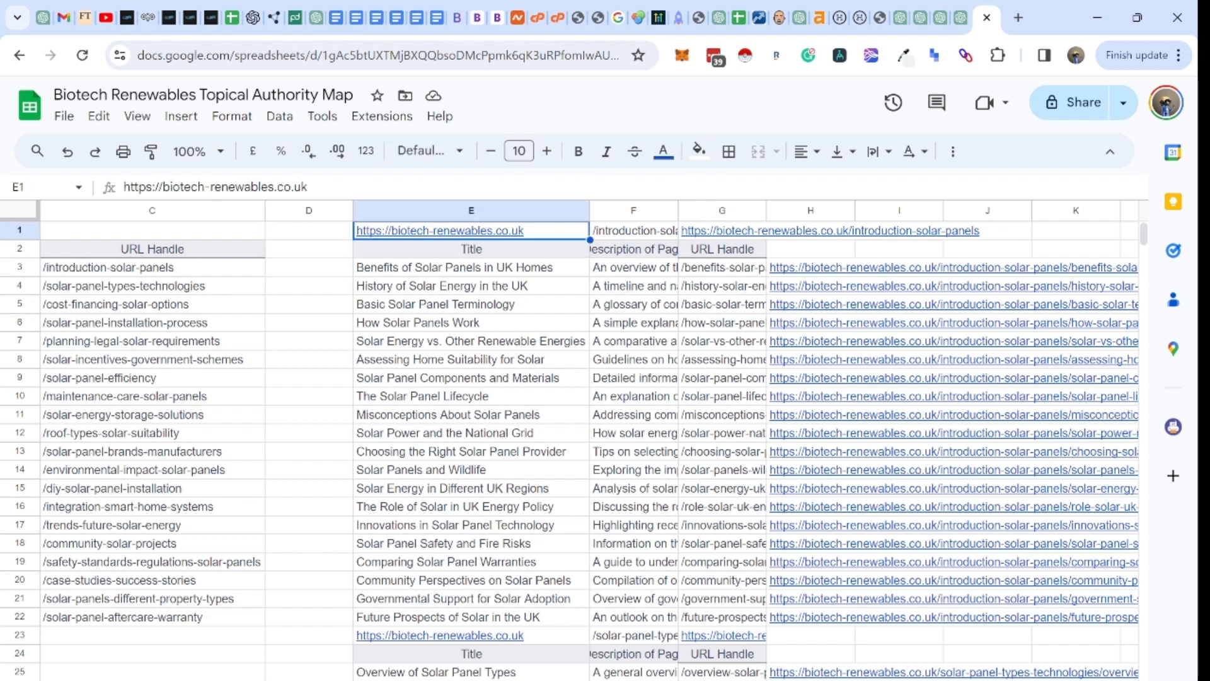
key(Right)
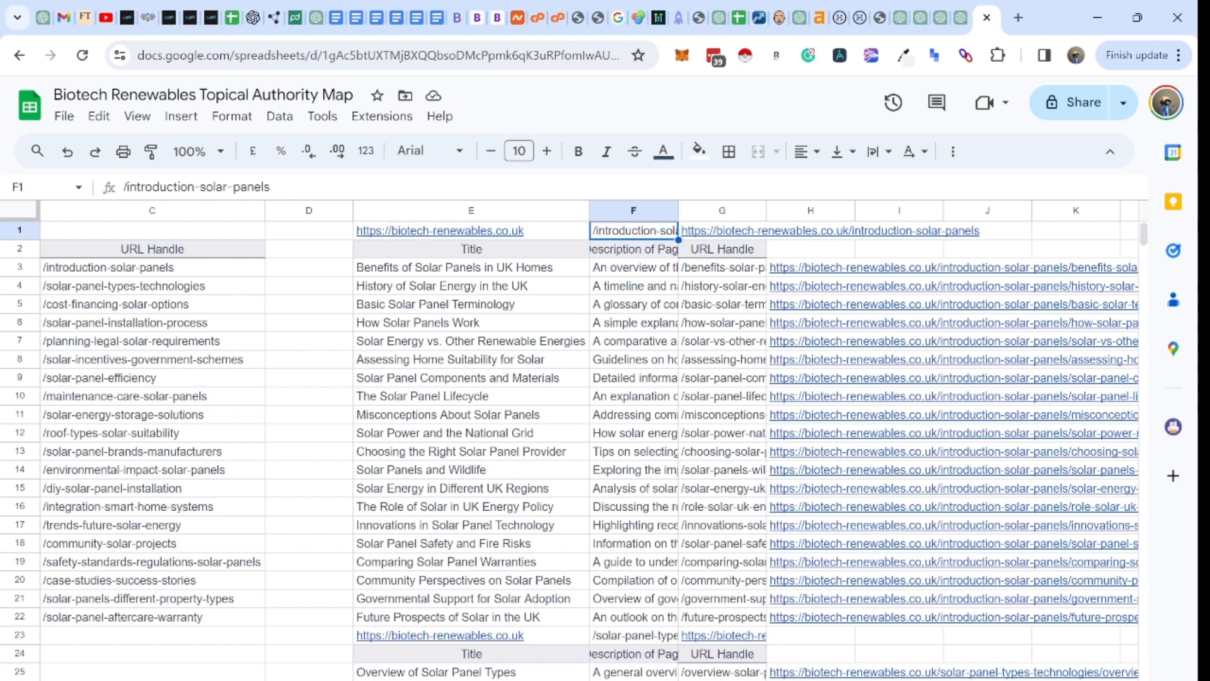
key(Down)
key(Left)
key(Down)
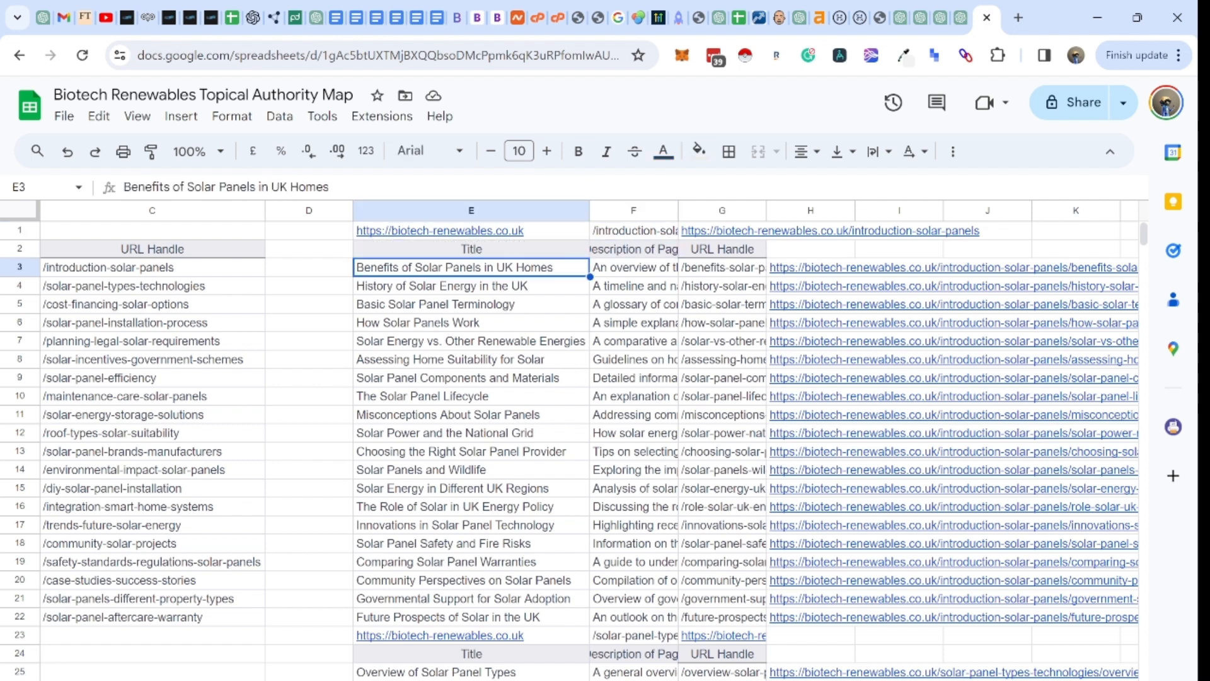
Step: Compare the first pillar page's title, description and URL handle in row 3 with the handle in F1
key(Left)
key(Left)
key(Left)
key(Left)
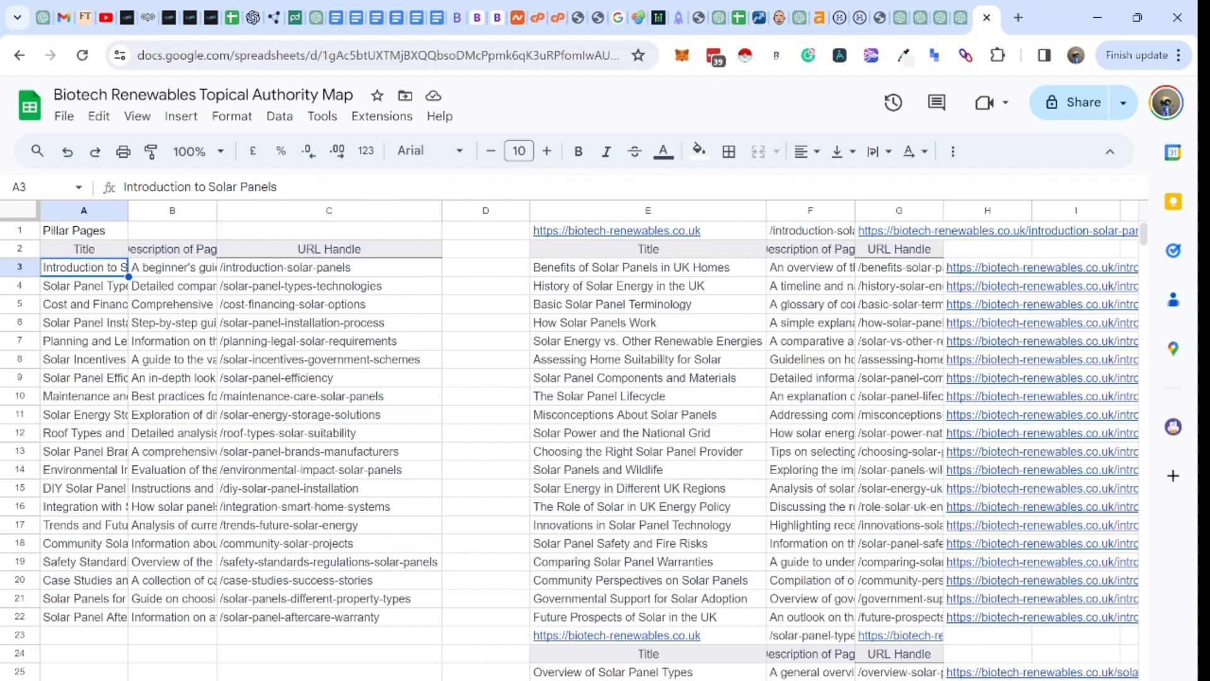
key(shift+Right)
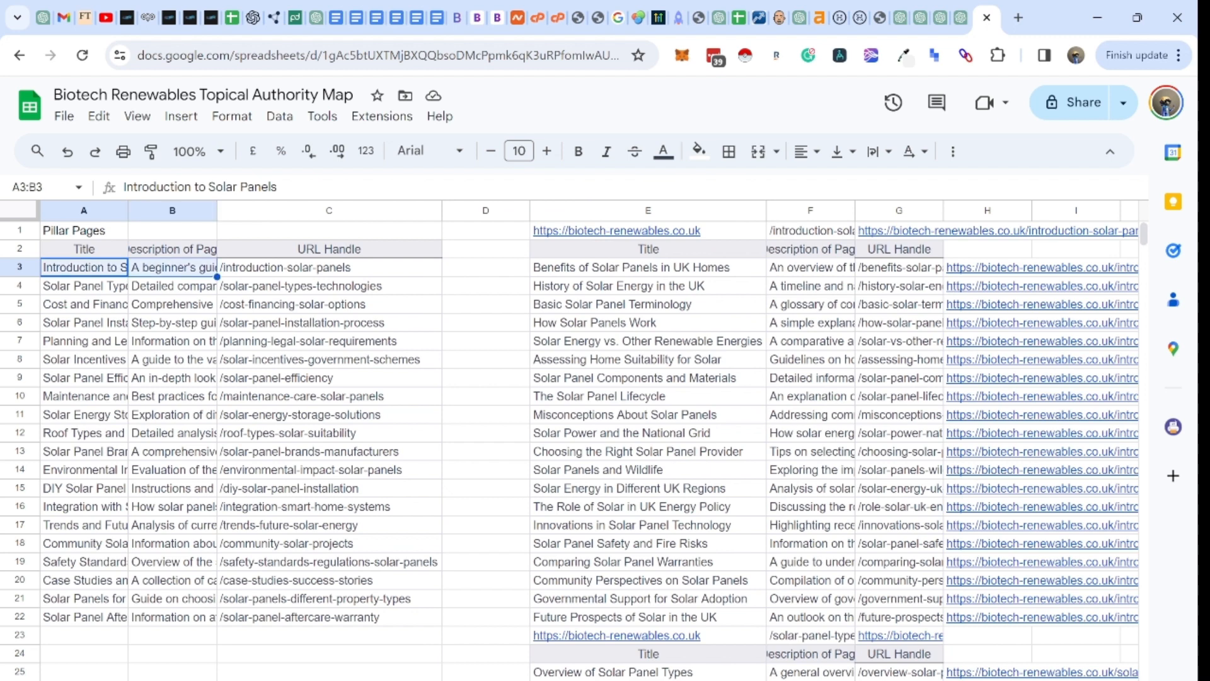
key(Right)
key(Right)
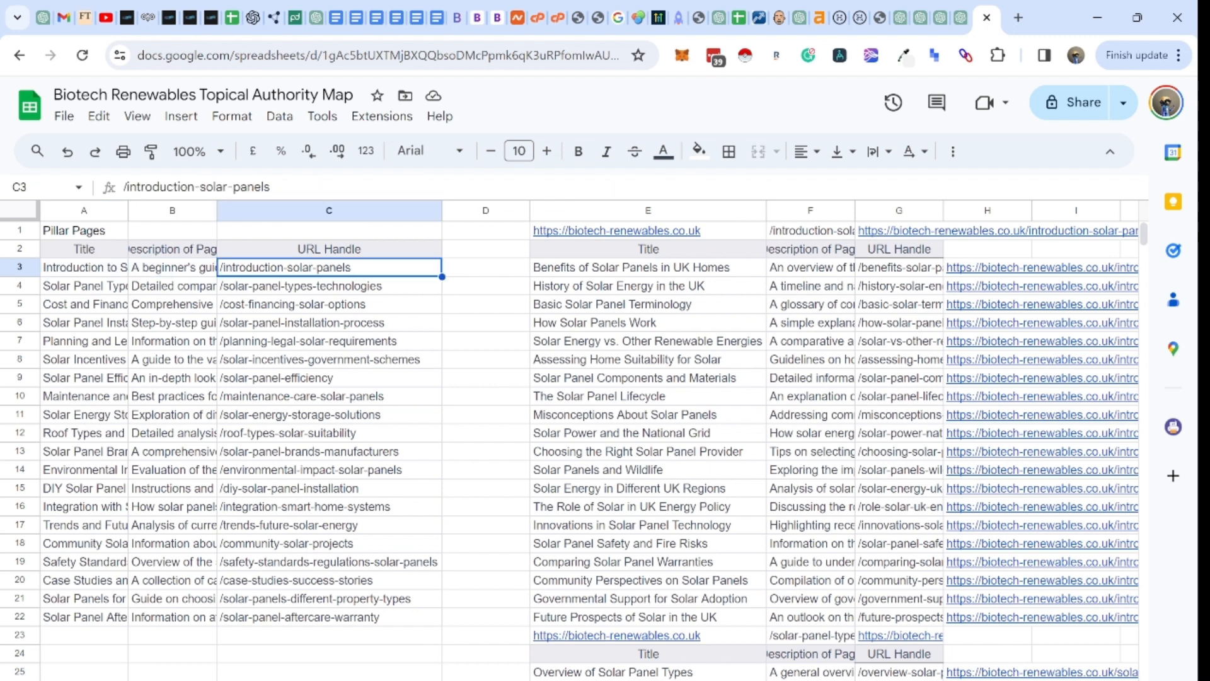
key(Right)
key(Right)
key(Right)
key(Up)
key(Up)
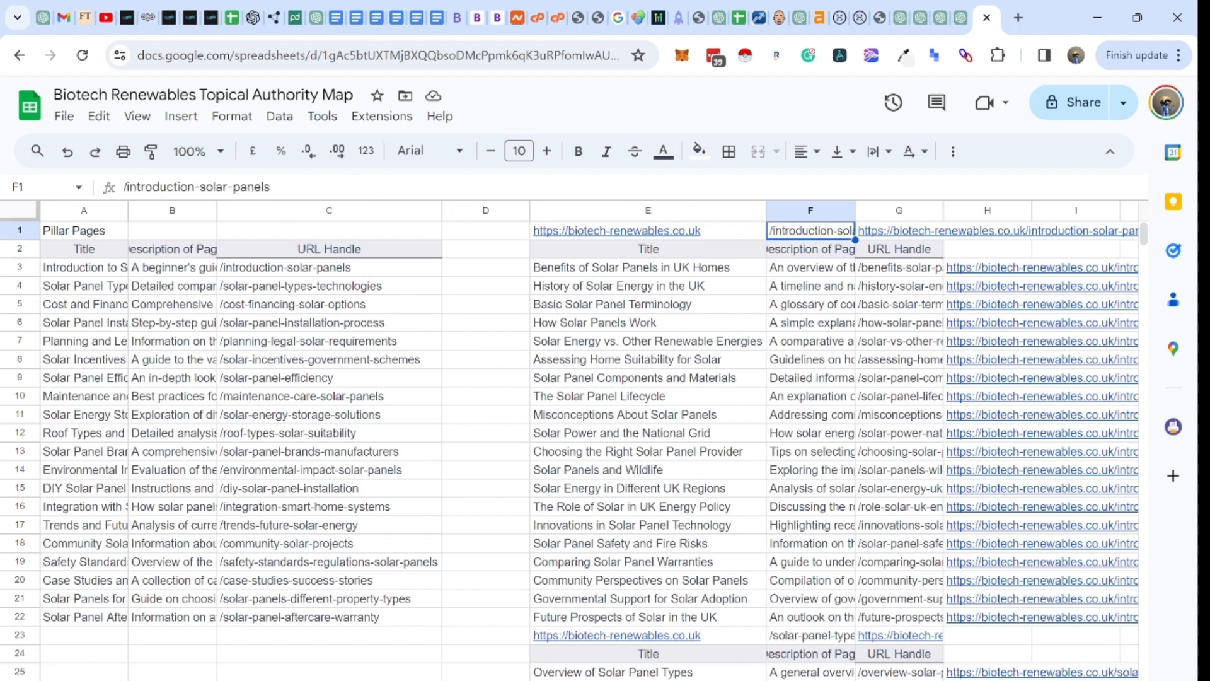
key(Left)
key(Left)
key(Left)
key(Left)
key(Down)
key(Down)
key(Left)
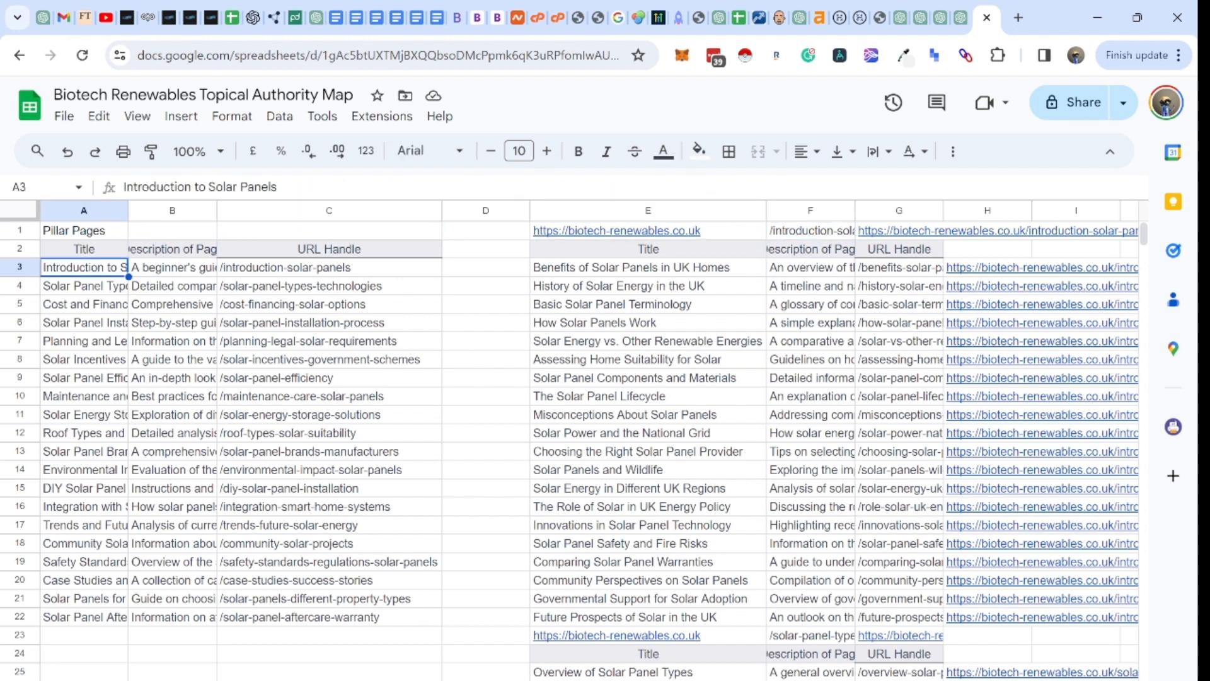
Step: Copy the pillar title "Introduction to Solar Panels" from A3 into D1, beside the domain
key(ctrl+c)
key(Right)
key(Right)
key(Right)
key(Up)
key(Up)
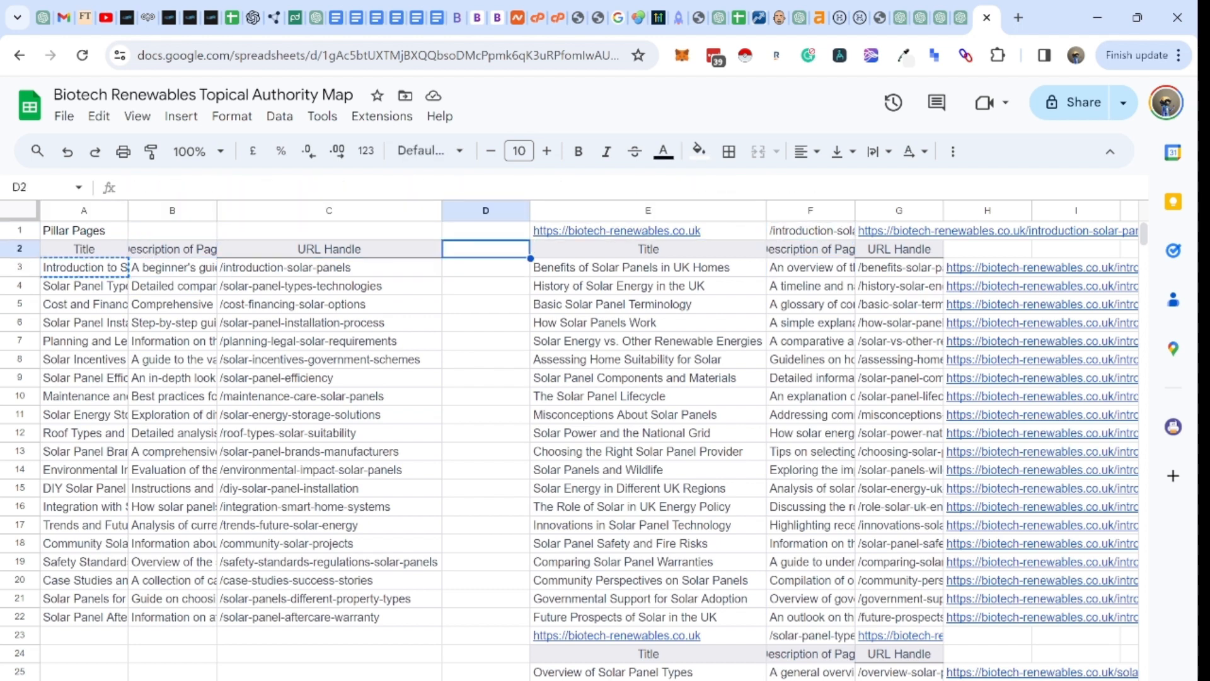
key(ctrl+v)
Step: Examine the CONCAT formula in G1 that joins the domain in E1 with the pillar handle in F1
key(Right)
key(Right)
key(Right)
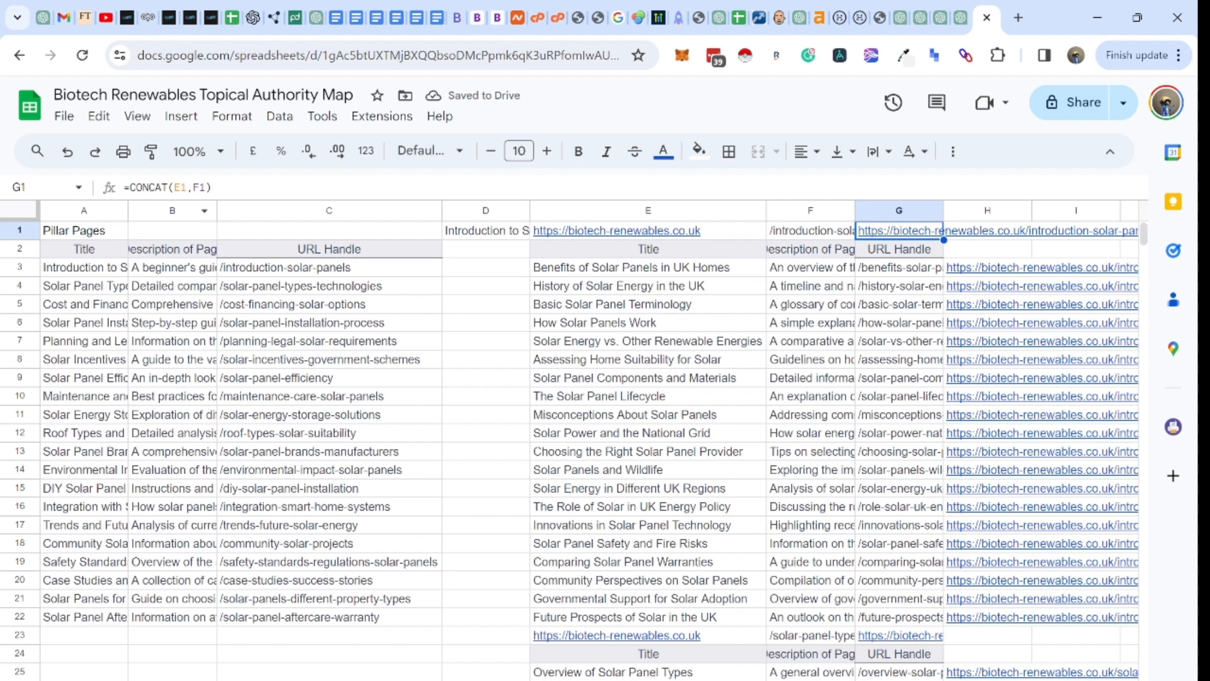
click(218, 188)
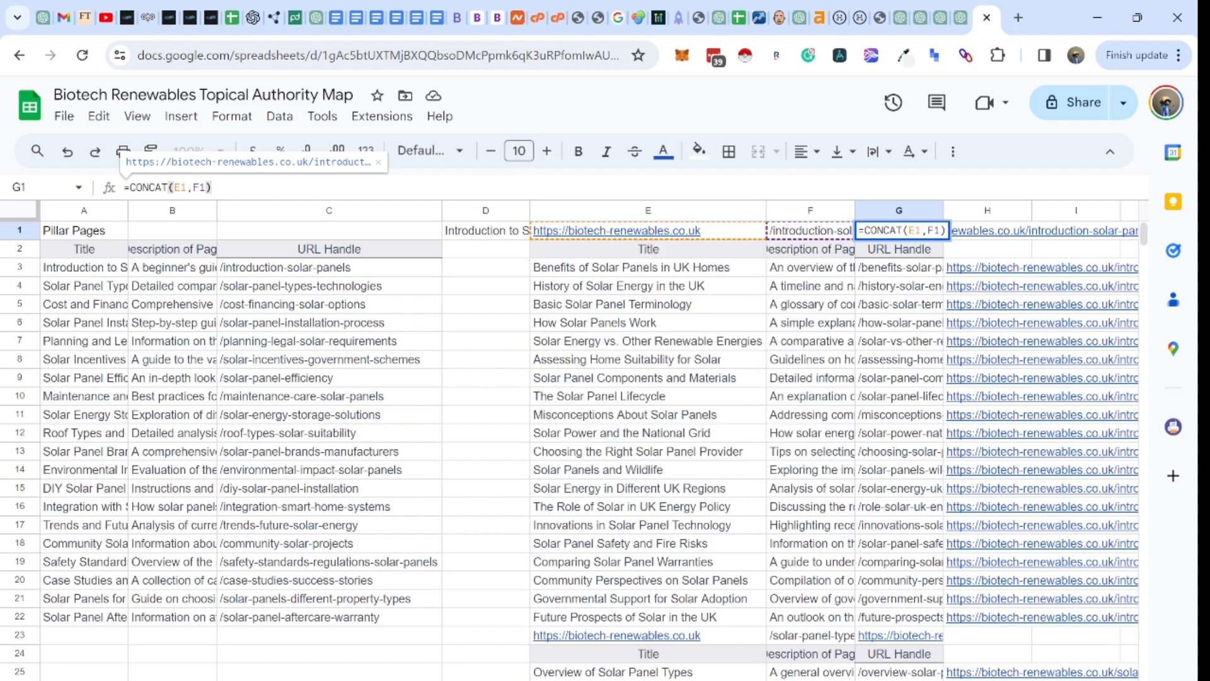
key(Return)
key(Up)
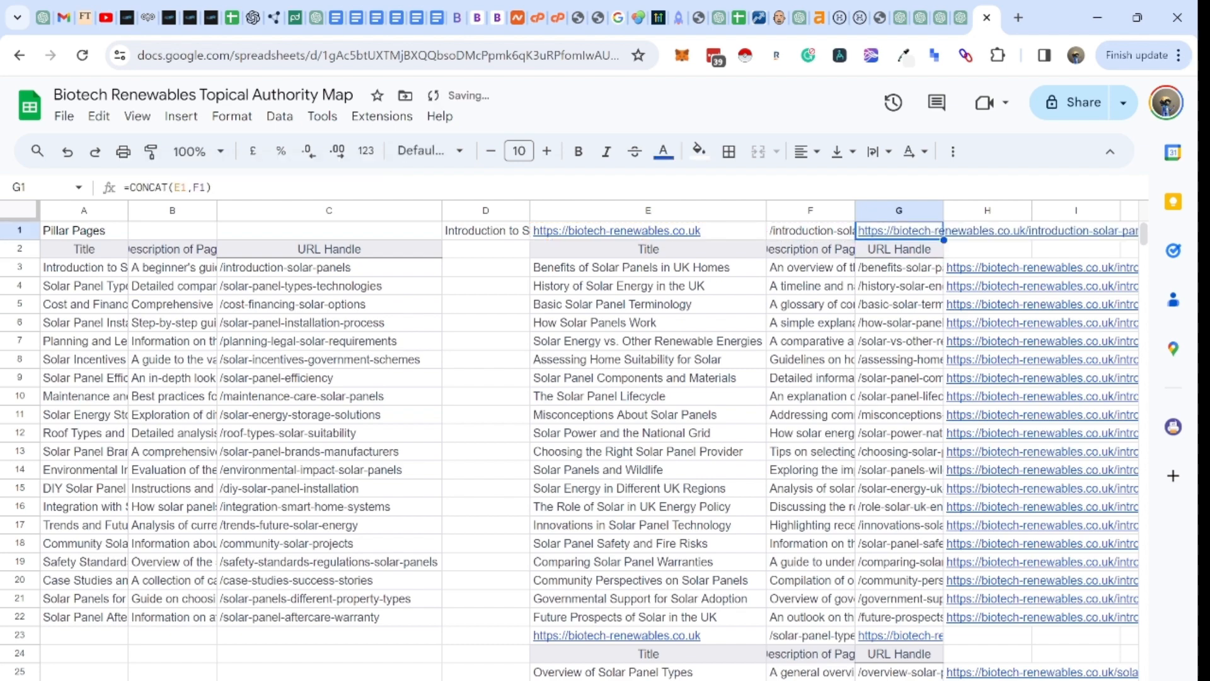
Step: Review the introduction pillar's subpage table, checking the first subpage's URL handle in G3 and title in E3
key(Right)
key(Right)
key(Right)
key(Right)
key(Left)
key(Left)
key(Left)
key(Left)
key(Left)
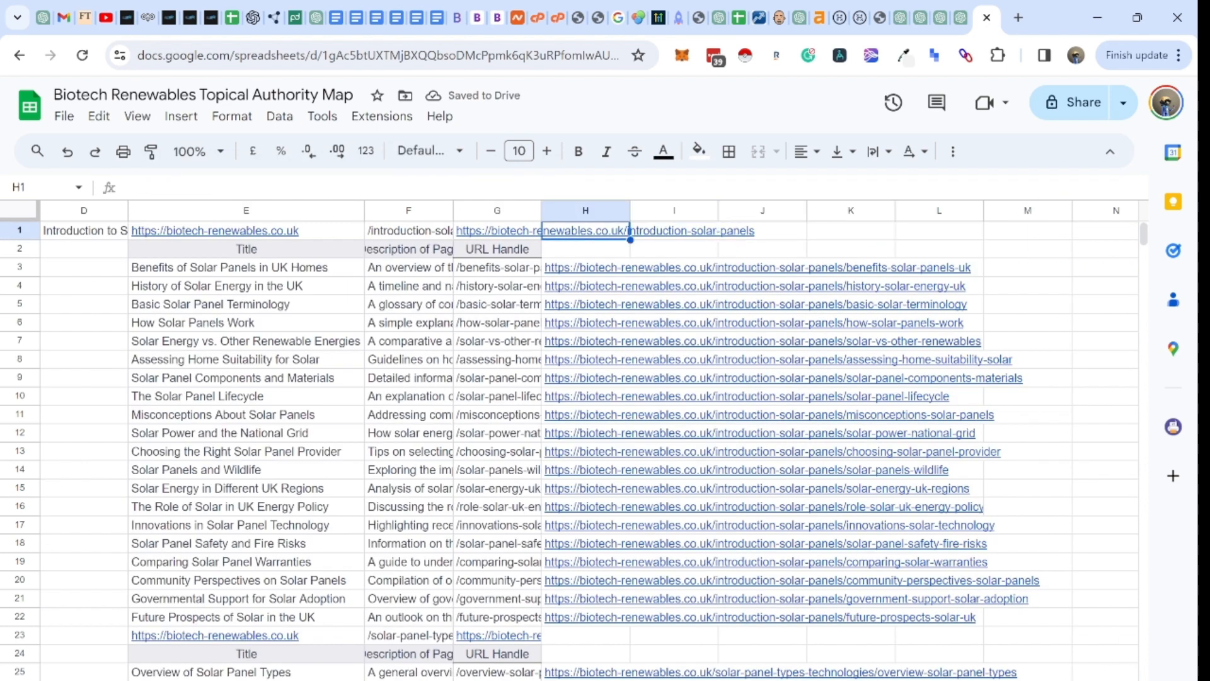
key(Right)
key(Down)
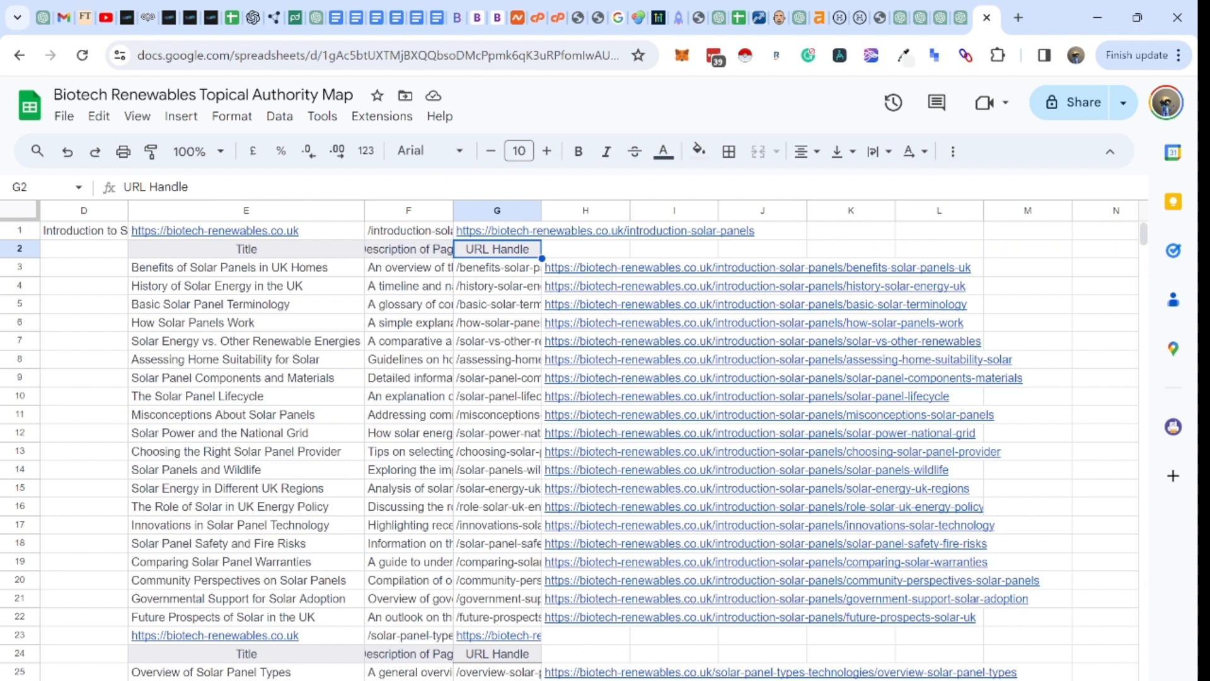
key(Down)
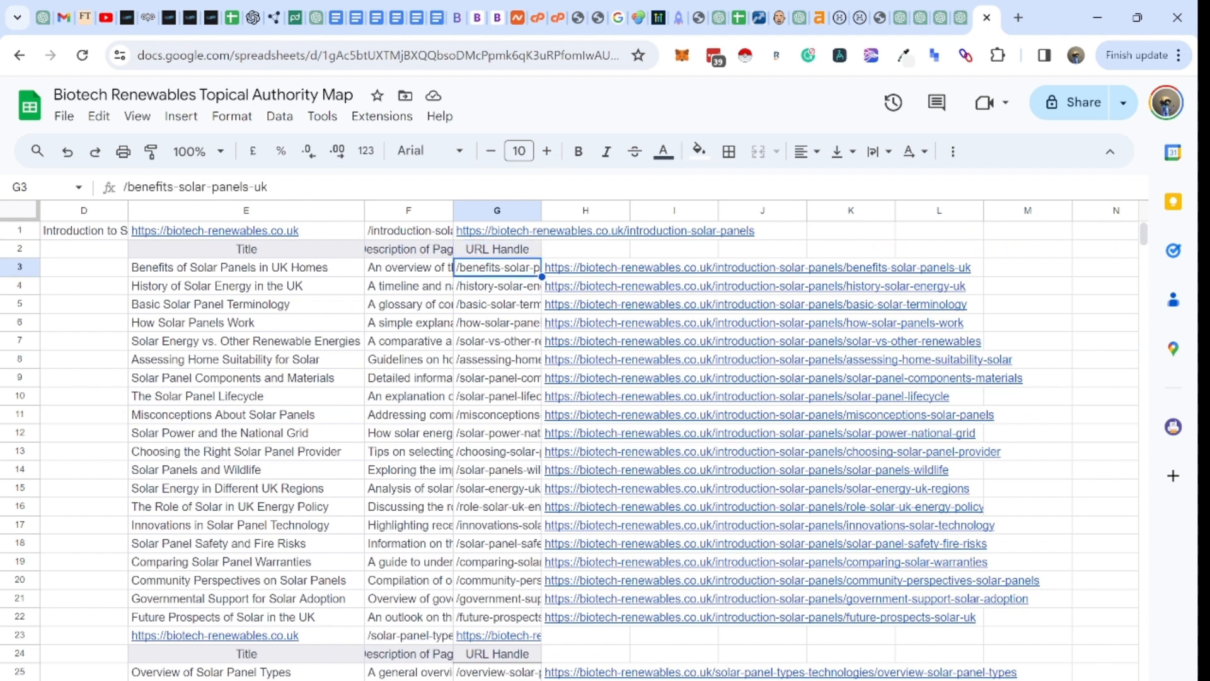
key(Left)
key(Left)
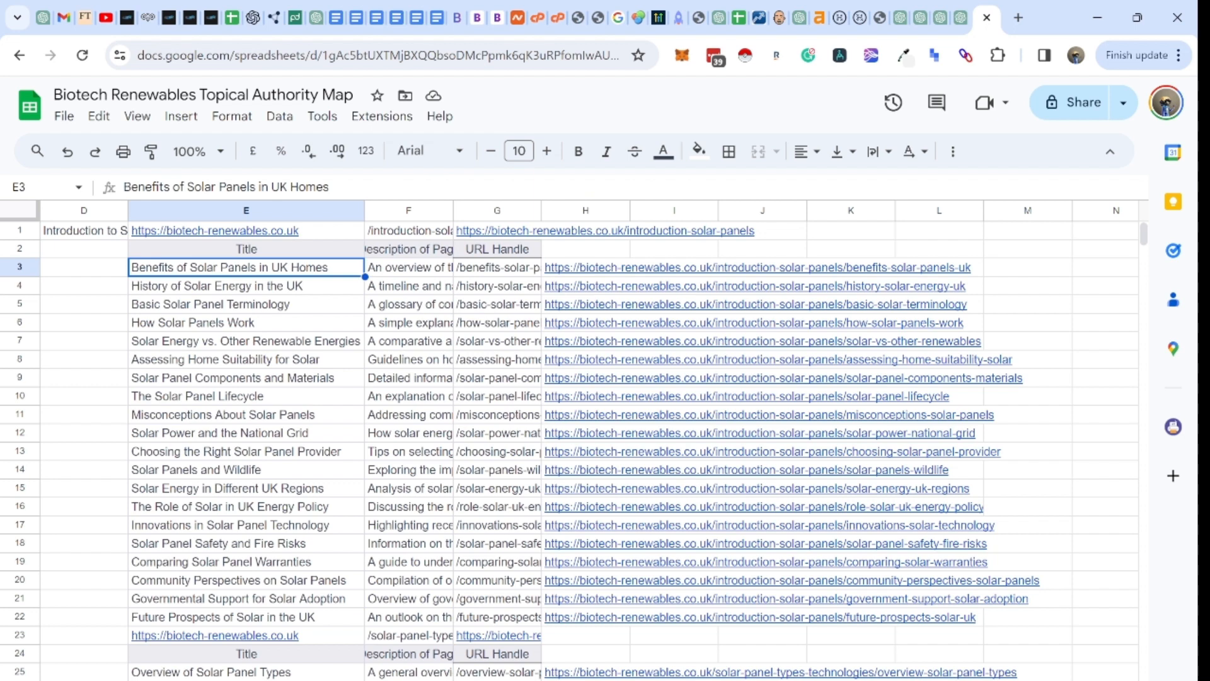
Step: Examine the CONCAT formula in H3 that joins the locked pillar URL in G1 with the subpage handle in G3
key(Right)
key(Right)
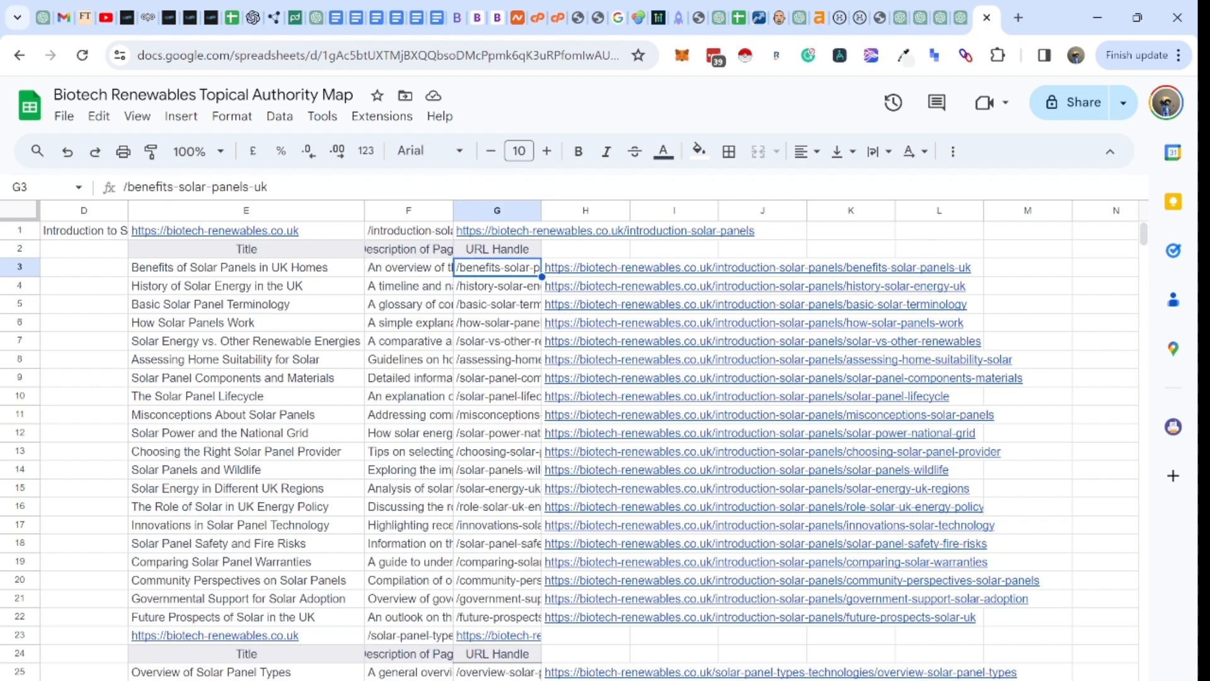
key(Right)
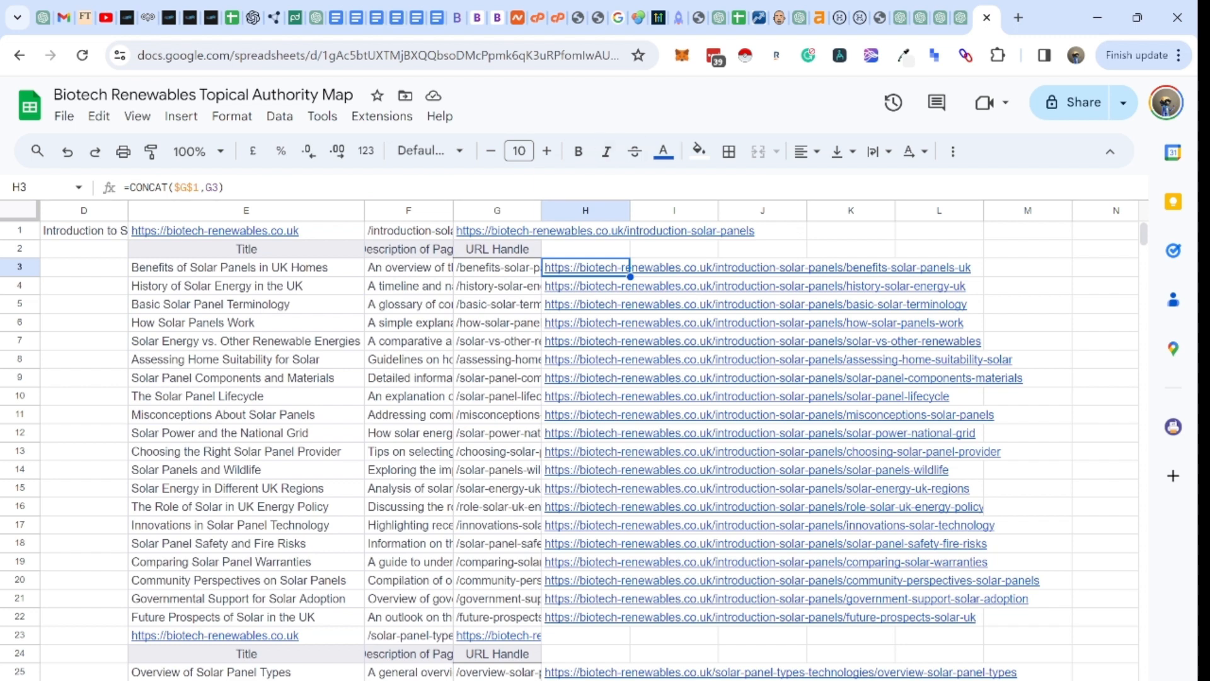
click(174, 188)
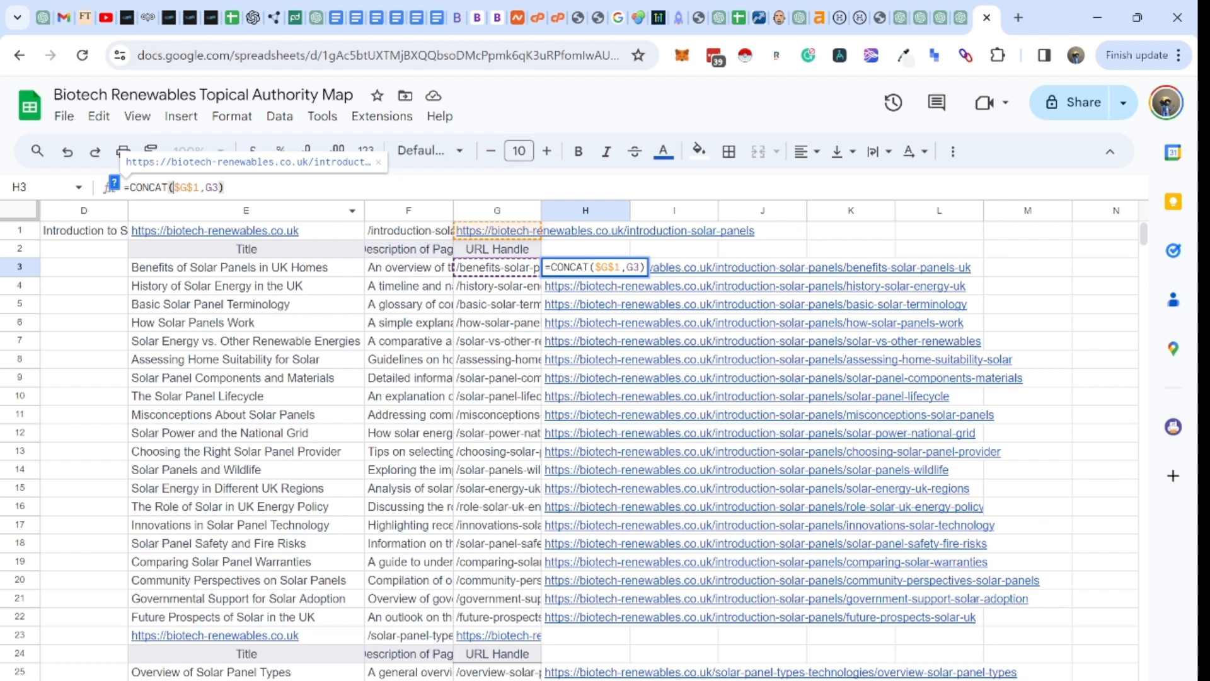
mouse_move(195, 231)
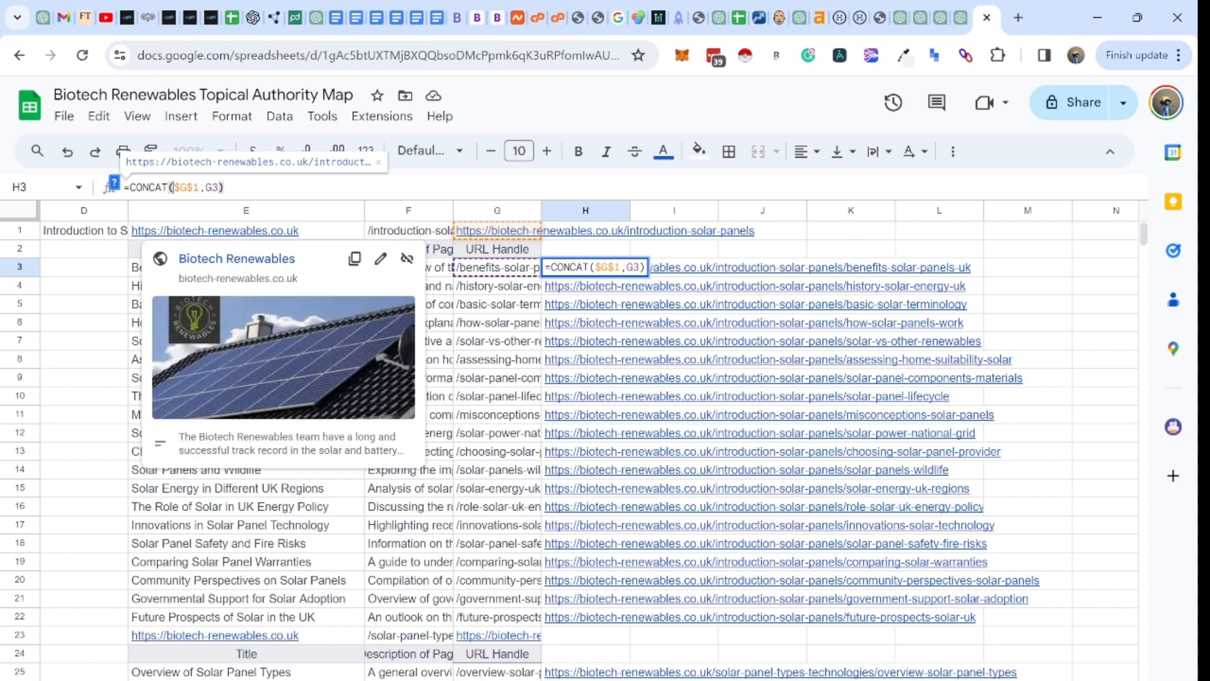
mouse_move(496, 231)
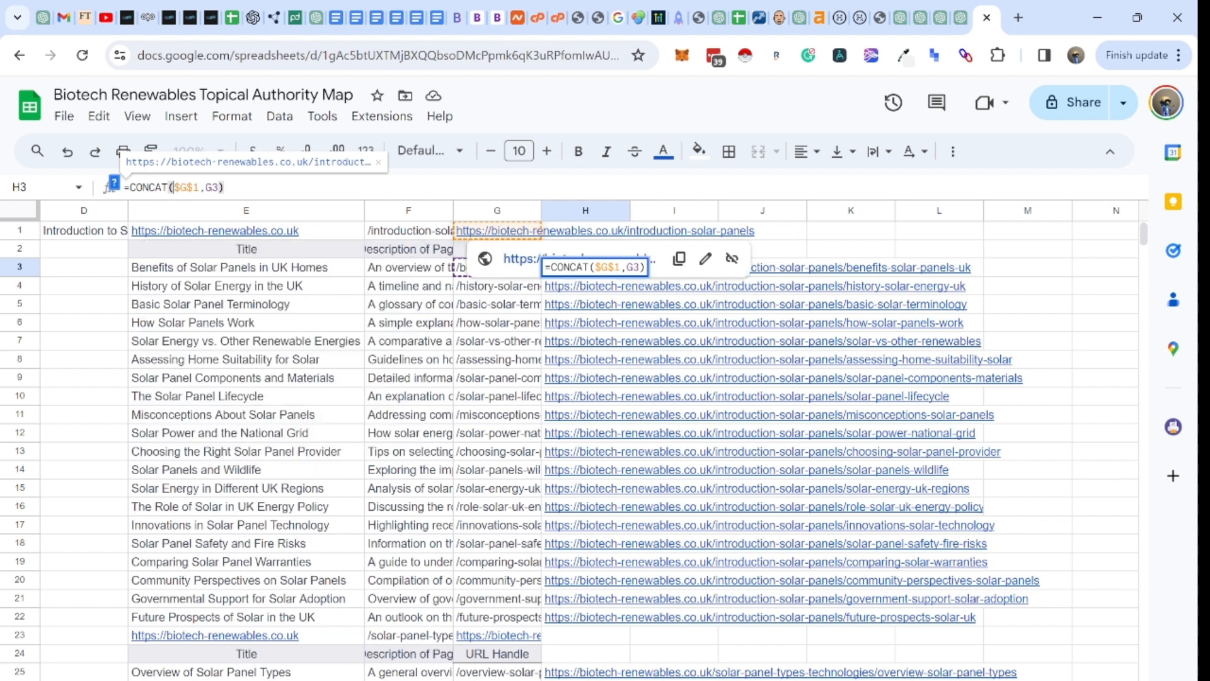
key(Return)
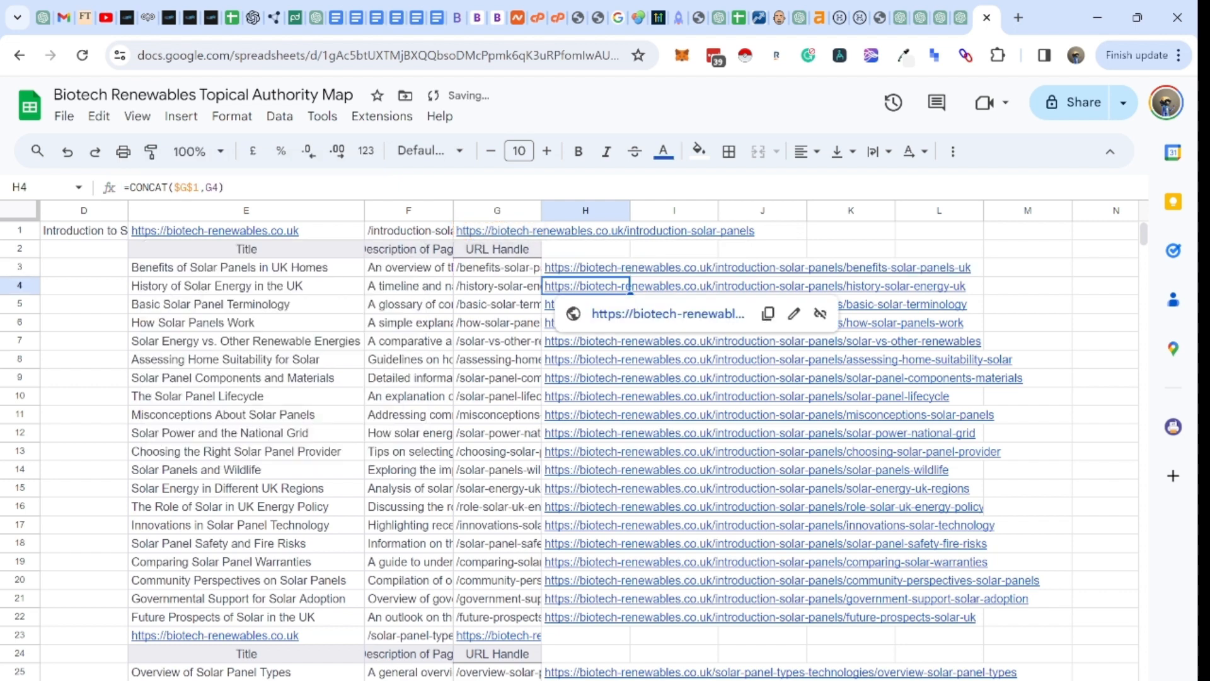
Step: Compare the CONCAT formulas in H4 to H8 with the subpage handles beside them, checking the locked reference to G1
click(199, 187)
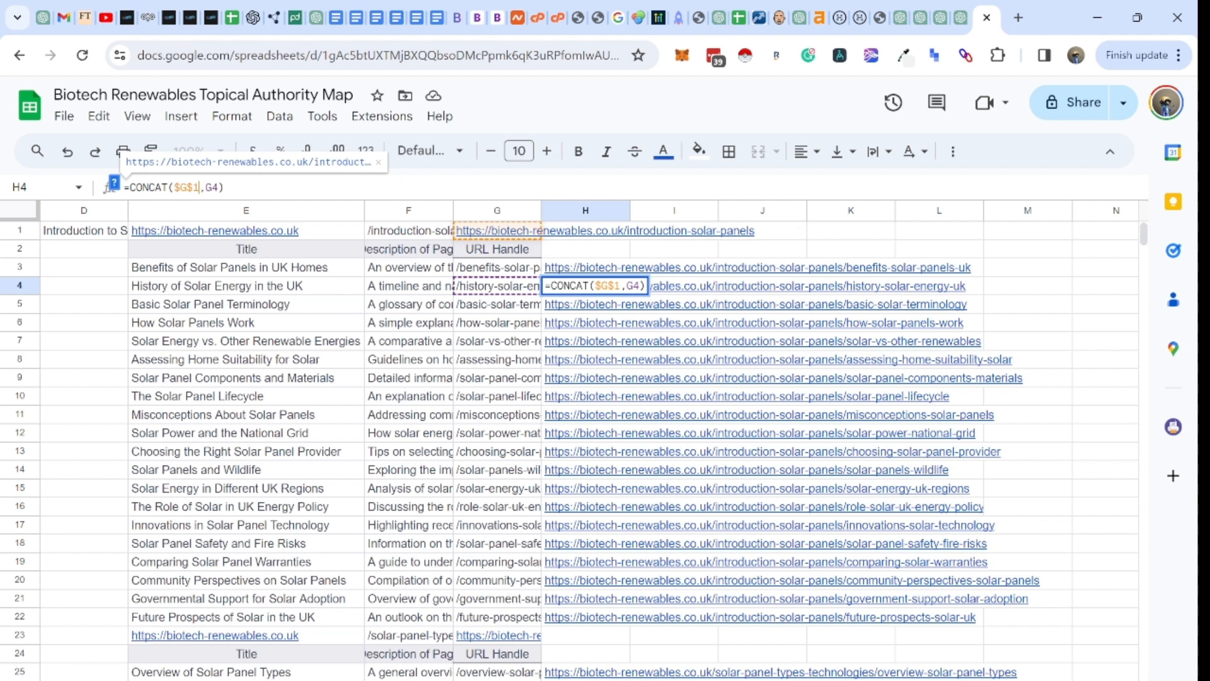
key(Return)
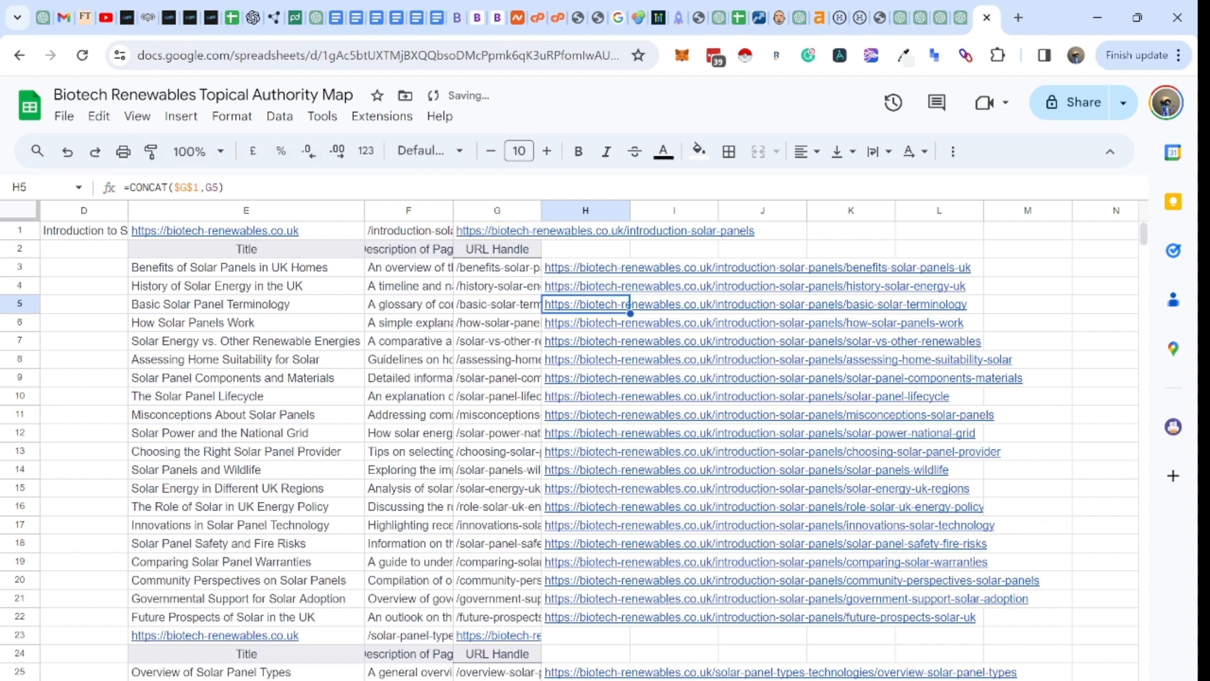
key(Up)
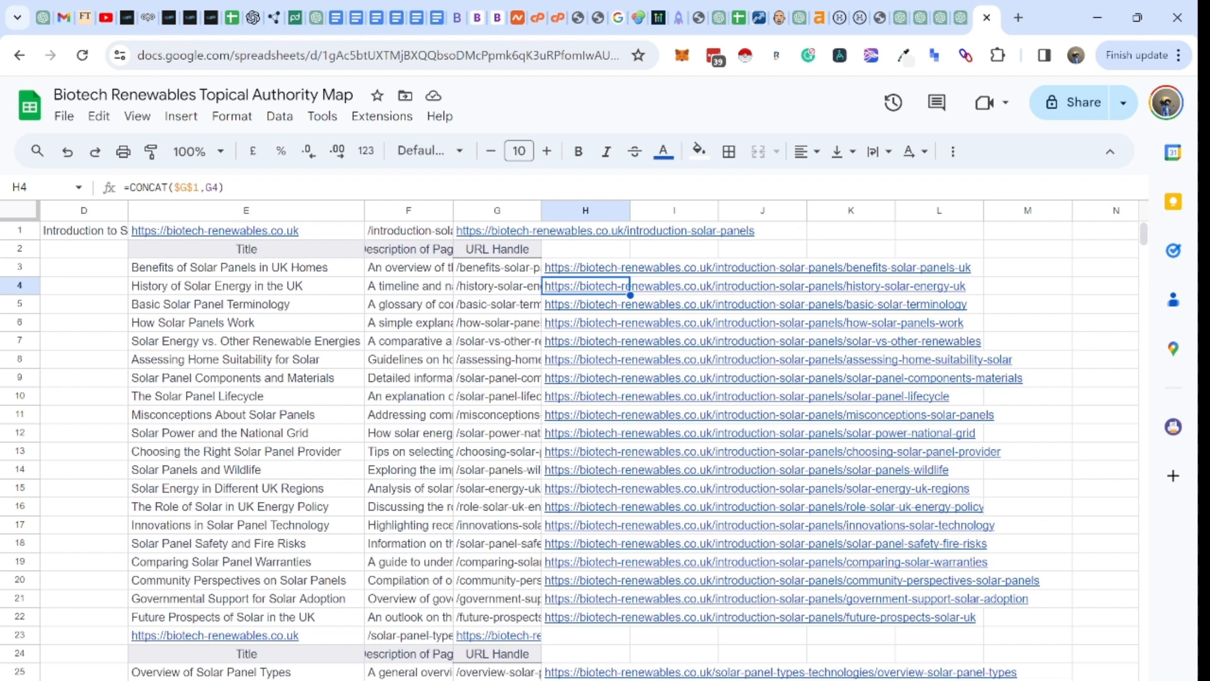
key(Down)
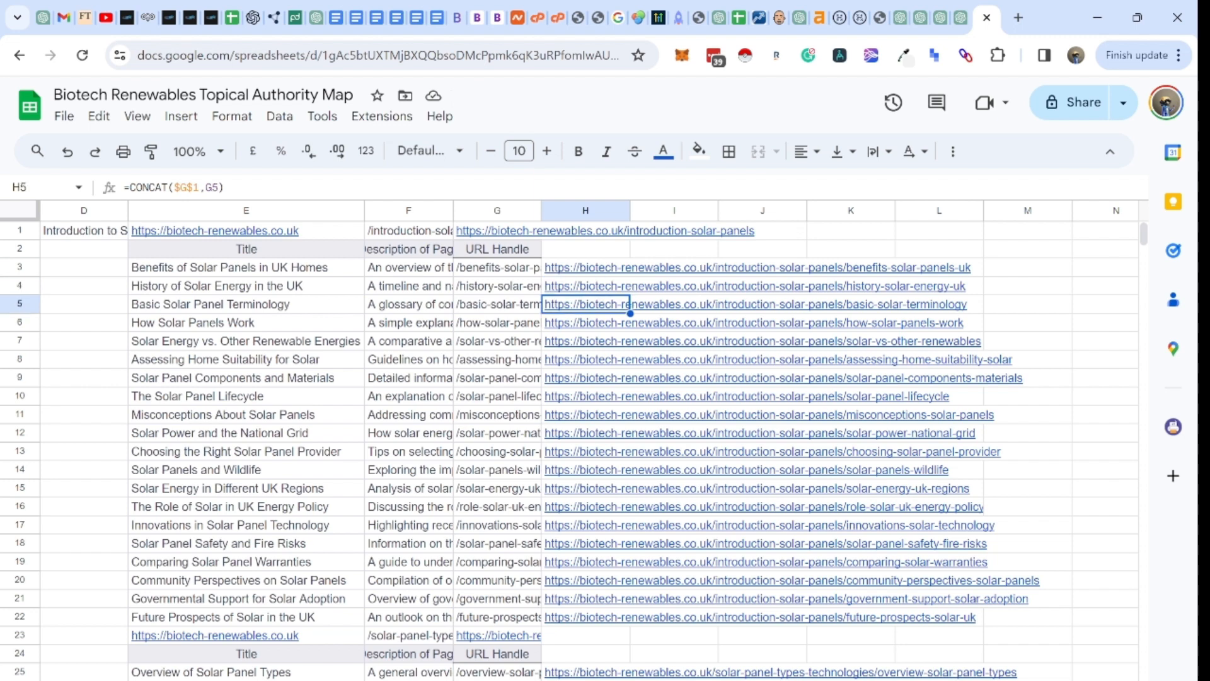
key(Down)
key(Left)
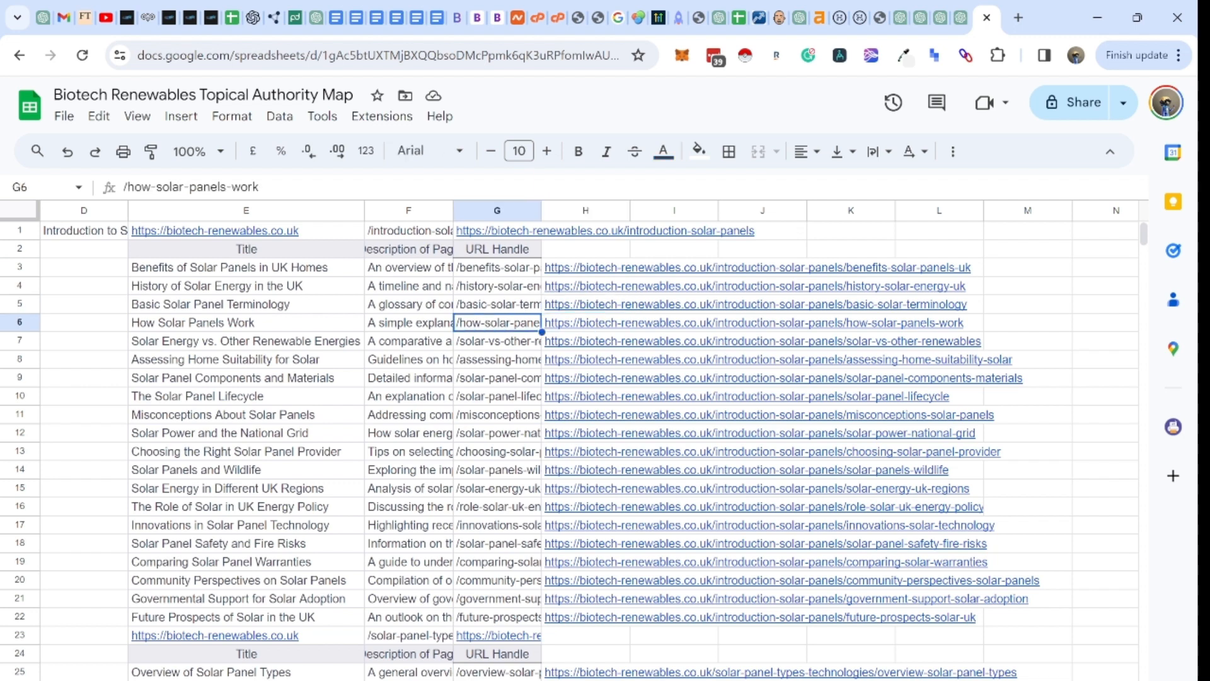
key(Right)
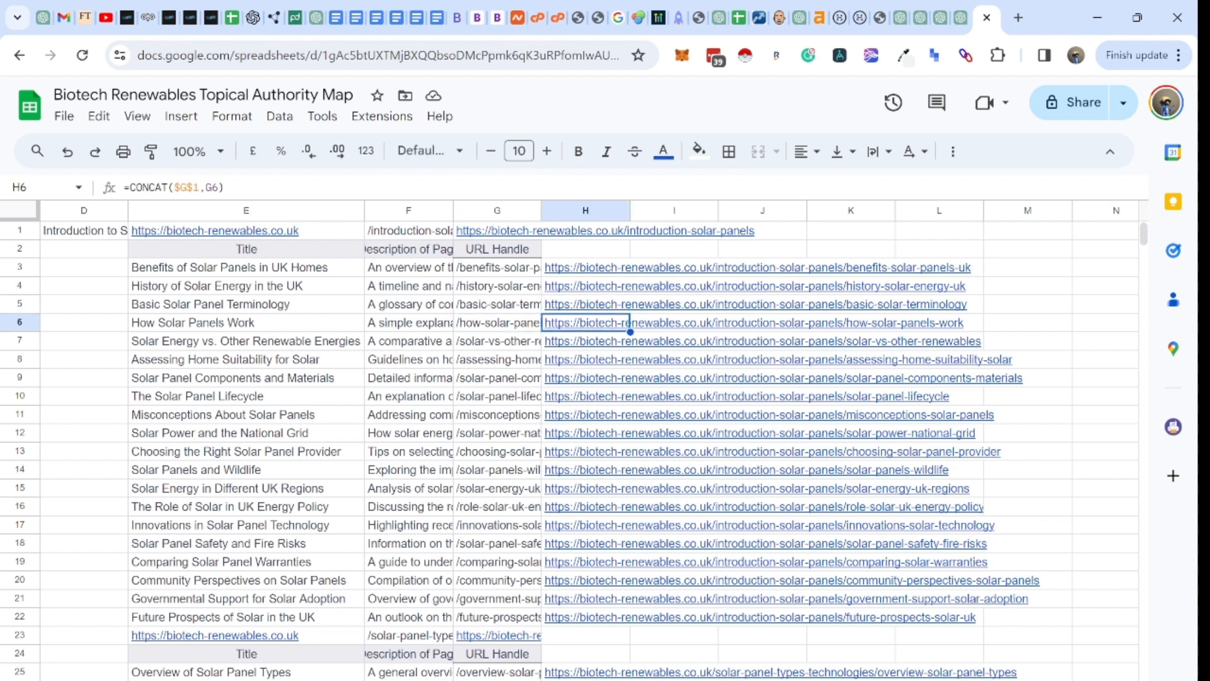
key(Down)
key(Down)
key(Left)
key(Right)
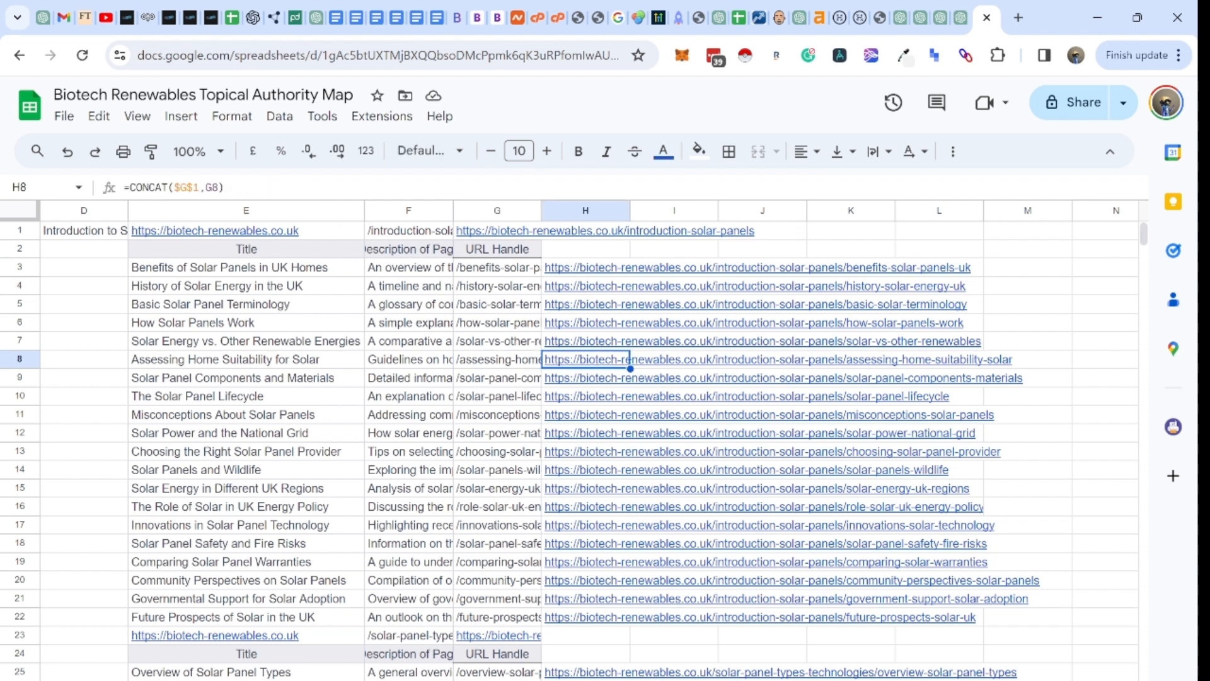
Step: Check the URL formulas in column H through the introduction pillar's last subpage in row 22 and back to row 3
key(Down)
key(Down)
key(Down)
key(Down)
key(Down)
key(Down)
key(Down)
key(Down)
key(Down)
key(Down)
key(Down)
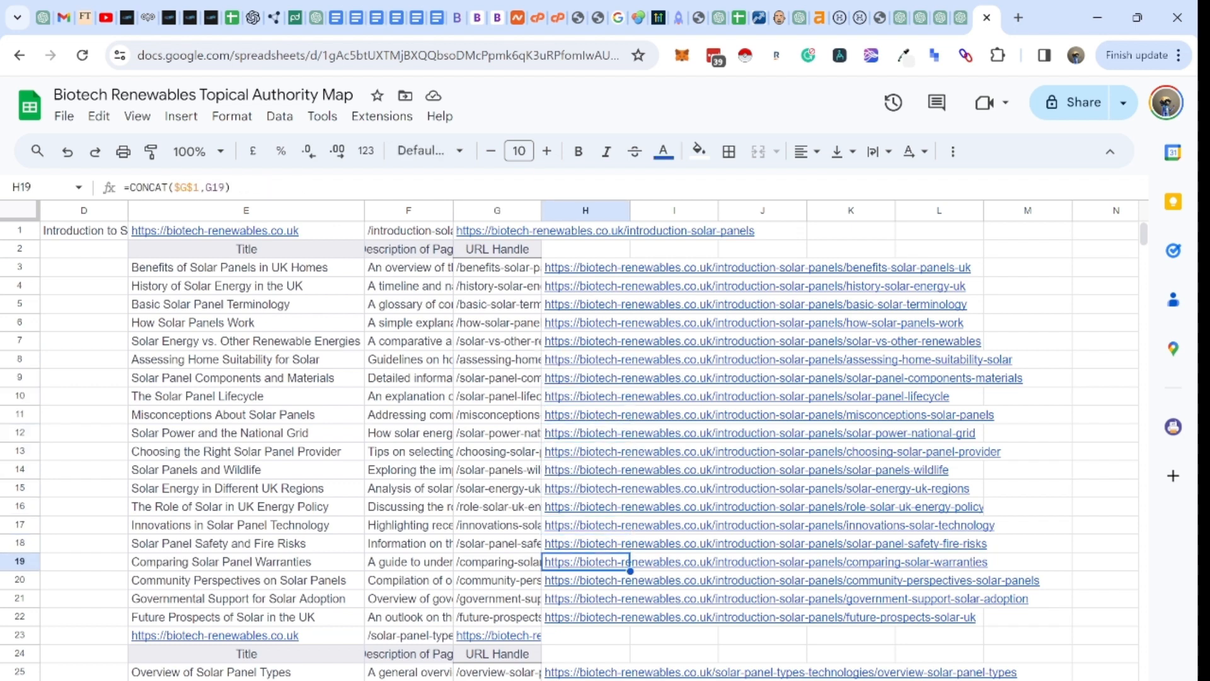
key(Down)
key(Down)
key(Down)
key(Left)
key(Left)
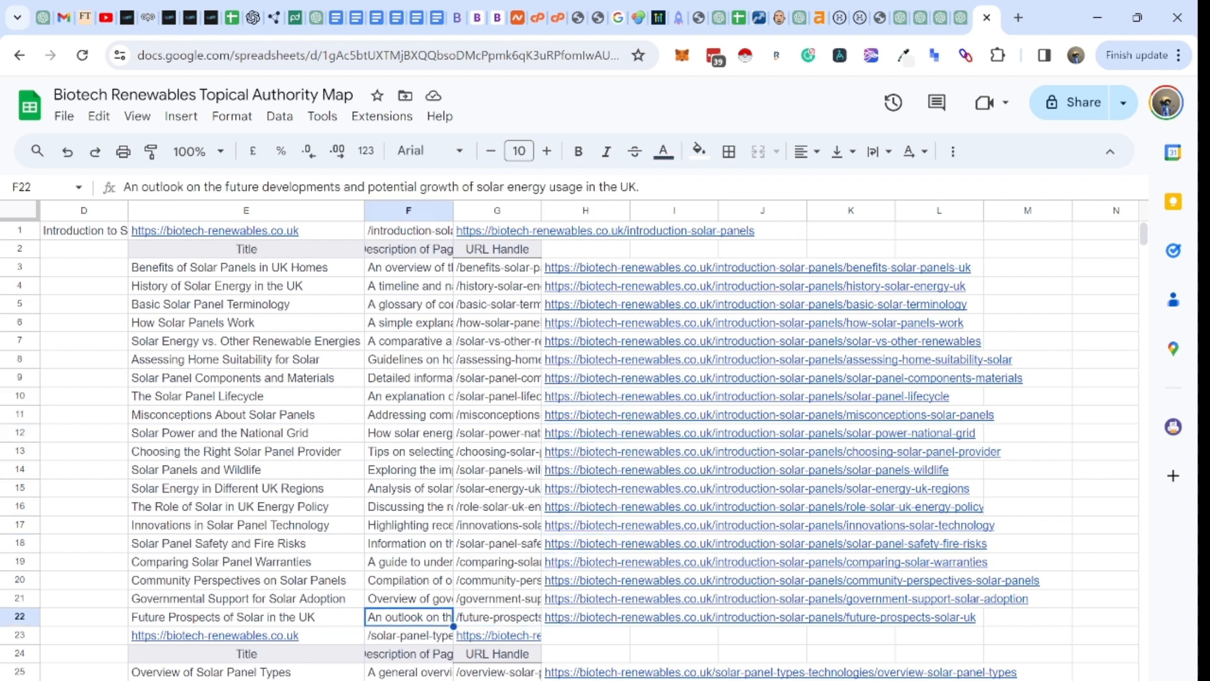
key(Right)
key(Right)
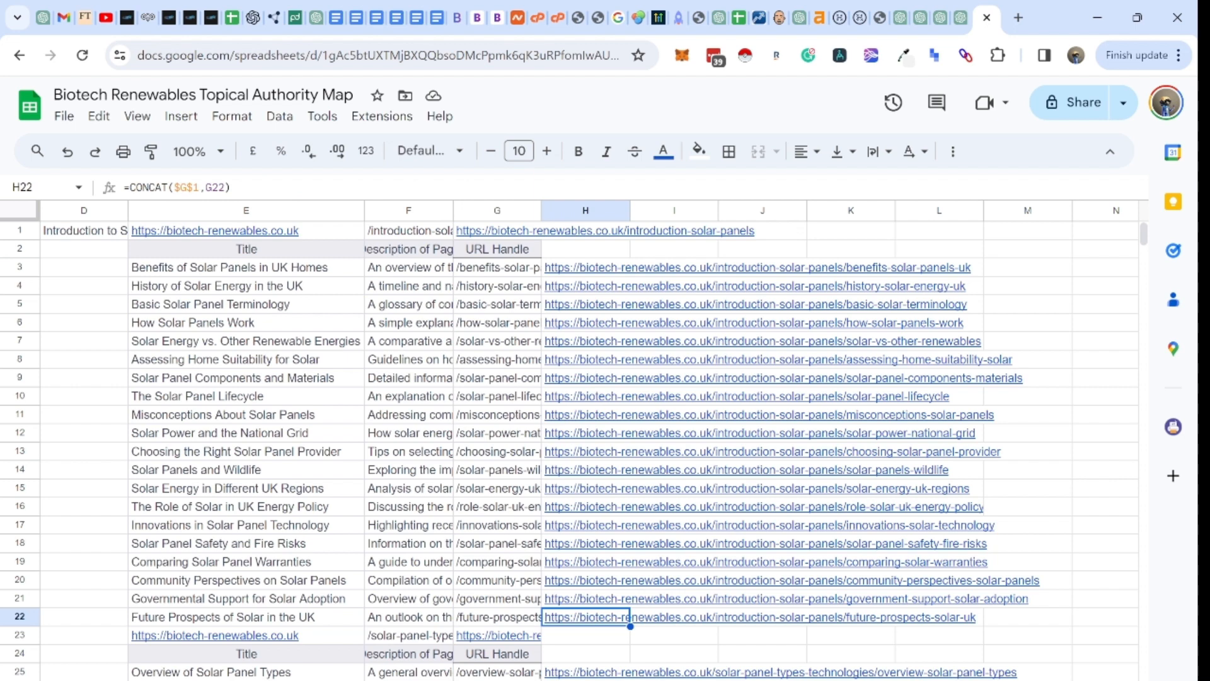
key(Up)
key(Up)
key(Up)
key(Up)
key(Up)
key(Up)
key(Up)
key(Up)
key(Up)
key(Up)
key(Up)
key(Up)
key(Up)
key(Up)
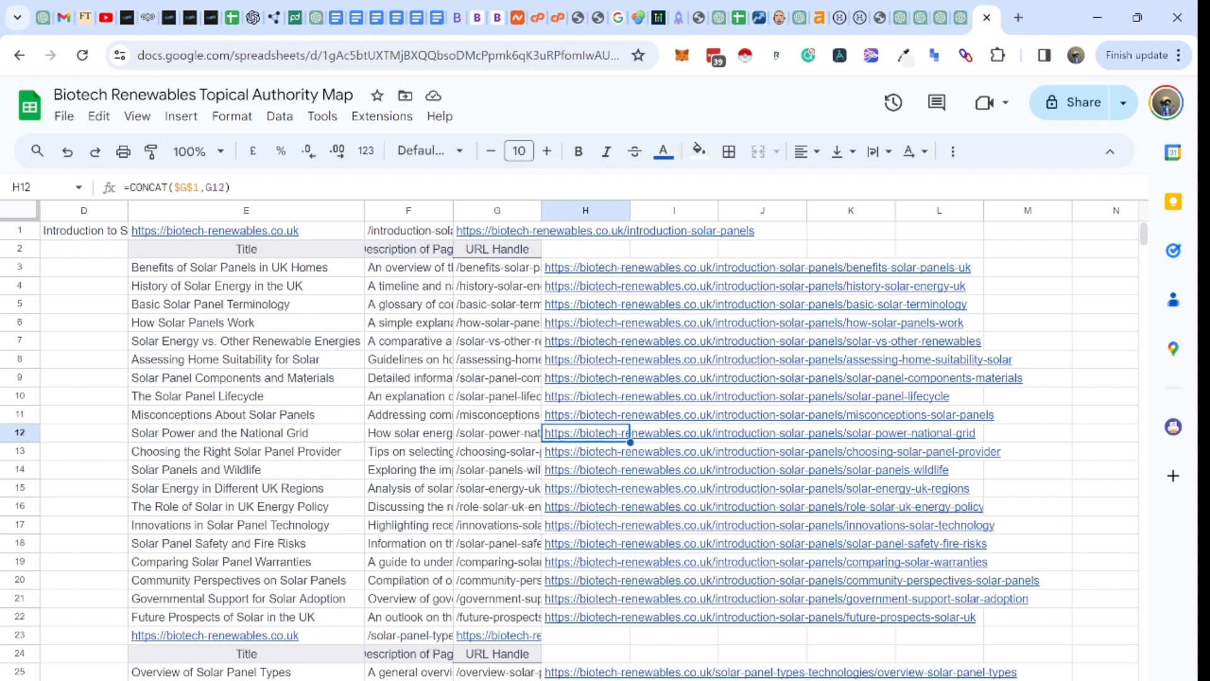
key(Up)
key(Up)
key(Up)
key(Up)
key(Up)
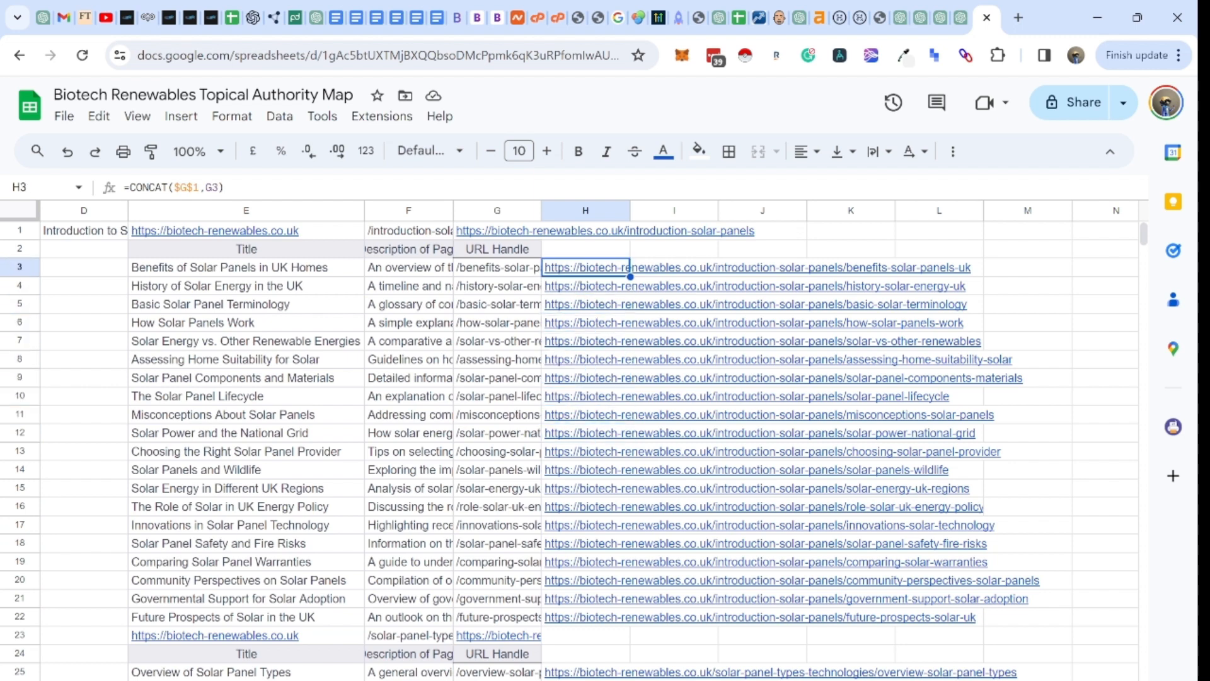
Step: Review the first subpage's title, description, URL handle and full URL across row 3
key(Left)
key(Left)
key(Left)
key(Left)
key(Right)
key(Right)
key(Right)
key(Right)
key(Left)
key(Left)
key(Left)
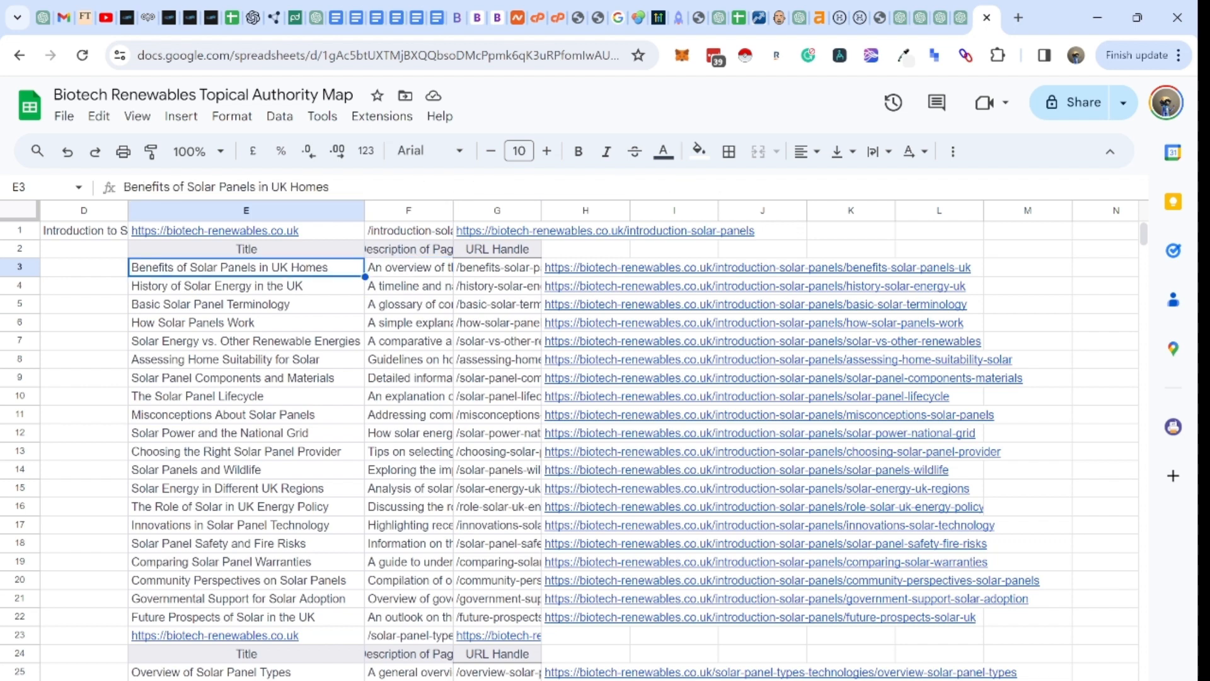
key(Right)
key(Right)
key(Right)
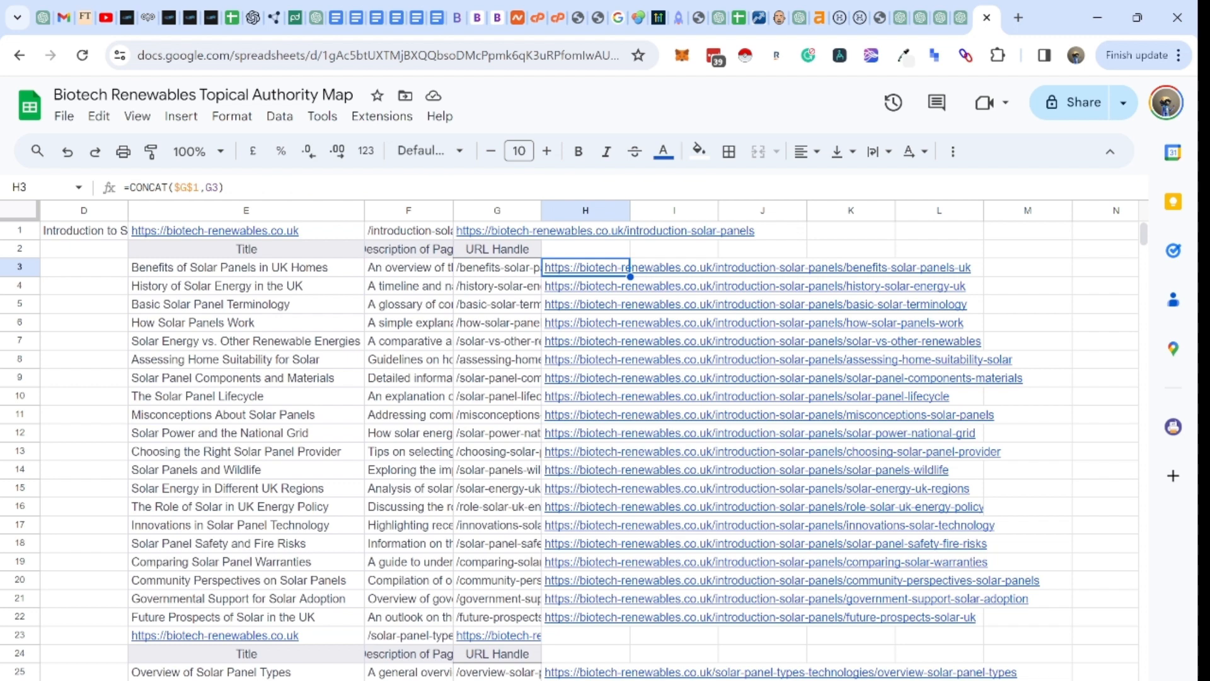
Step: Examine the full subpage URLs in column H for the introduction and the solar panel types pillars, down to the third pillar's table
key(Down)
key(Down)
key(Down)
key(Down)
key(Down)
key(Down)
key(Down)
key(Down)
key(Down)
key(Down)
key(Down)
key(Down)
key(Down)
key(Down)
key(Down)
key(Down)
key(Down)
key(Down)
key(Down)
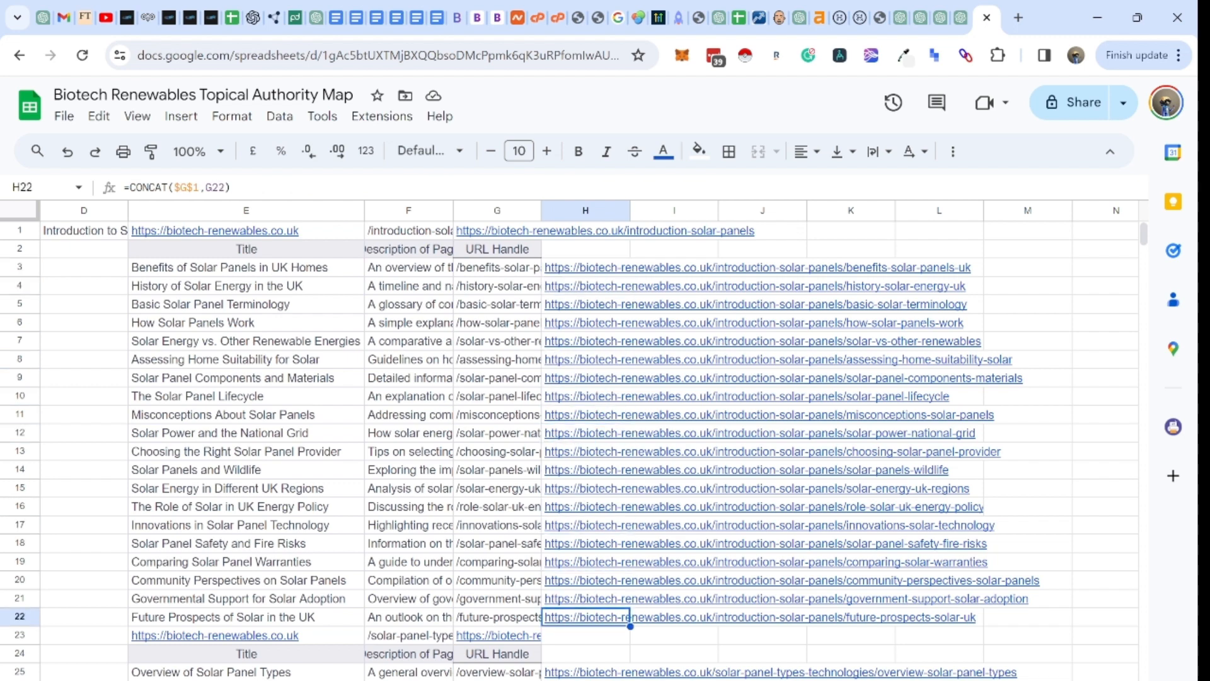
key(Down)
key(Down)
key(Down)
key(Down)
key(Down)
key(Down)
key(Down)
key(Down)
key(Down)
key(Down)
key(Down)
key(Down)
key(Down)
key(Down)
key(Down)
key(Down)
key(Down)
key(Down)
key(Down)
key(Down)
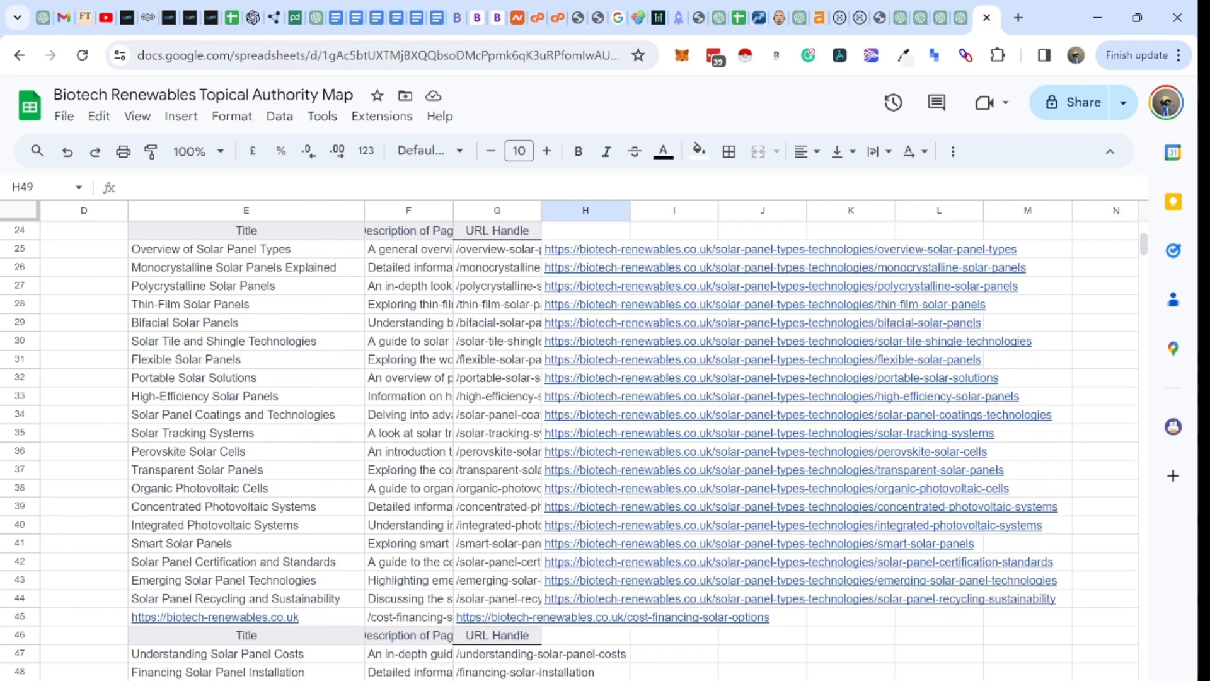
Step: Check the third pillar's URL column in rows 46 and 47 and its pillar handle in F45
key(Up)
key(Up)
key(Up)
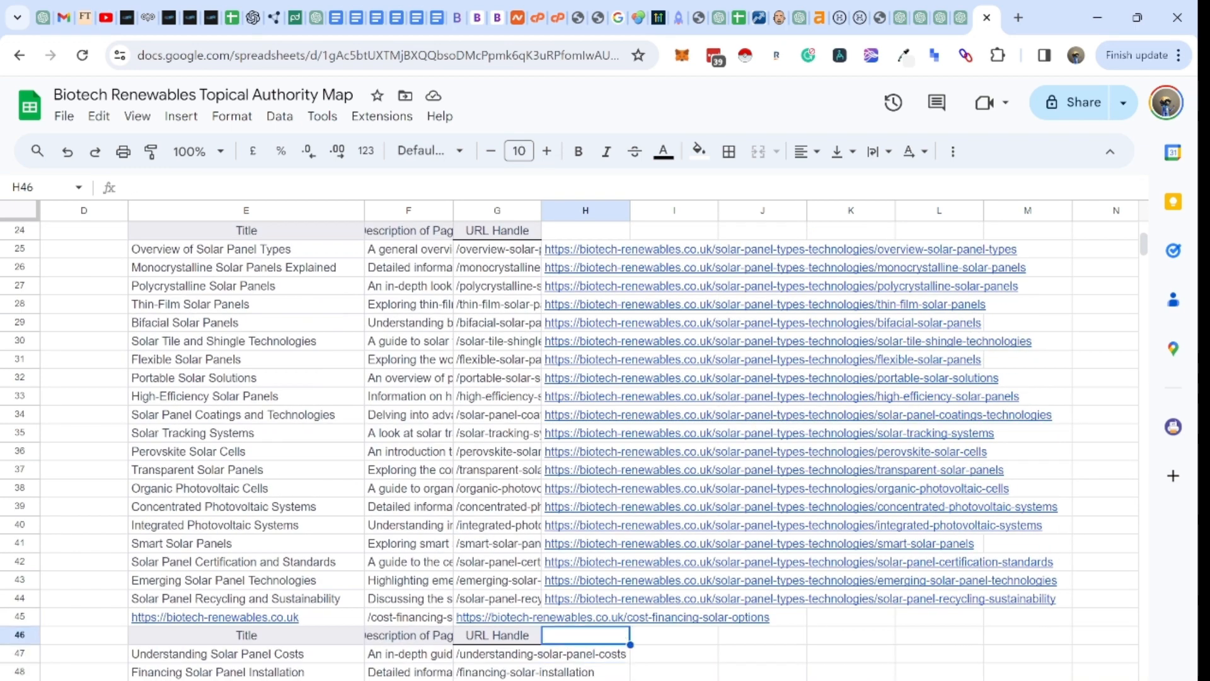
key(Down)
key(Up)
key(Up)
key(Left)
key(Left)
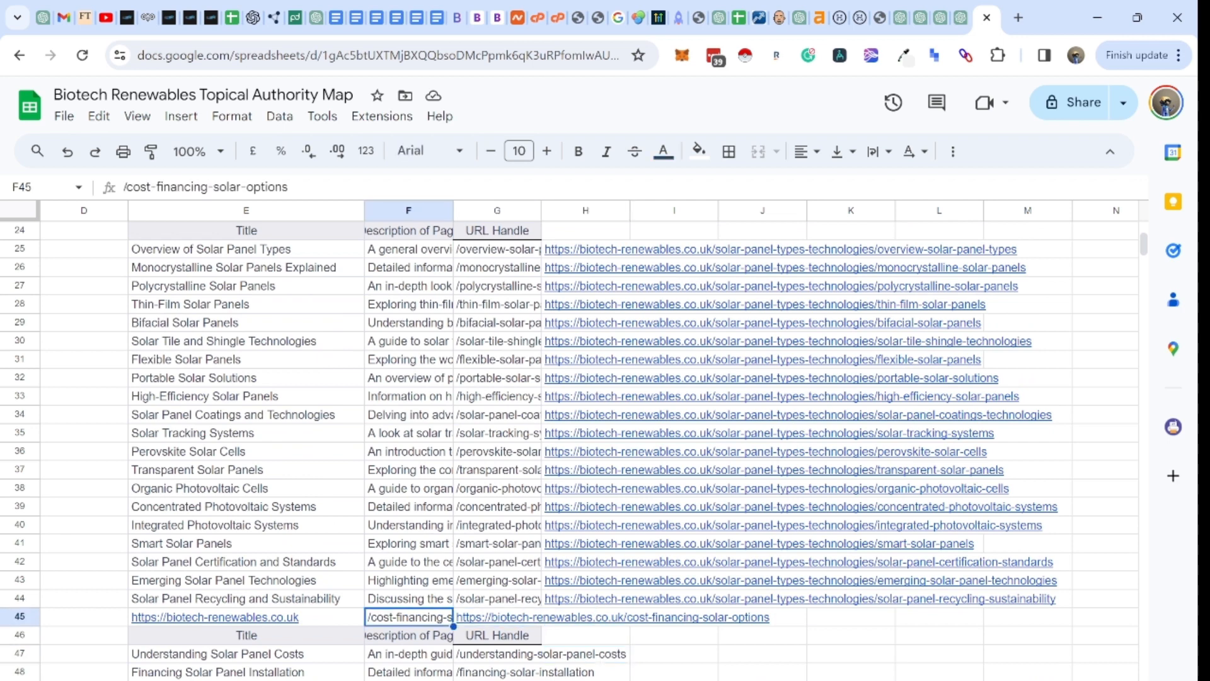
Step: Enter =CONCAT($G$45,G47) in H47 to build the full URL for "Understanding Solar Panel Costs"
click(585, 654)
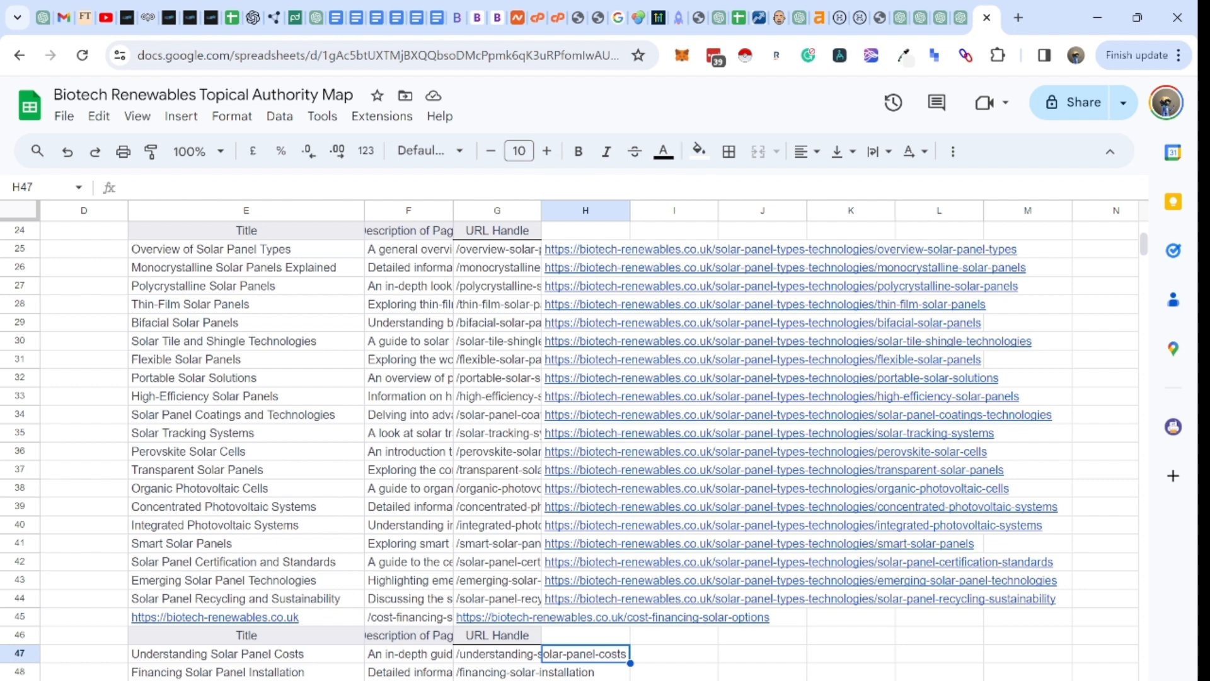
text(=con)
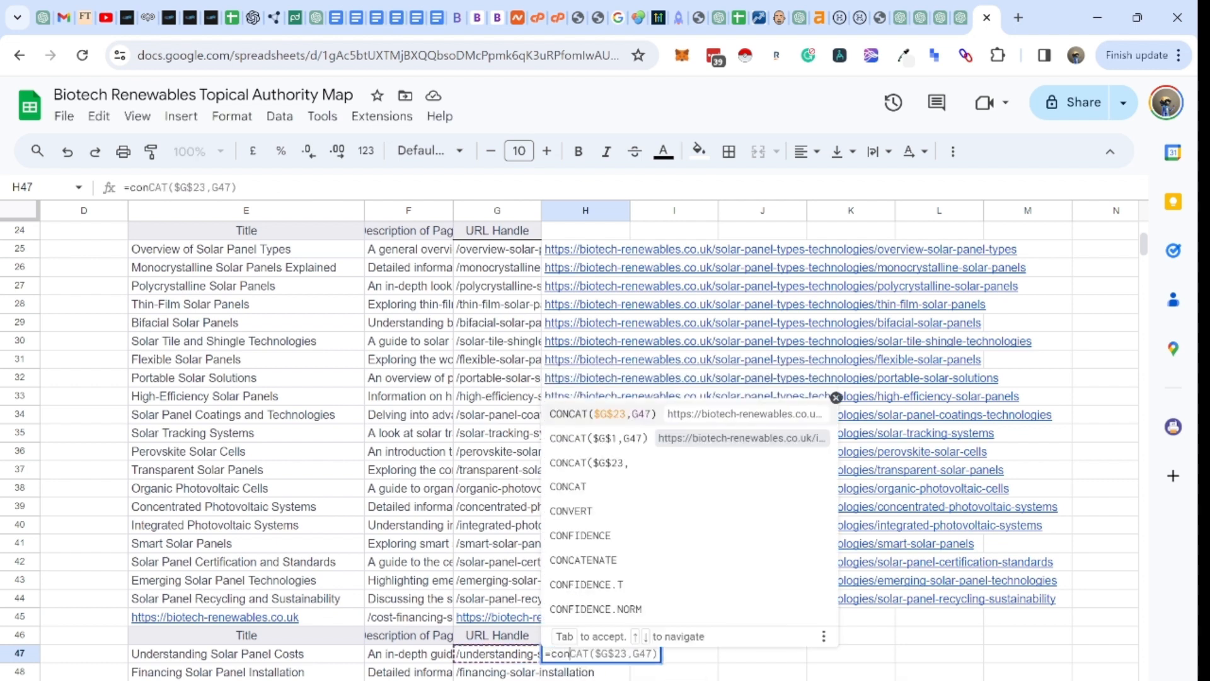
key(Down)
key(Down)
key(Down)
key(Down)
key(Down)
key(Up)
key(Up)
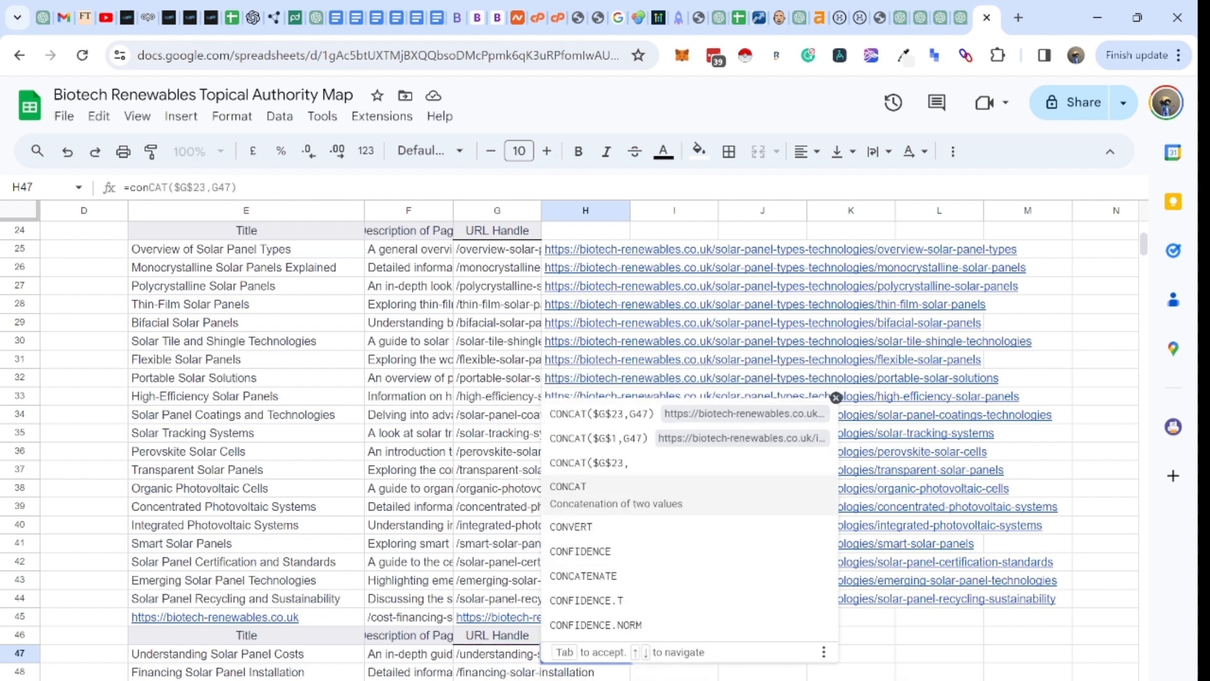
key(Tab)
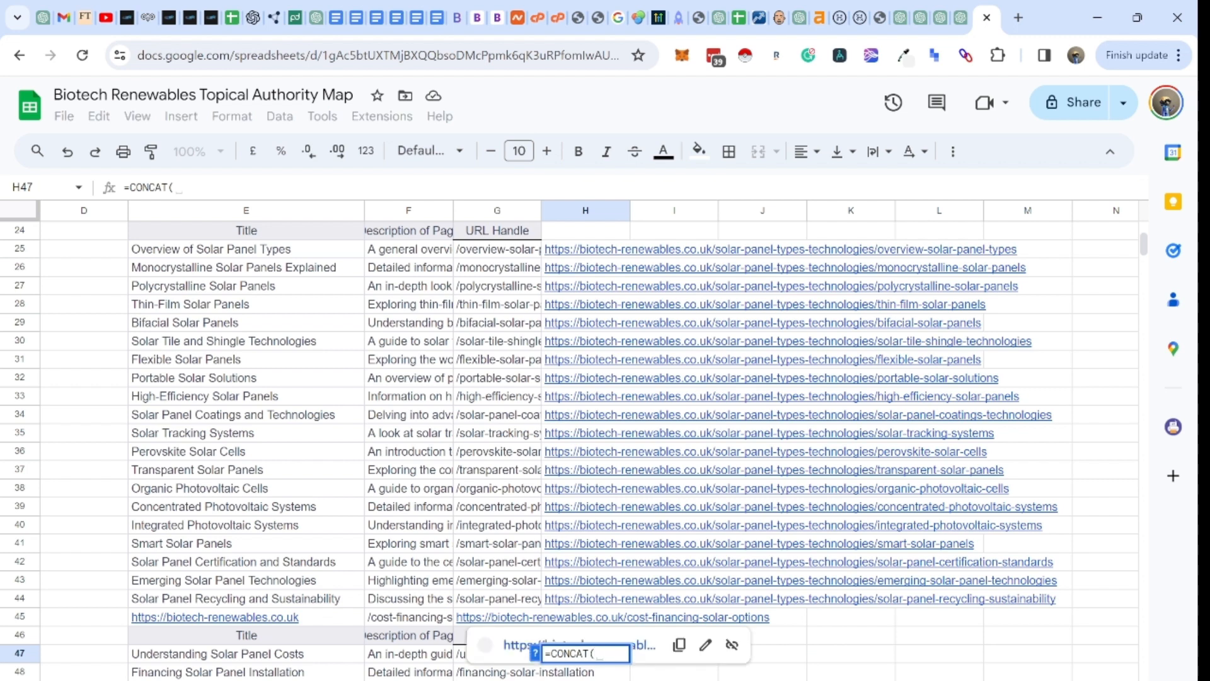
click(497, 617)
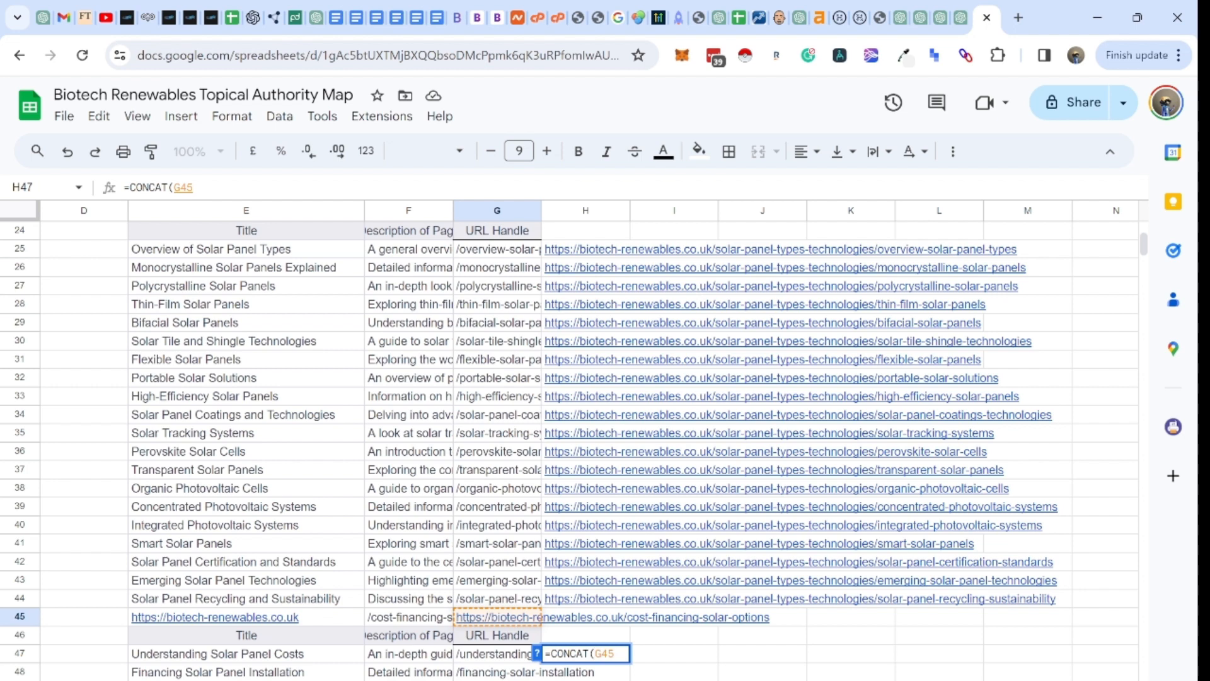
key(F4)
text(,)
key(Left)
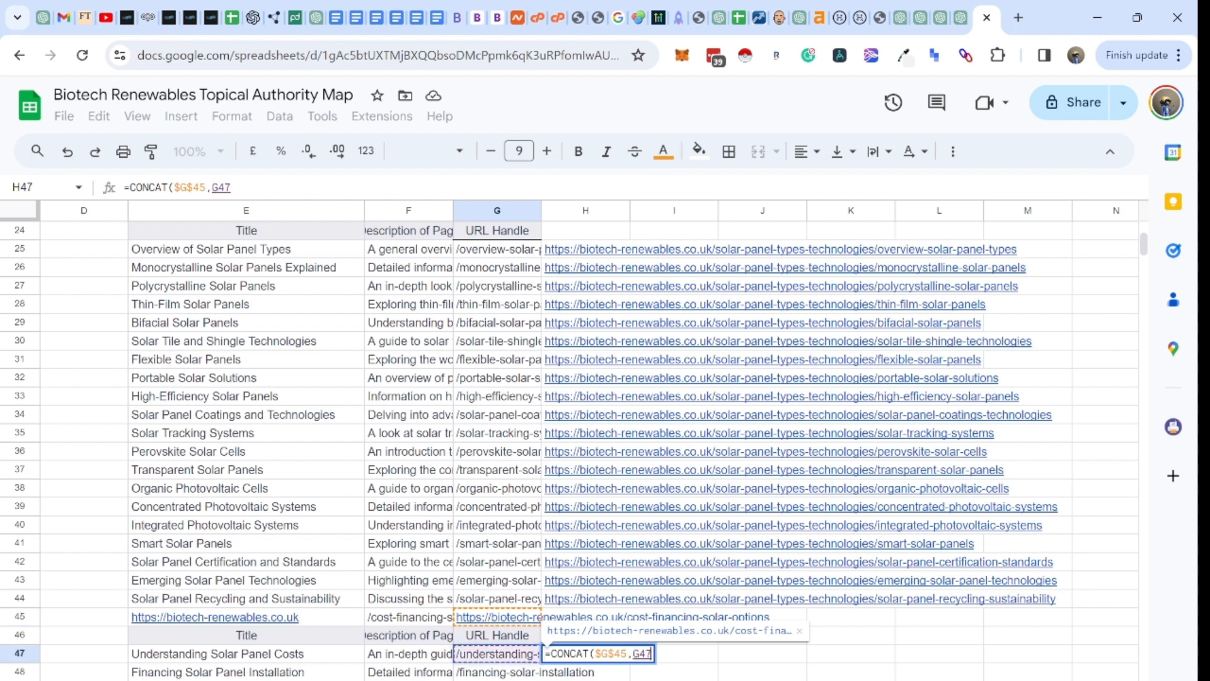
text())
key(Return)
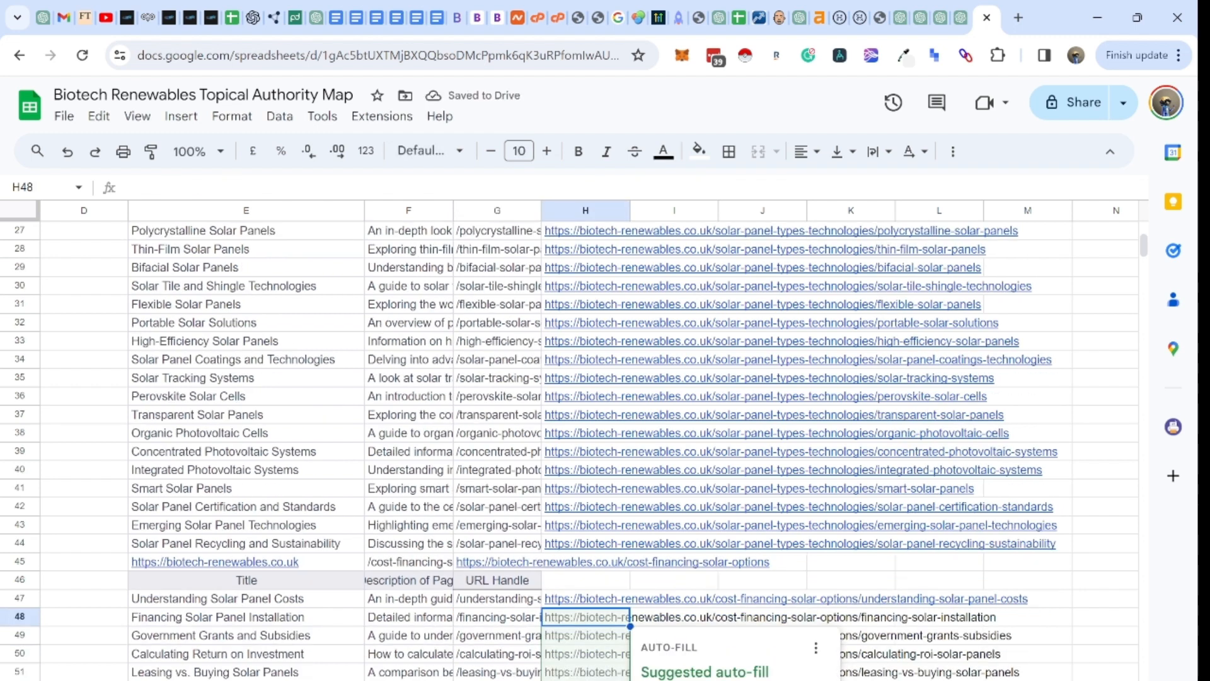
Step: Accept the suggested auto-fill to build the cost and financing subpage URLs from H48 to H66, and review them against the handle in F45
key(ctrl+Return)
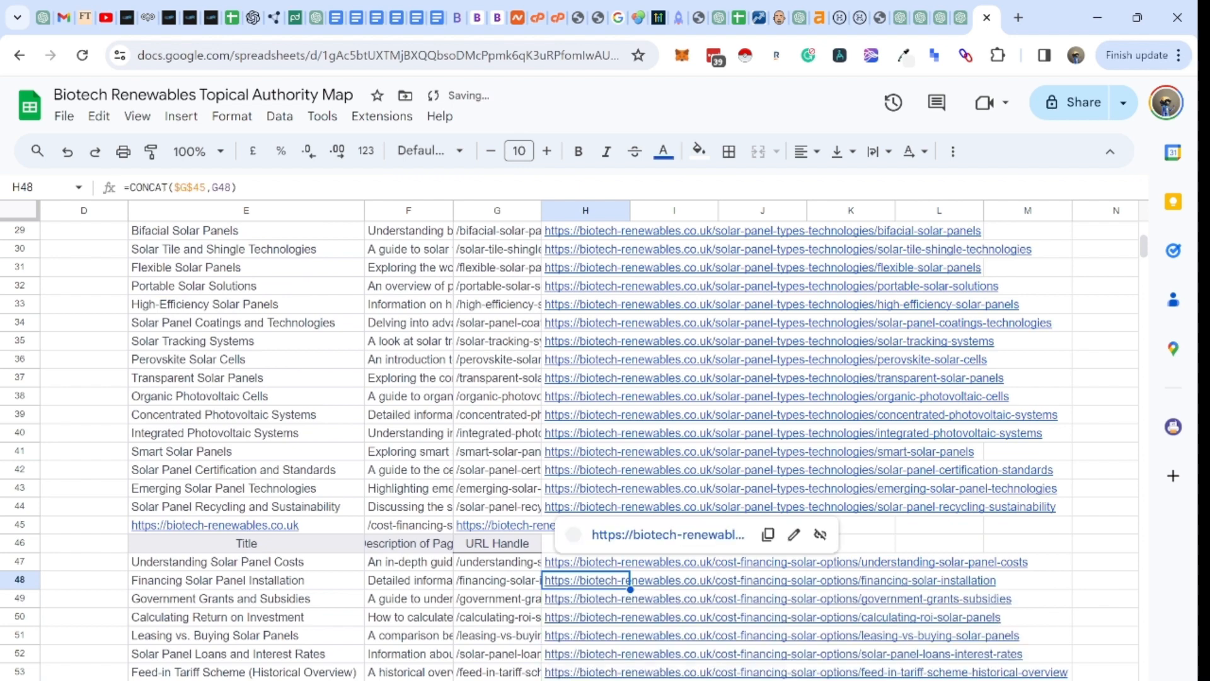
scroll(630, 536, down, 5)
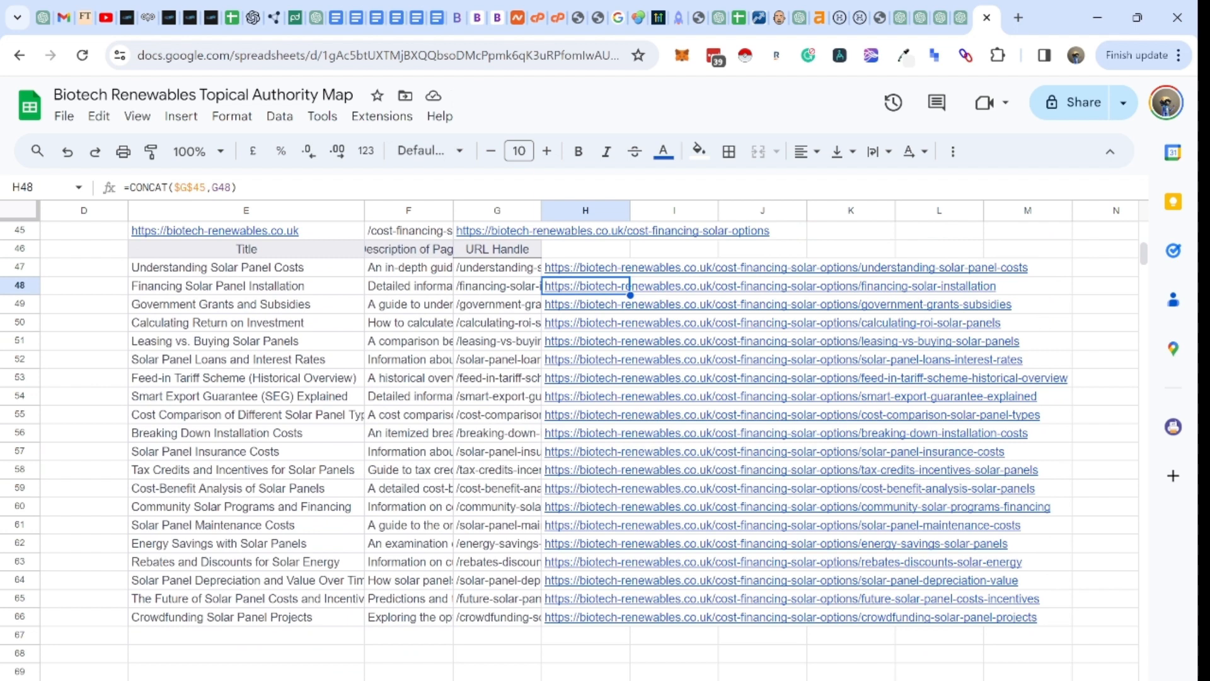
mouse_move(587, 360)
mouse_move(586, 396)
scroll(536, 442, up, 1)
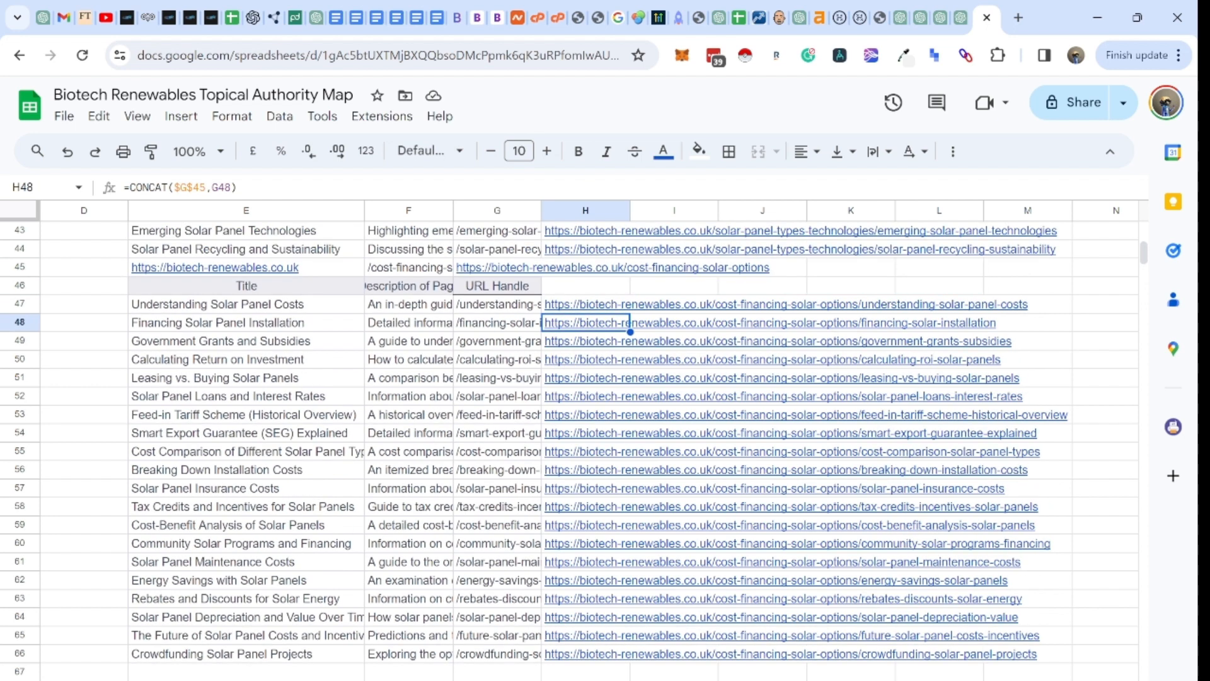
click(408, 267)
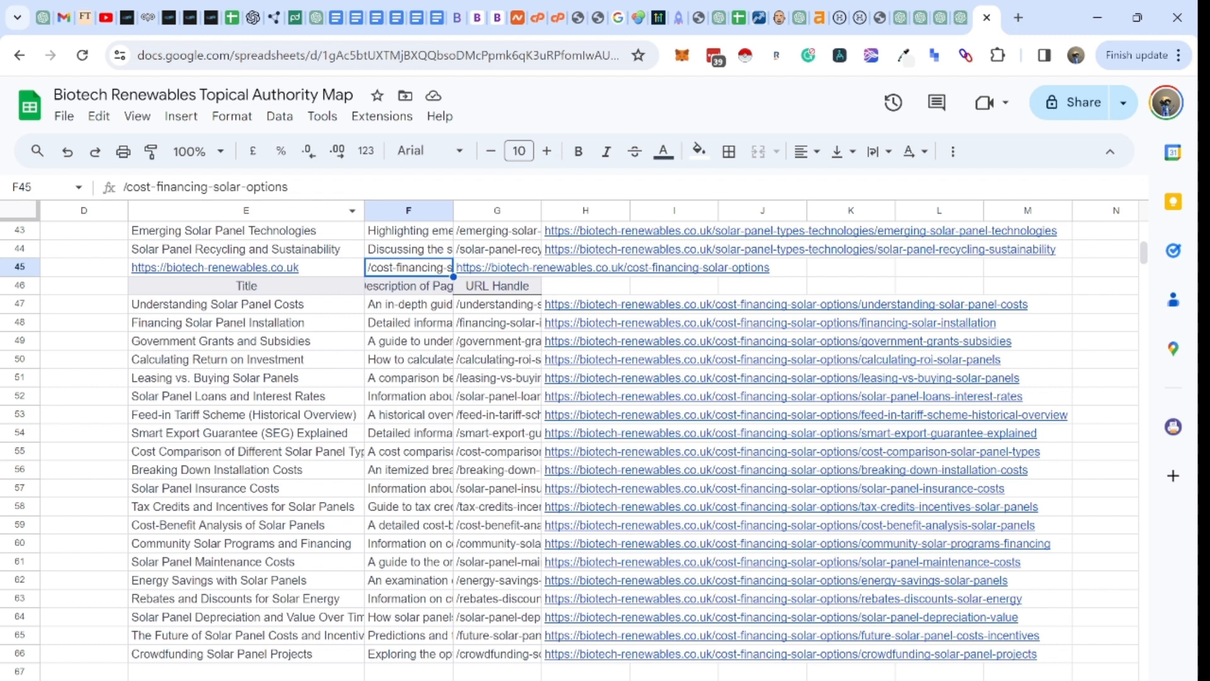
Step: Check the CONCAT formula in G45 that builds the cost and financing pillar's full URL
click(498, 267)
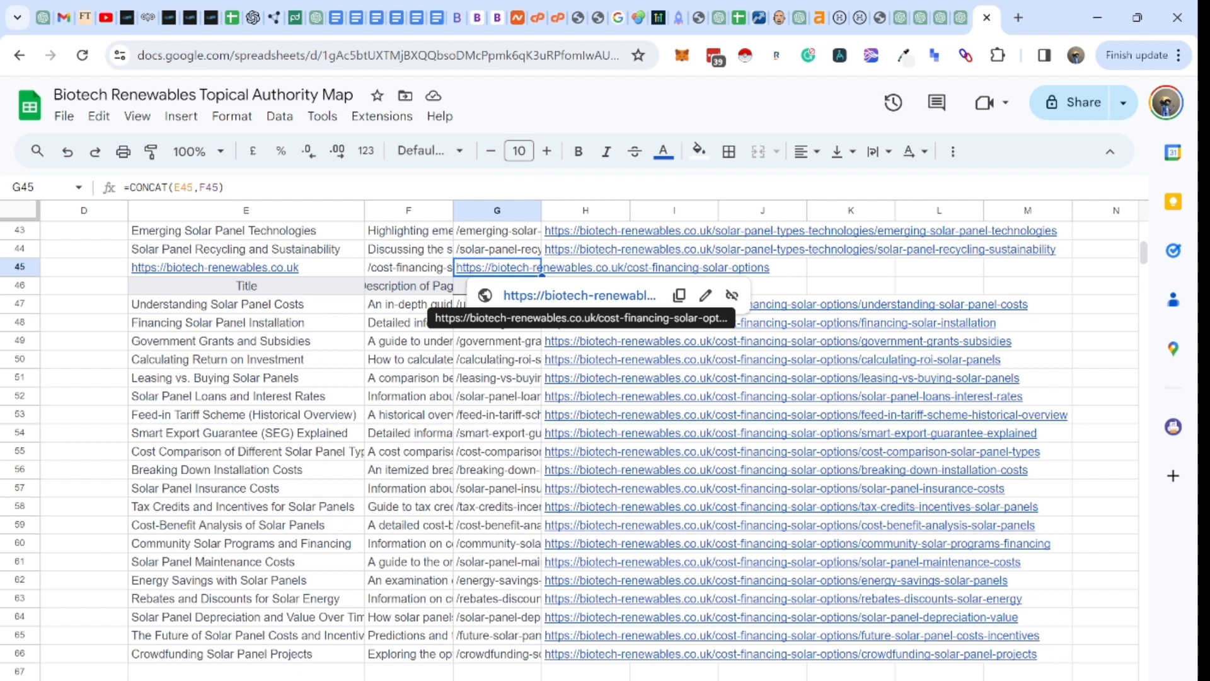
key(Return)
key(Return)
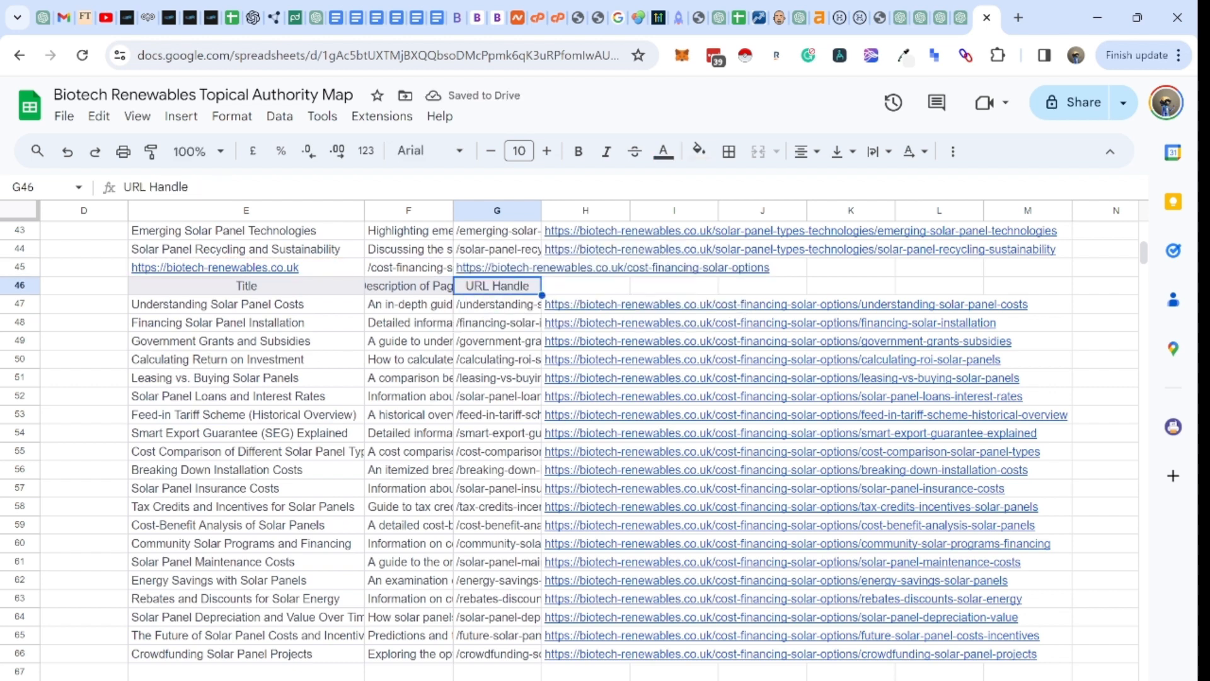
key(Right)
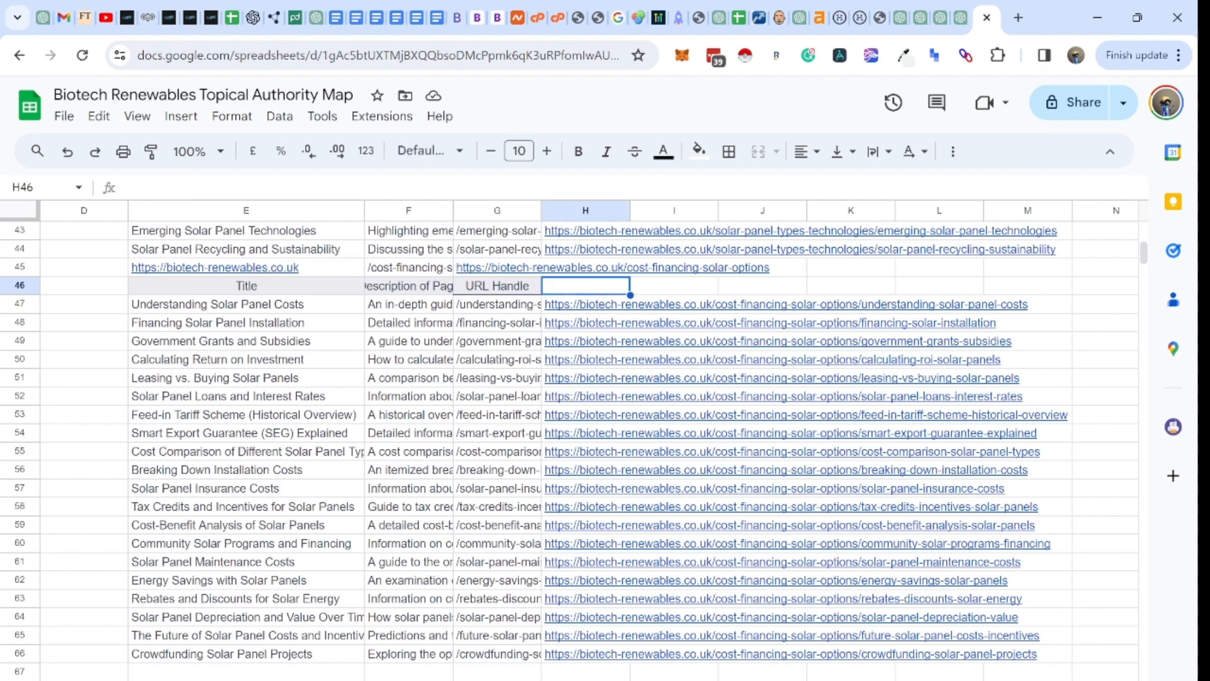
Step: Review the whole topic map, from the pillar pages table in columns A to C through all three pillars' subpage URLs in column H
scroll(567, 442, up, 15)
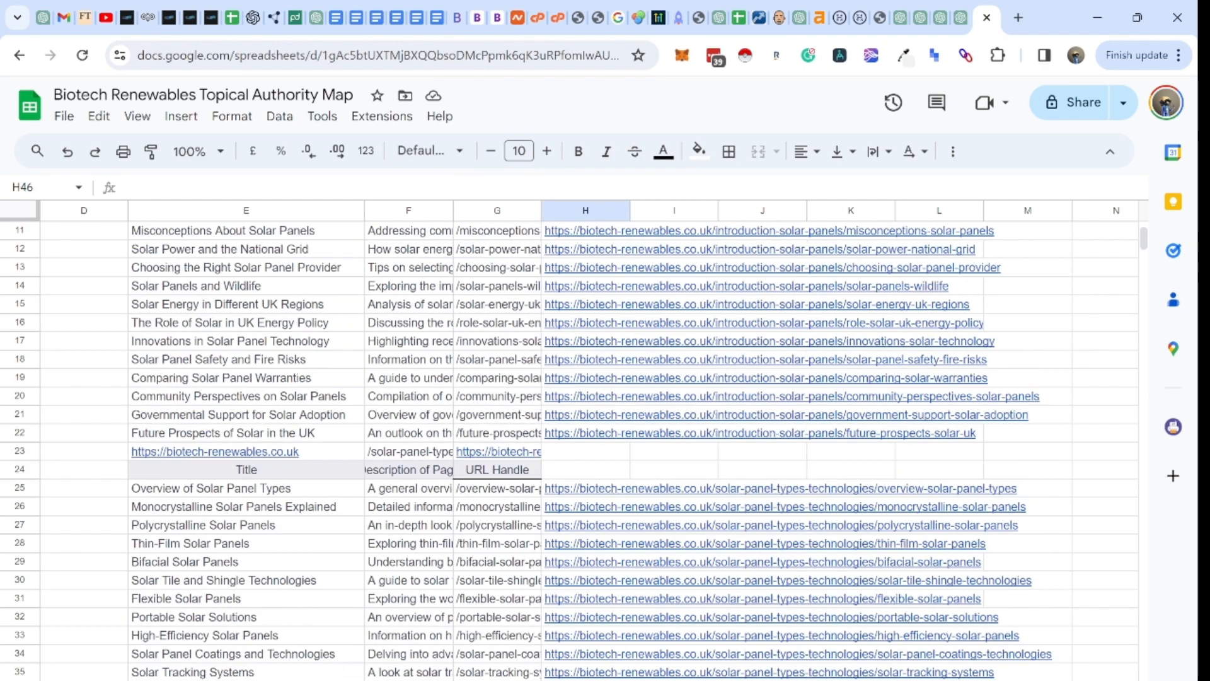
scroll(568, 441, left, 3)
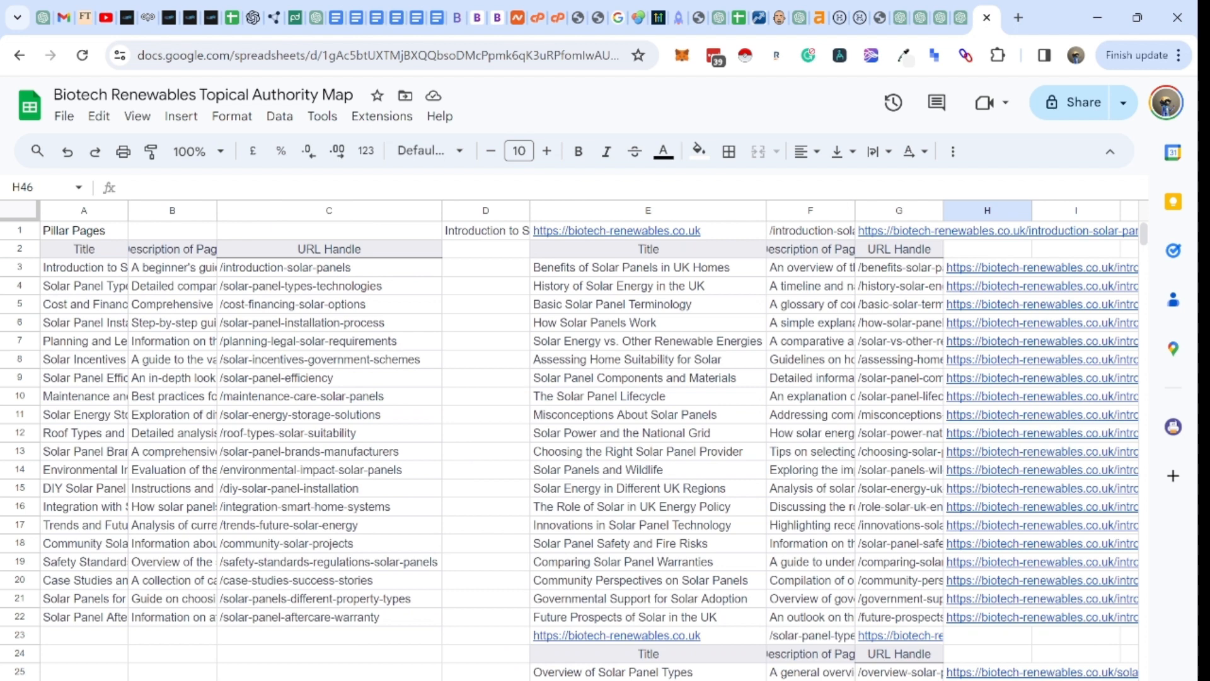
scroll(589, 441, right, 3)
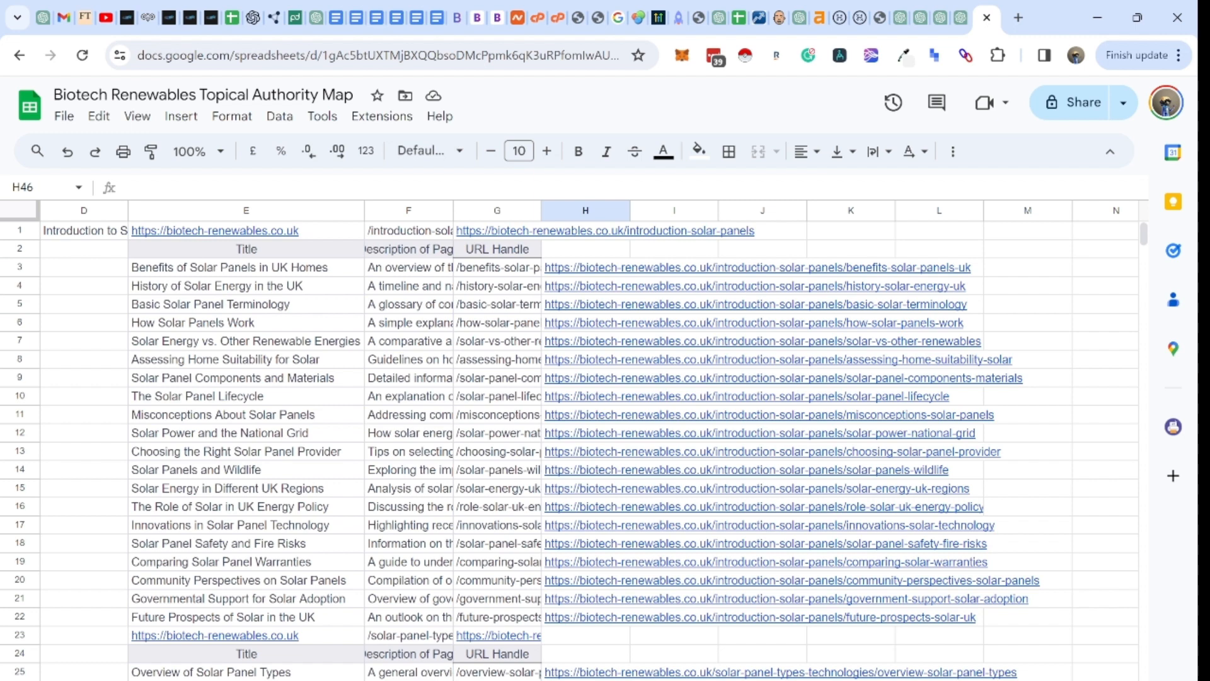
mouse_move(587, 268)
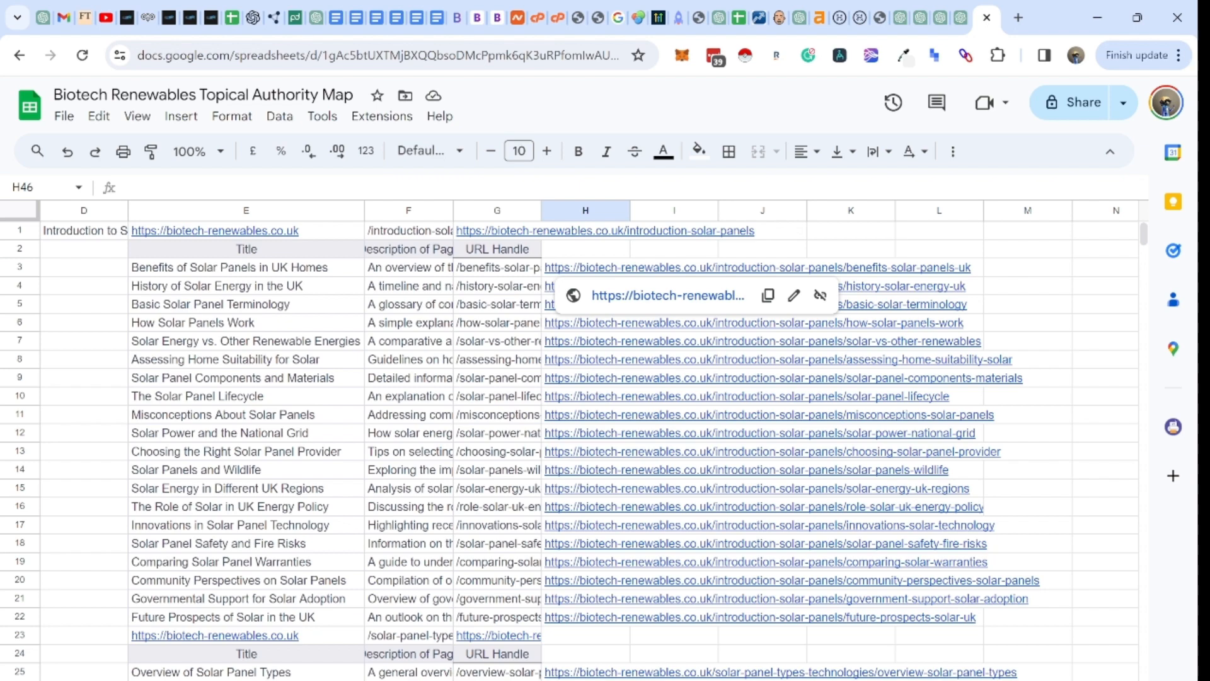
scroll(528, 450, down, 9)
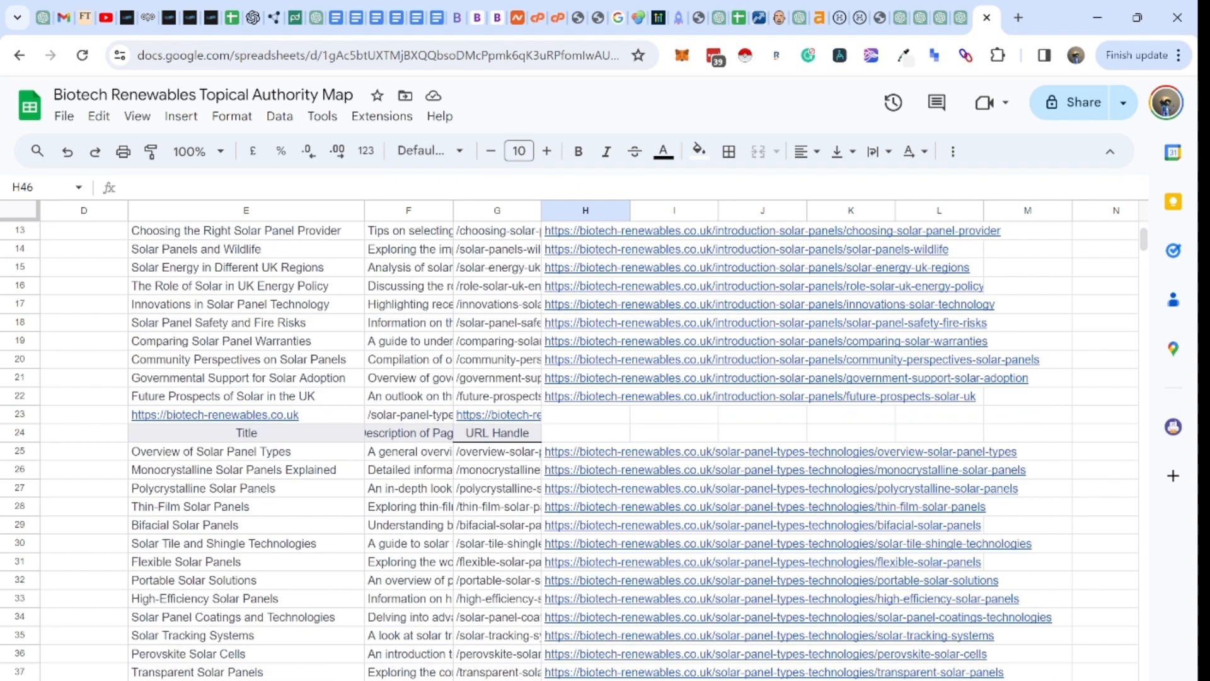
scroll(528, 450, down, 10)
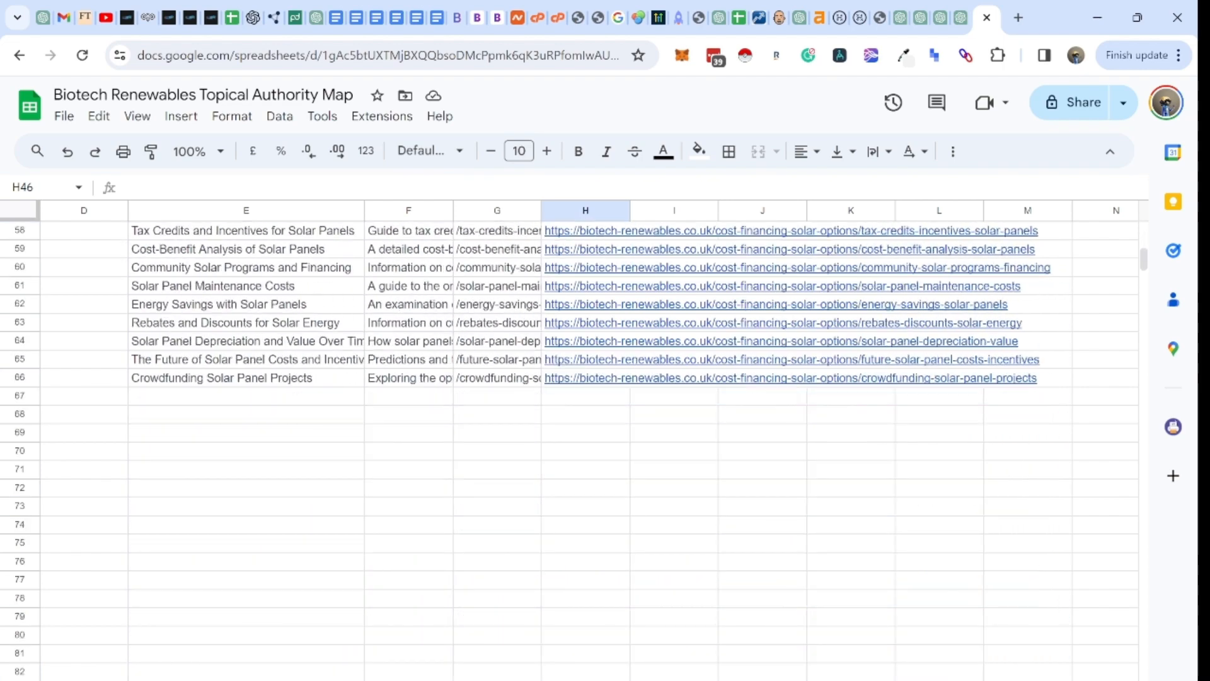
scroll(527, 450, up, 18)
scroll(528, 450, up, 2)
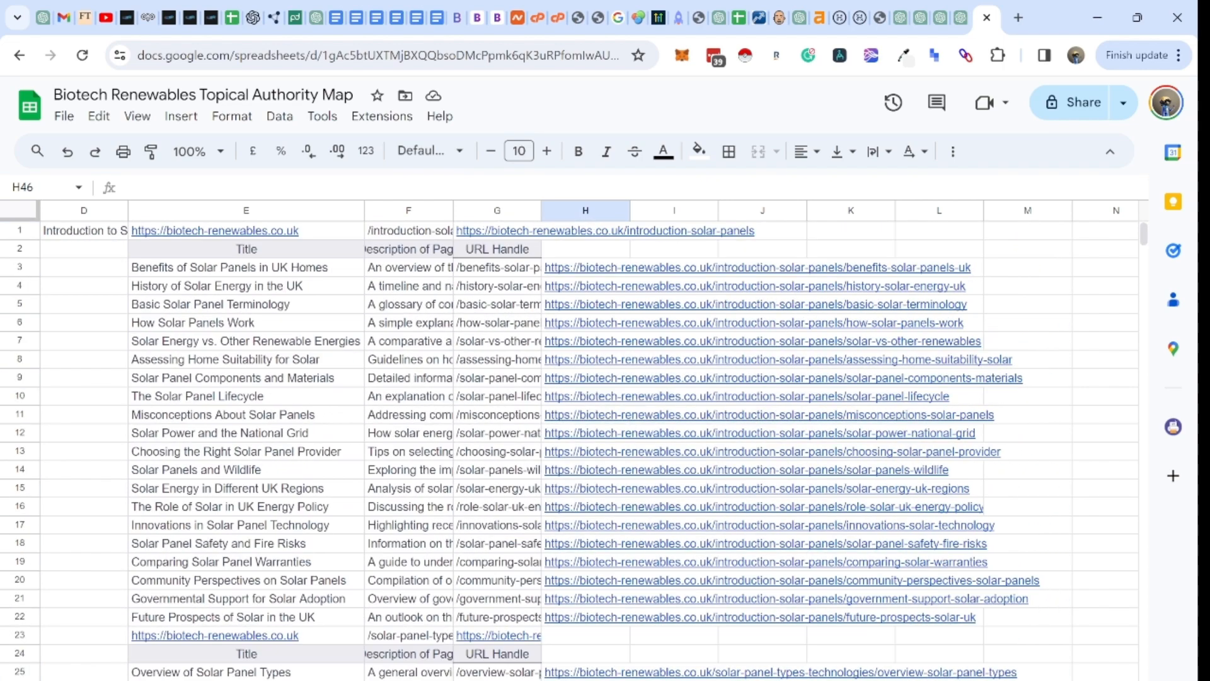